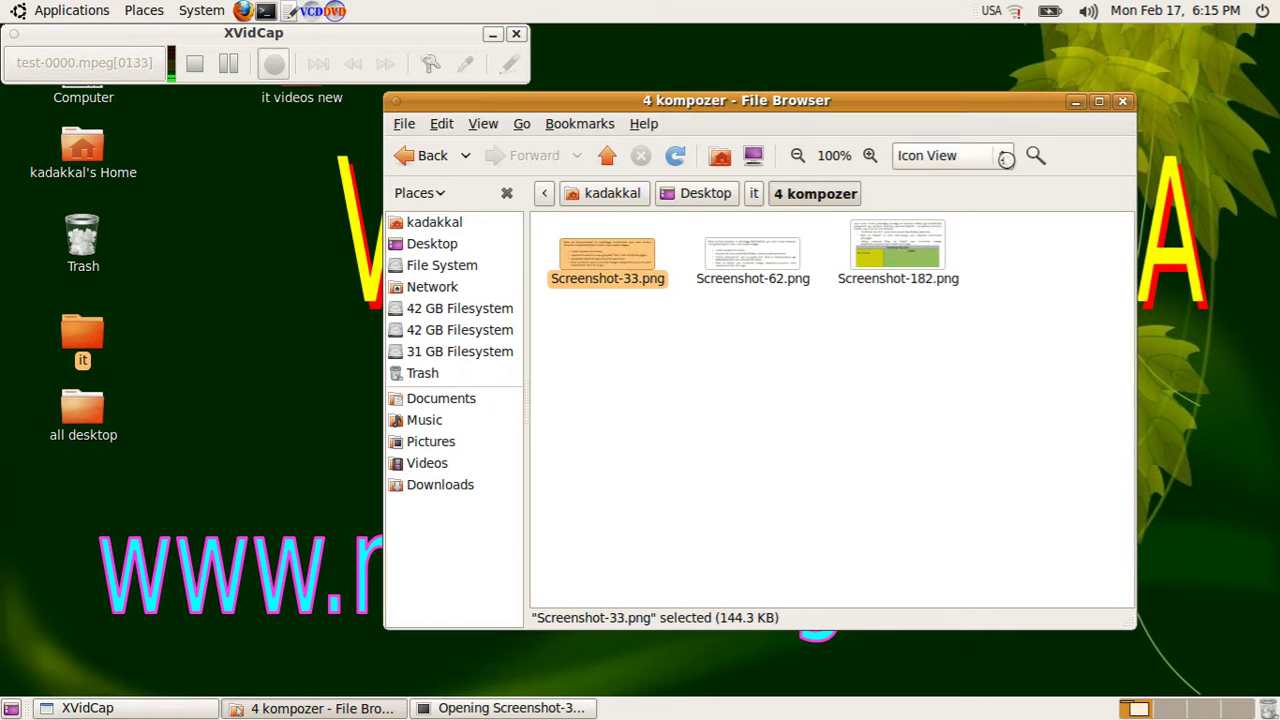
# - Read the exercise instructions in Screenshot-33.png in an enlarged image window, with the file browser out of the way
pyautogui.click(1075, 101)
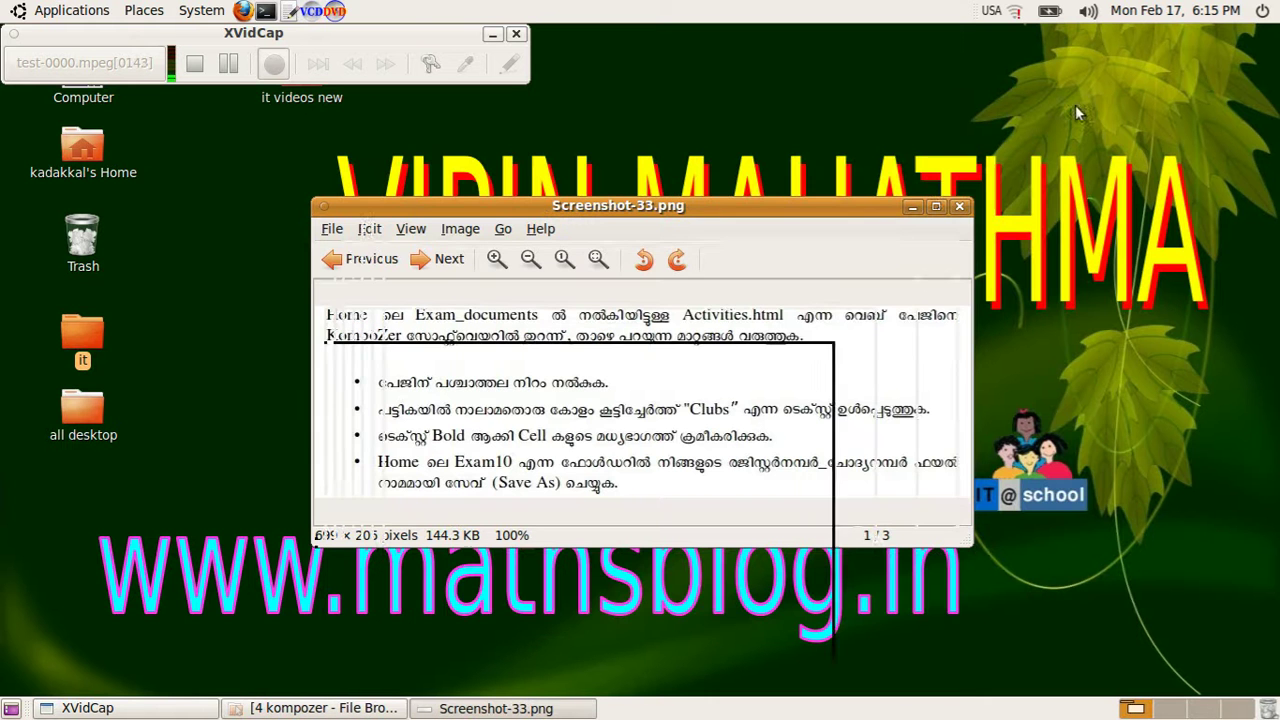
pyautogui.click(937, 206)
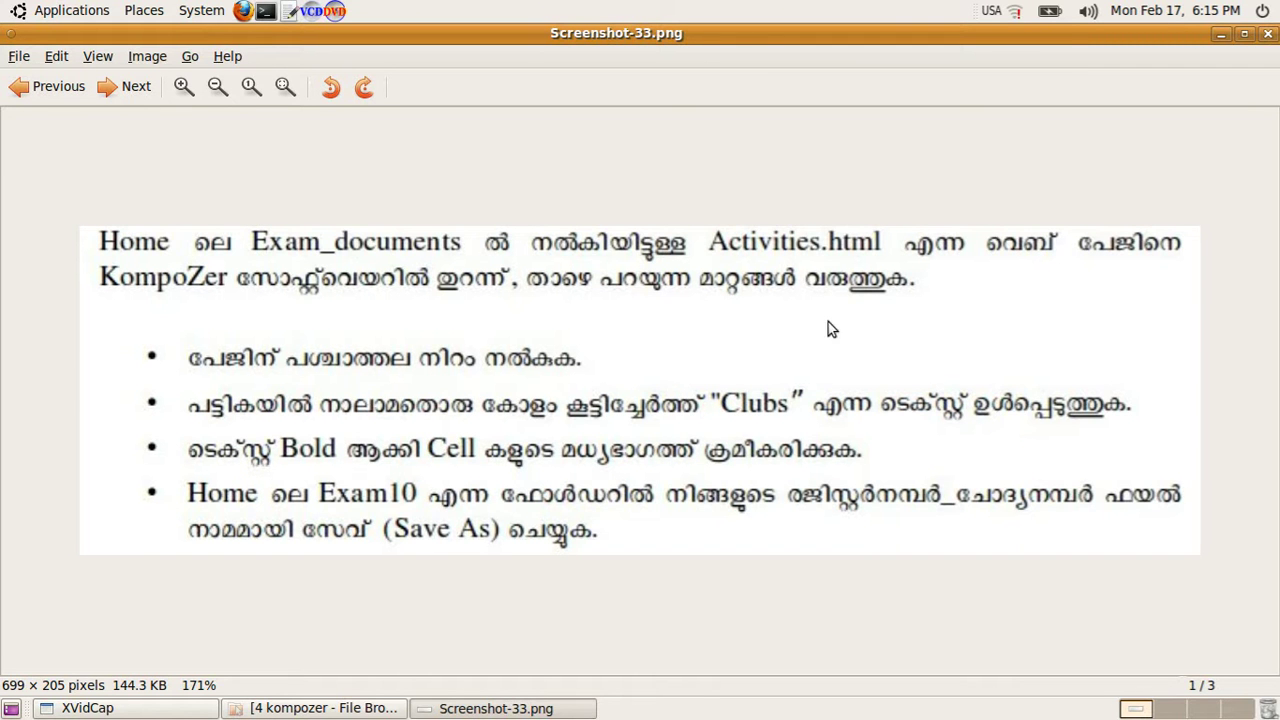
pyautogui.click(1220, 37)
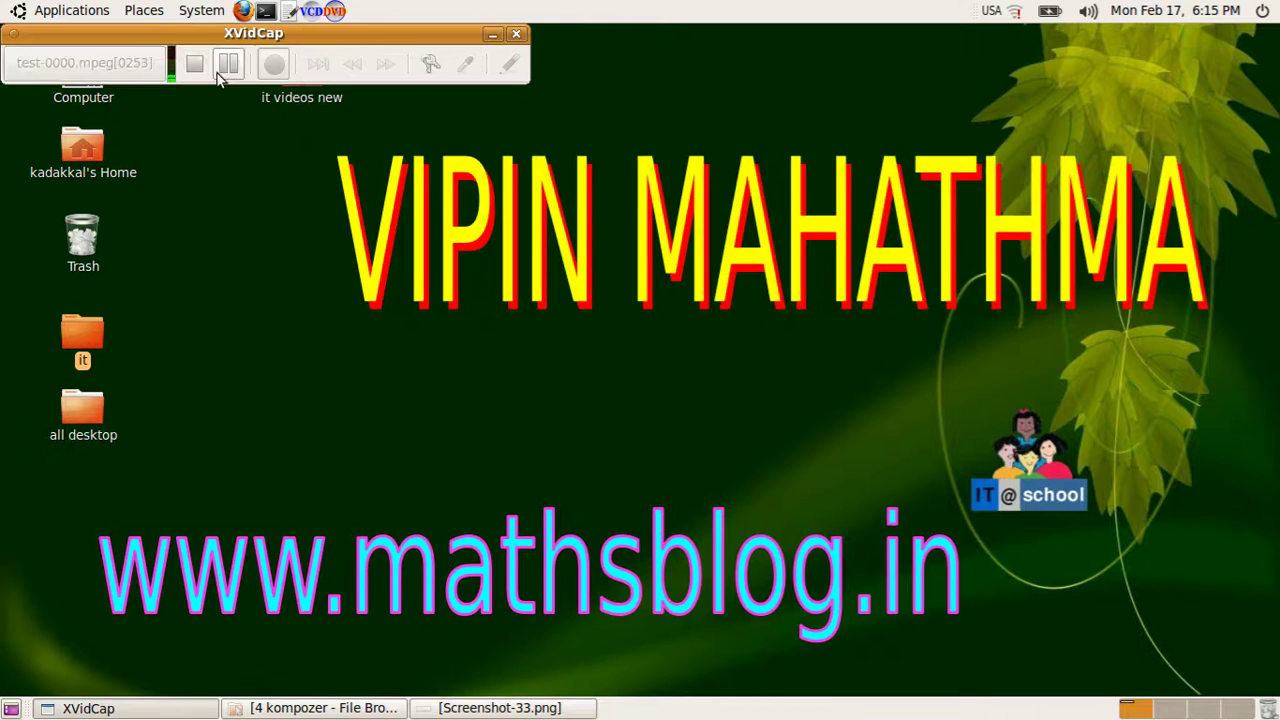
# - Launch the KompoZer web page editor and enlarge its window to fill the screen
pyautogui.click(90, 10)
pyautogui.moveTo(86, 151)
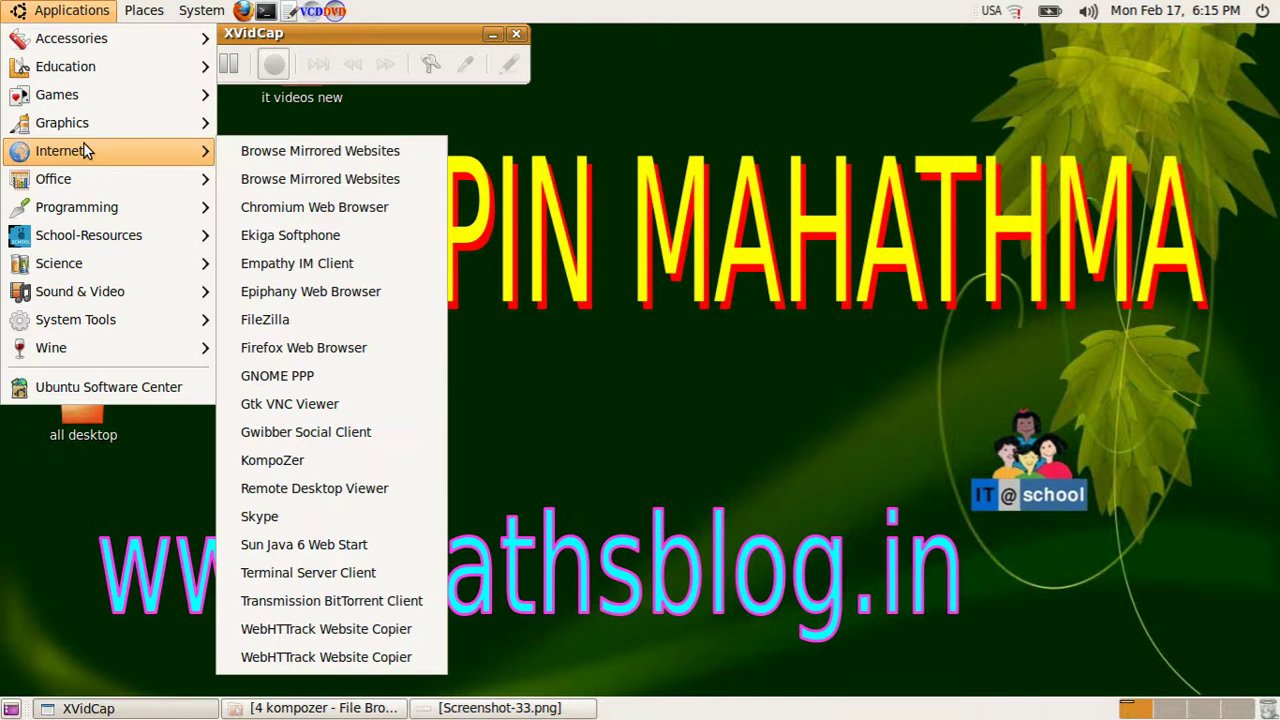
pyautogui.click(341, 461)
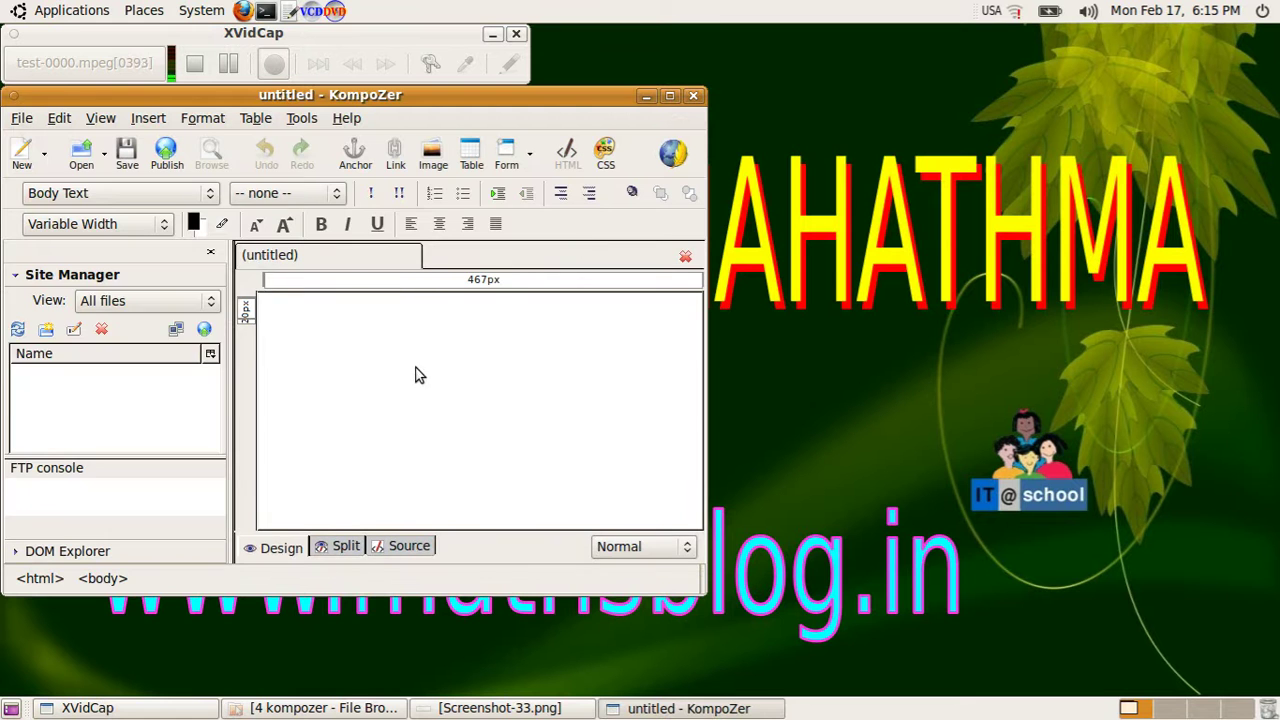
pyautogui.click(381, 402)
pyautogui.click(670, 96)
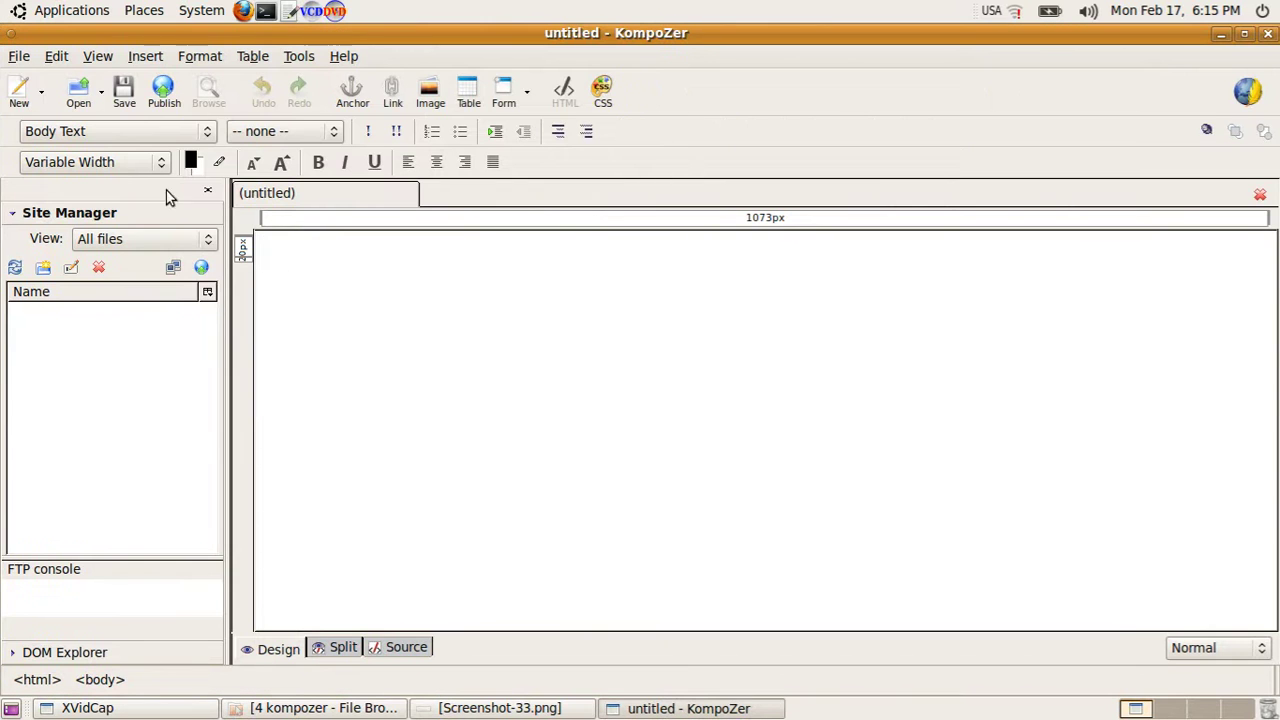
# - Open Activities.html from the Exam_documents folder in the home directory
pyautogui.click(18, 58)
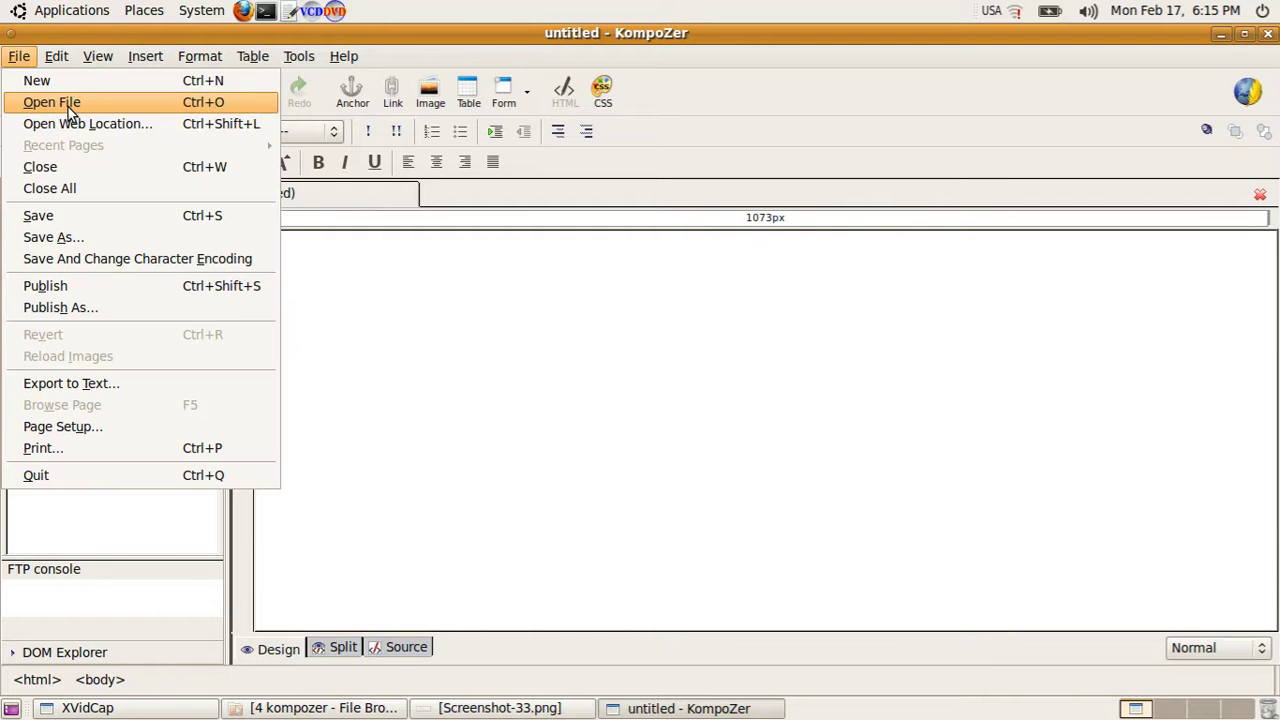
pyautogui.click(68, 105)
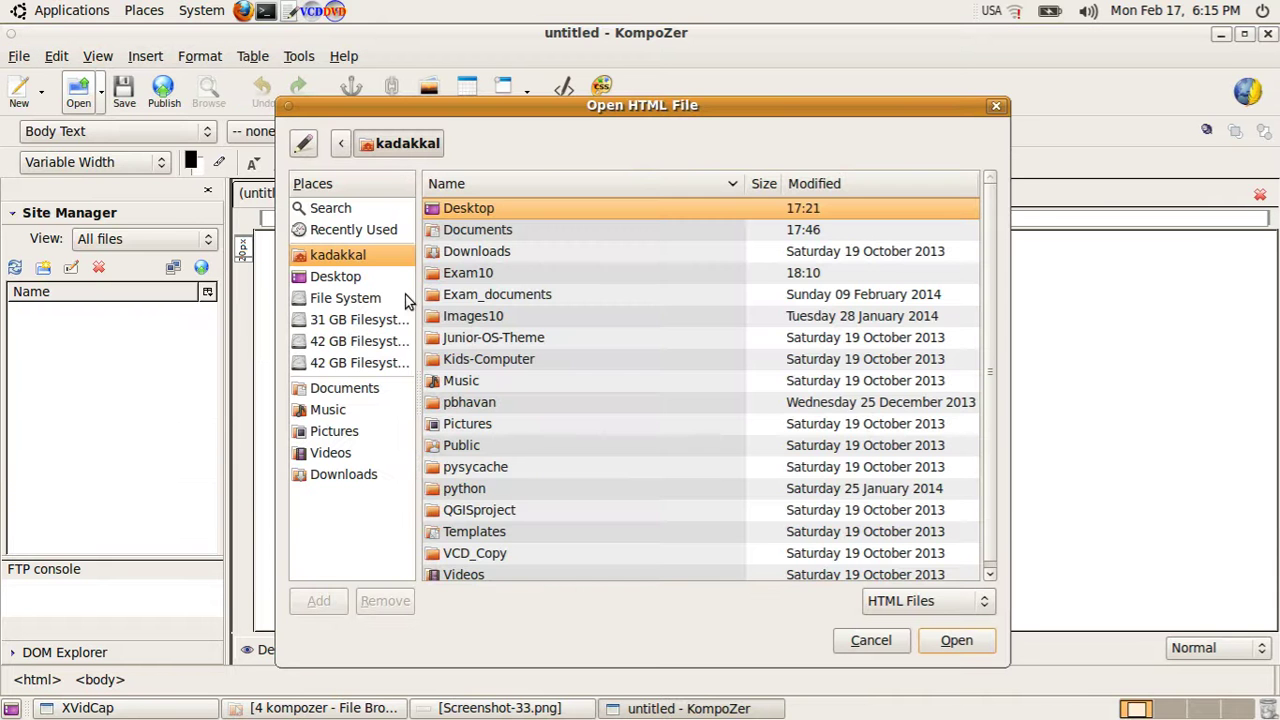
pyautogui.click(520, 296)
pyautogui.doubleClick(520, 296)
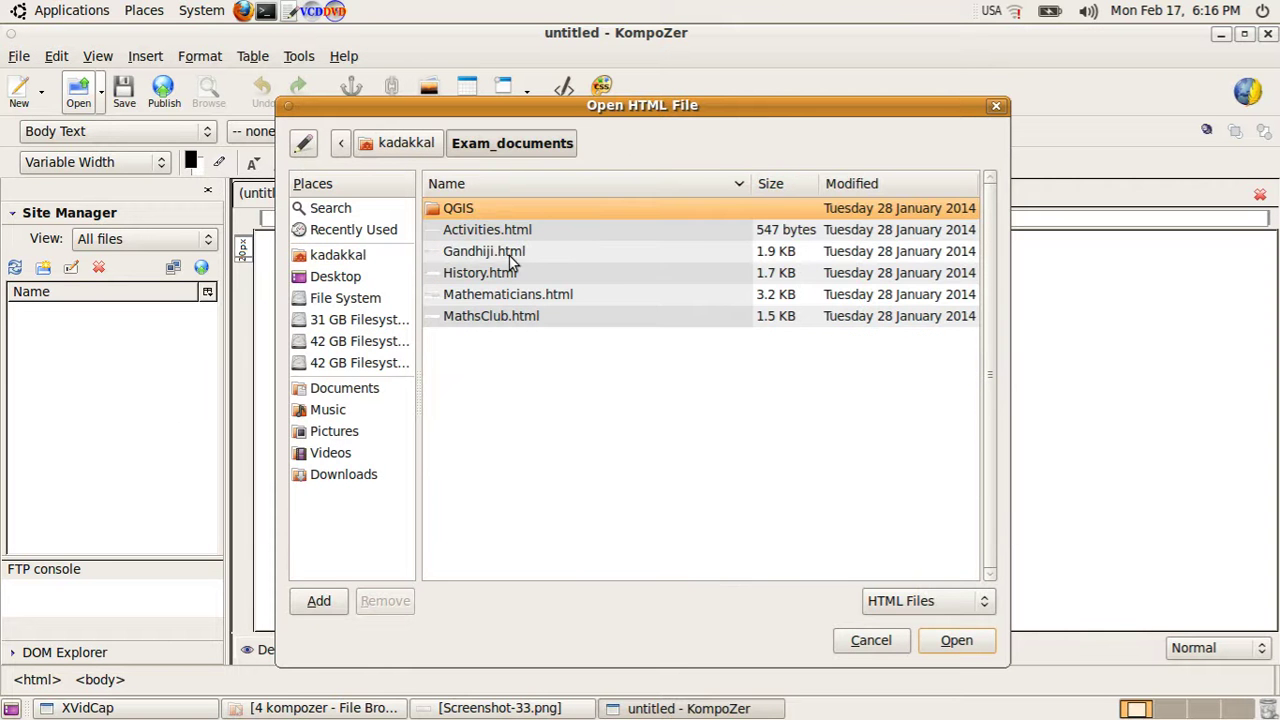
pyautogui.click(507, 230)
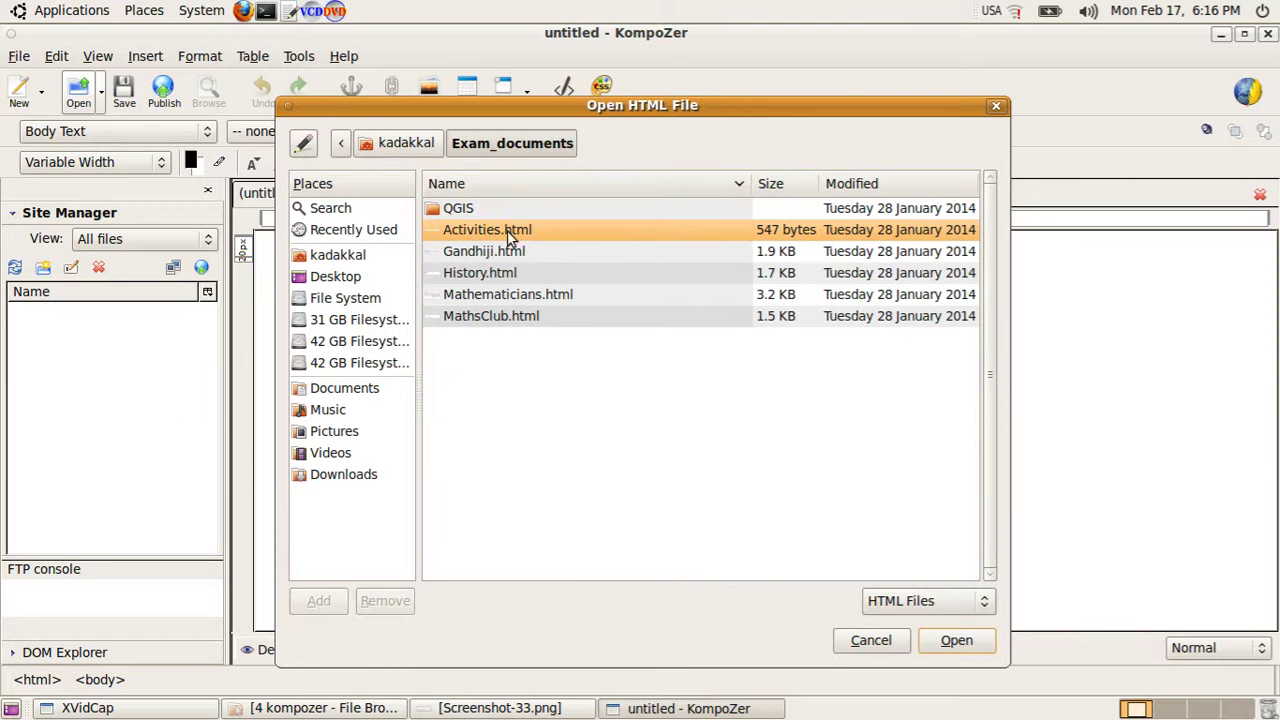
pyautogui.click(966, 645)
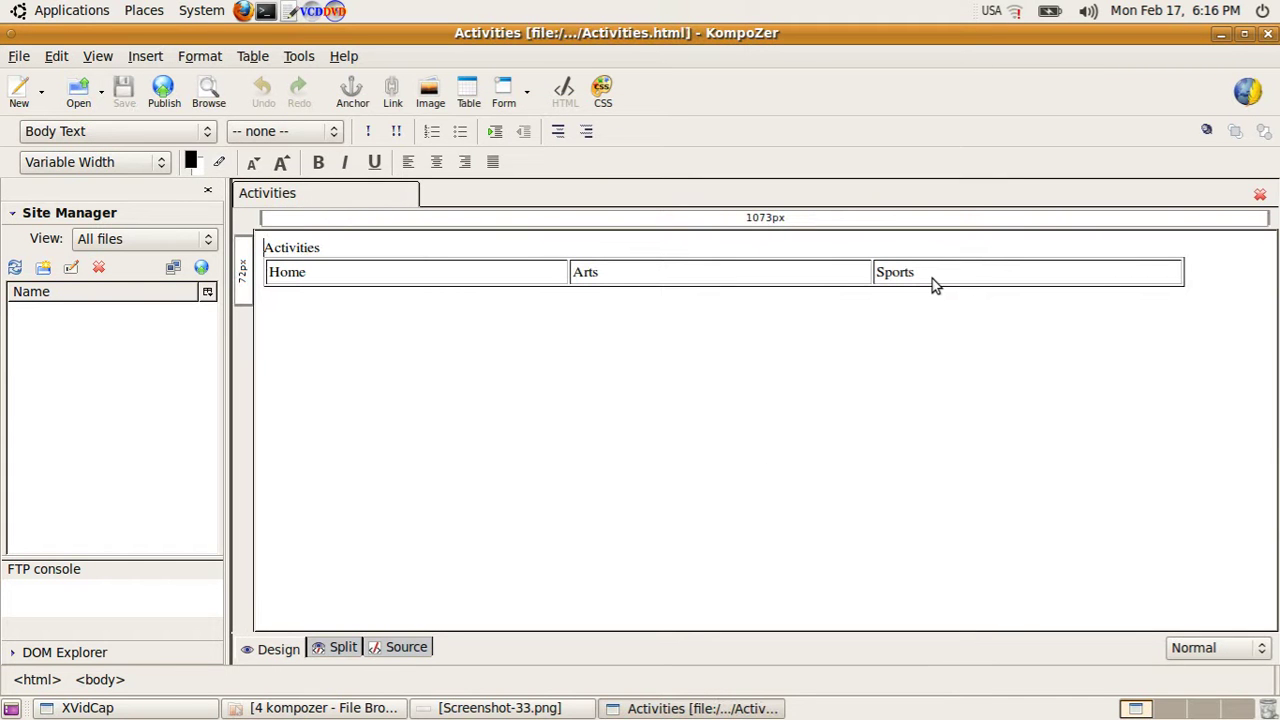
# - Following the exercise sheet, switch the page to custom colors and set its background to light lavender #CCCCFF
pyautogui.moveTo(265, 247); pyautogui.dragTo(986, 271)
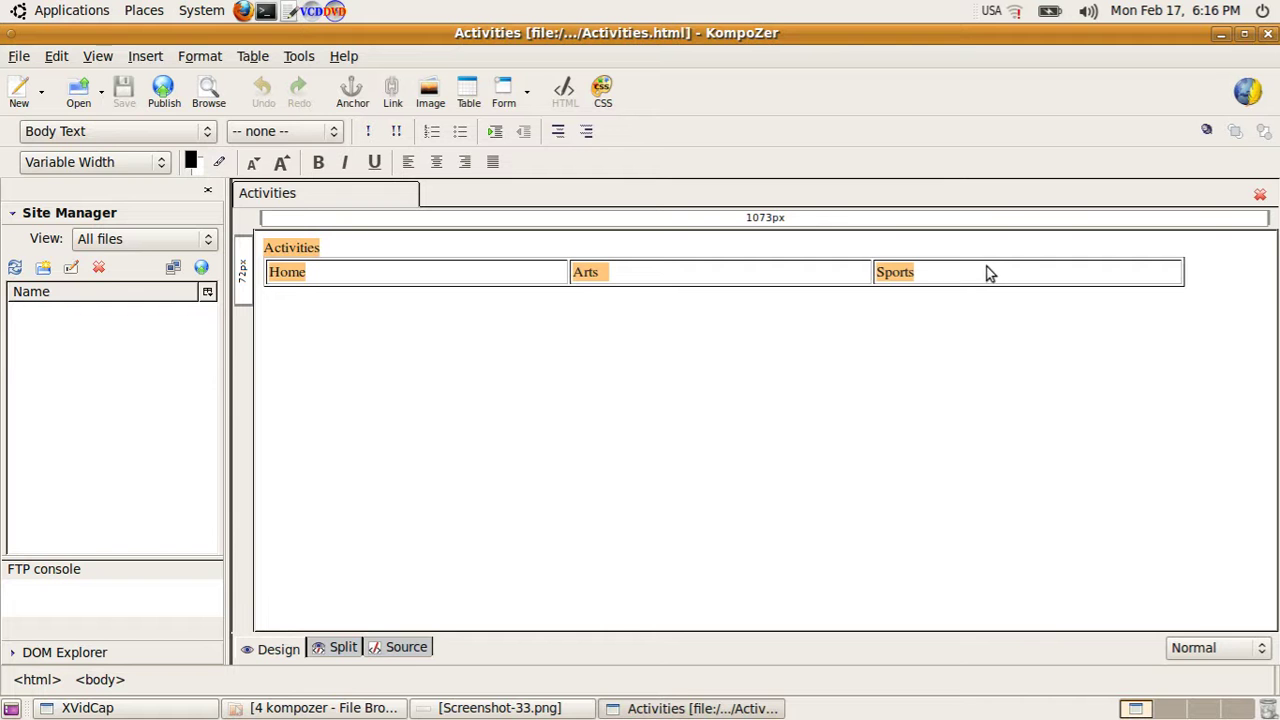
pyautogui.click(482, 710)
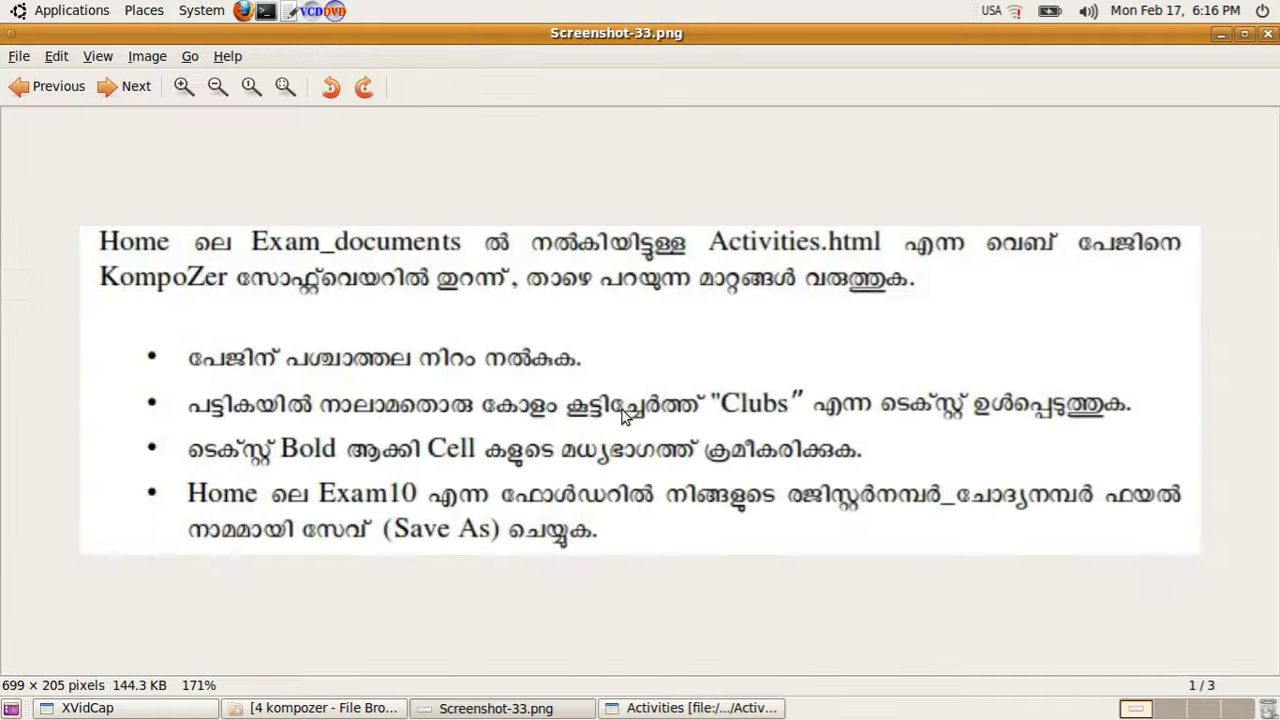
pyautogui.click(700, 708)
pyautogui.click(619, 243)
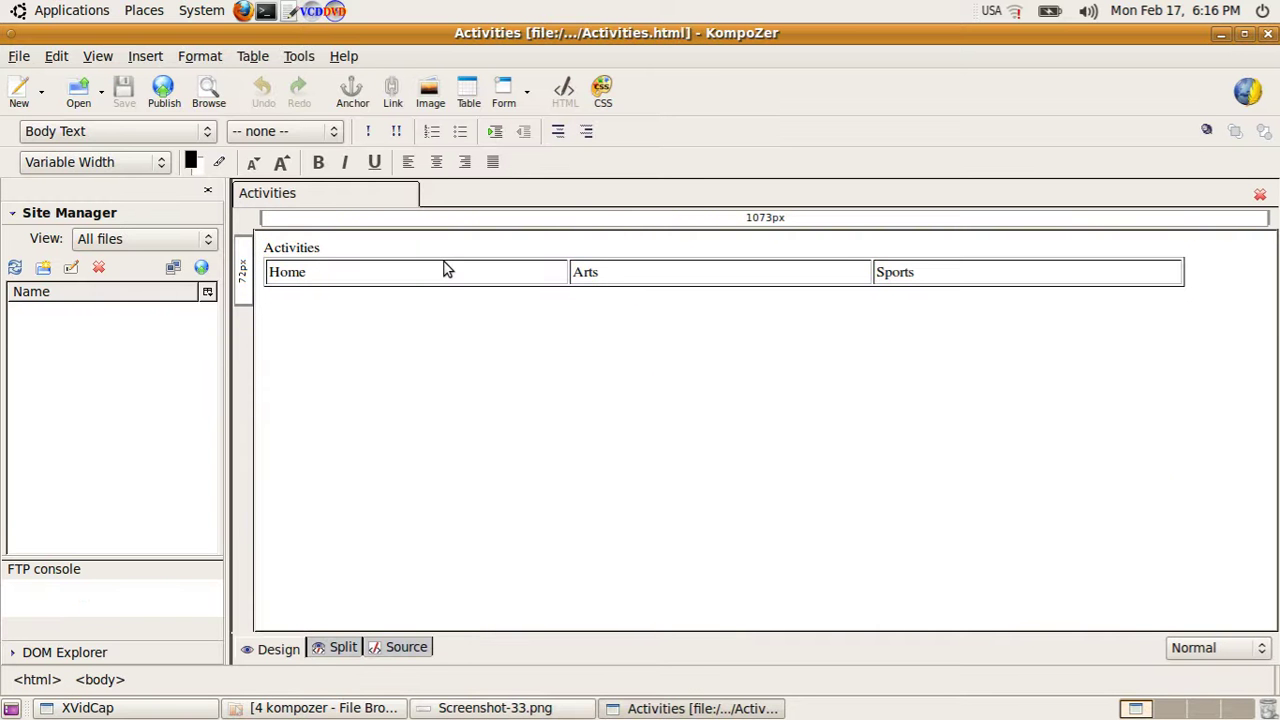
pyautogui.click(192, 60)
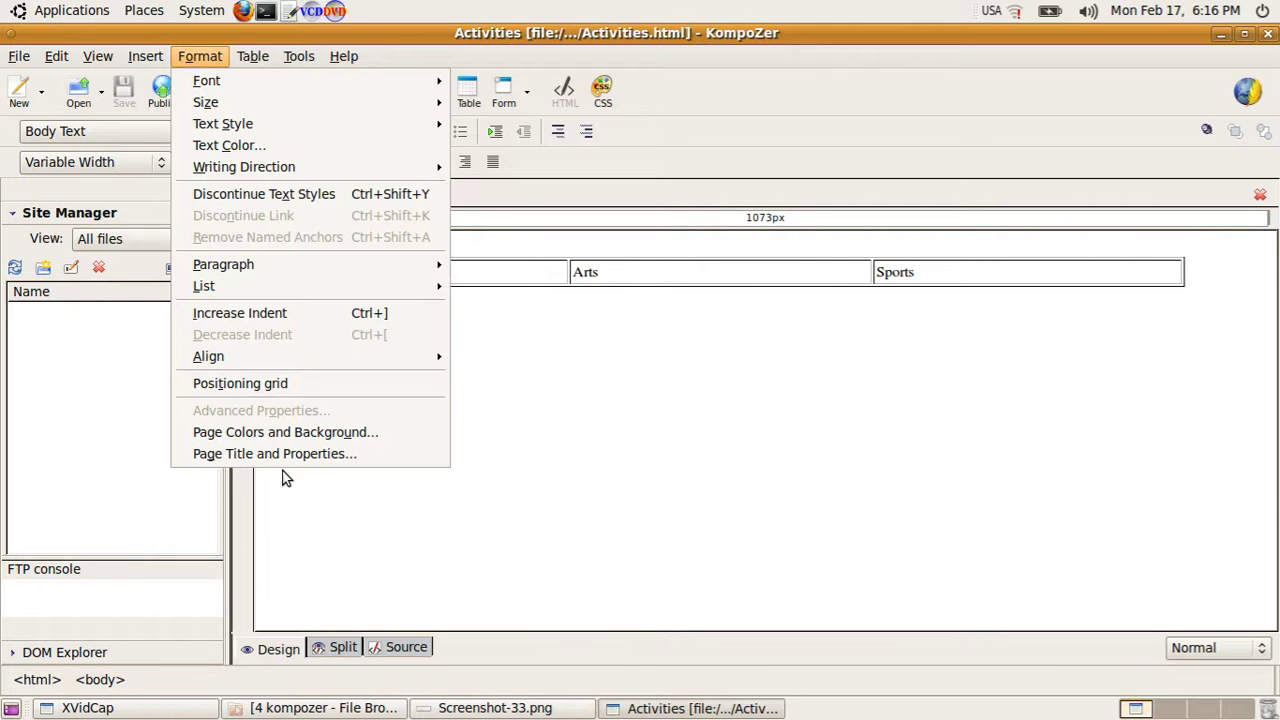
pyautogui.click(367, 433)
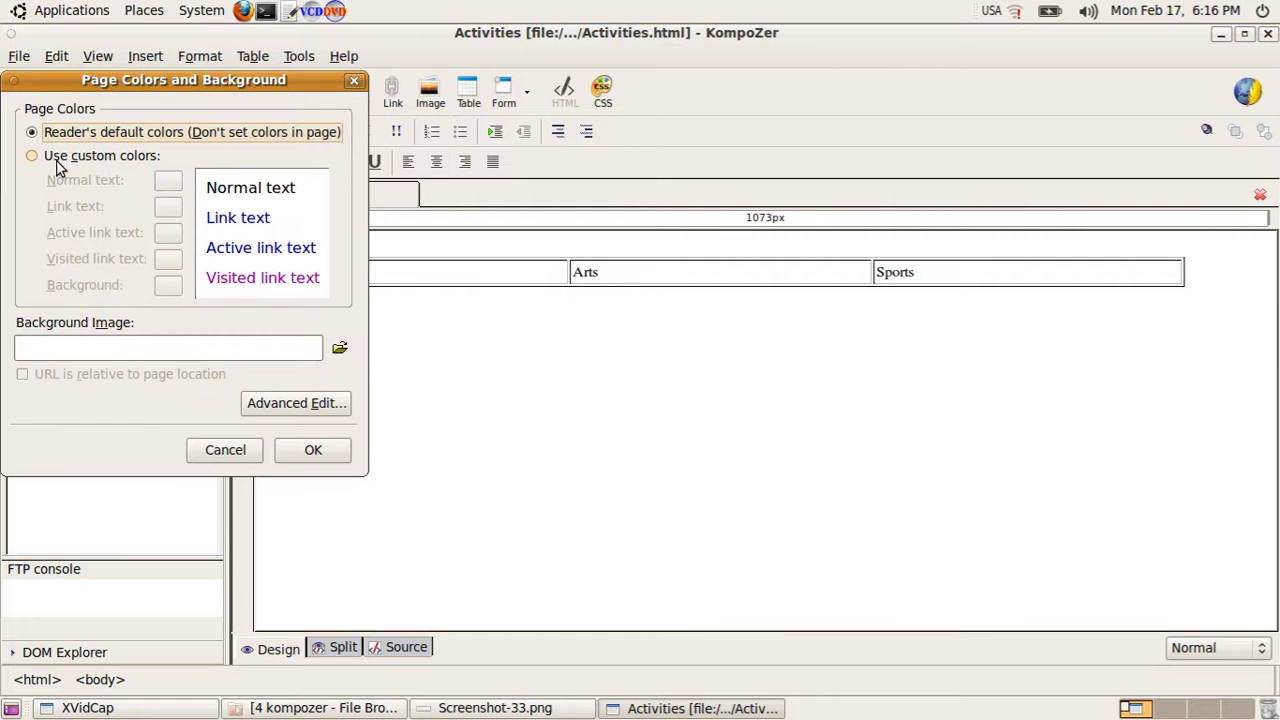
pyautogui.click(75, 160)
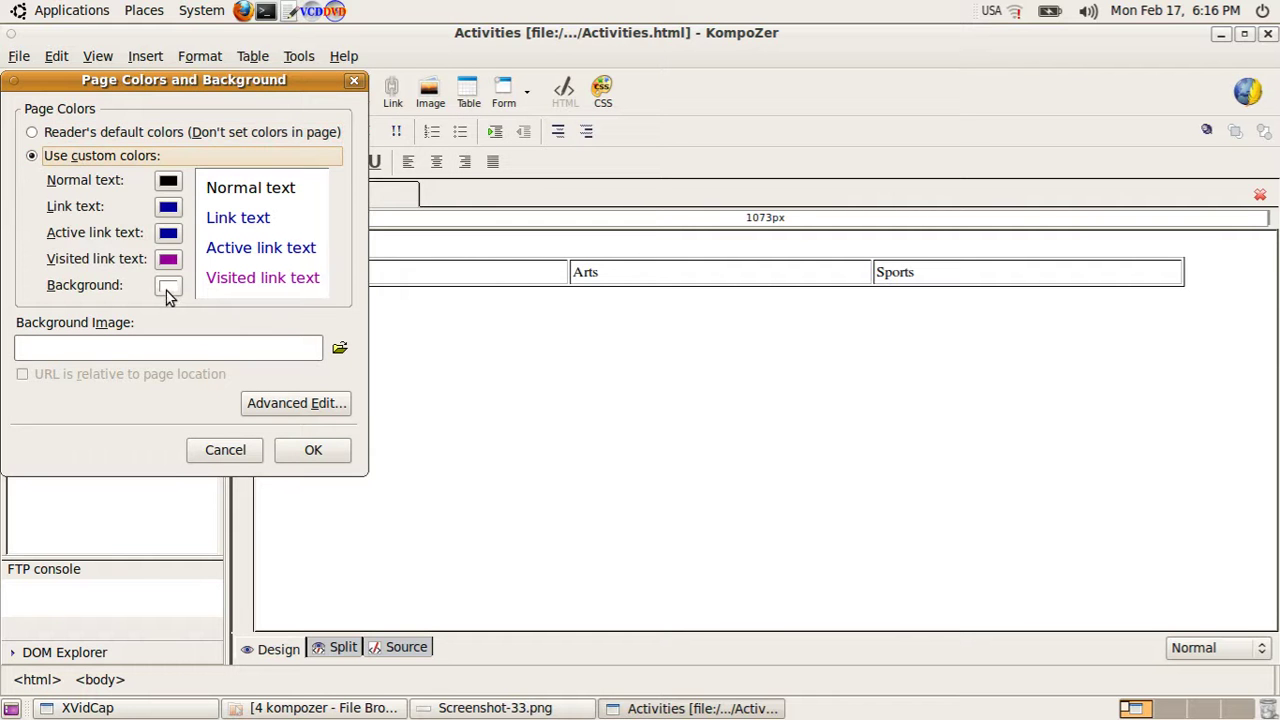
pyautogui.click(168, 287)
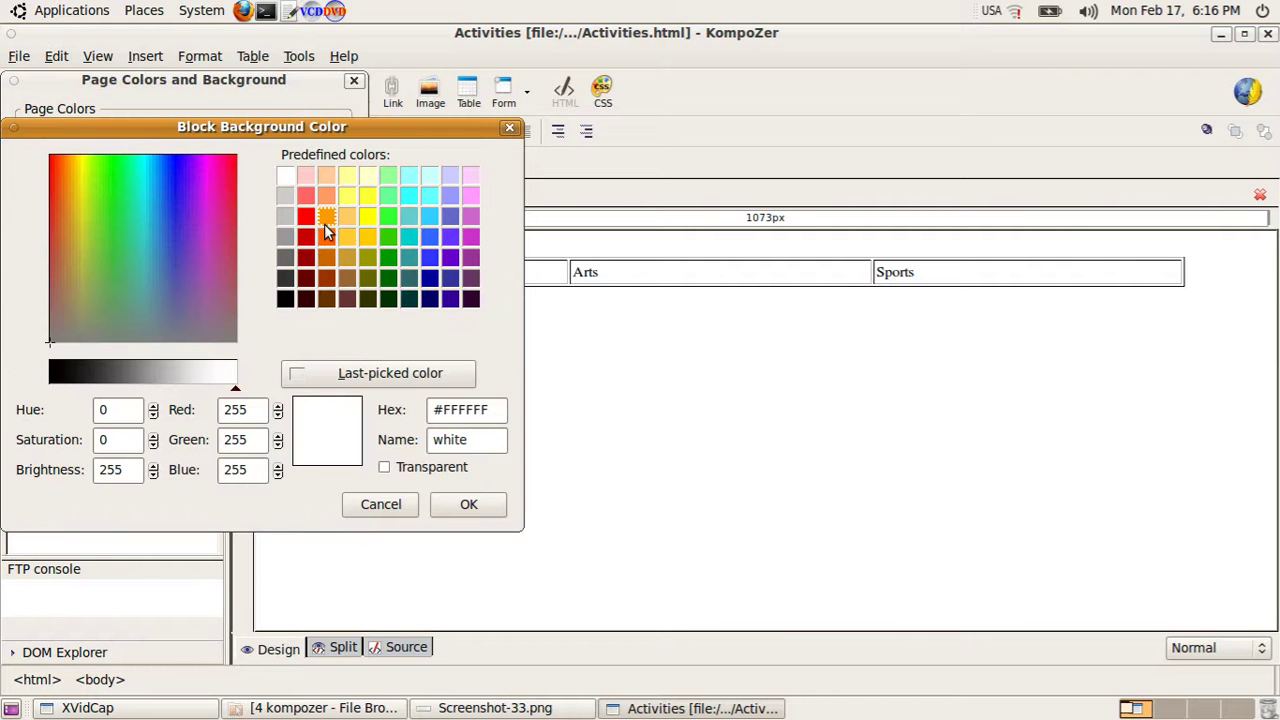
pyautogui.click(455, 179)
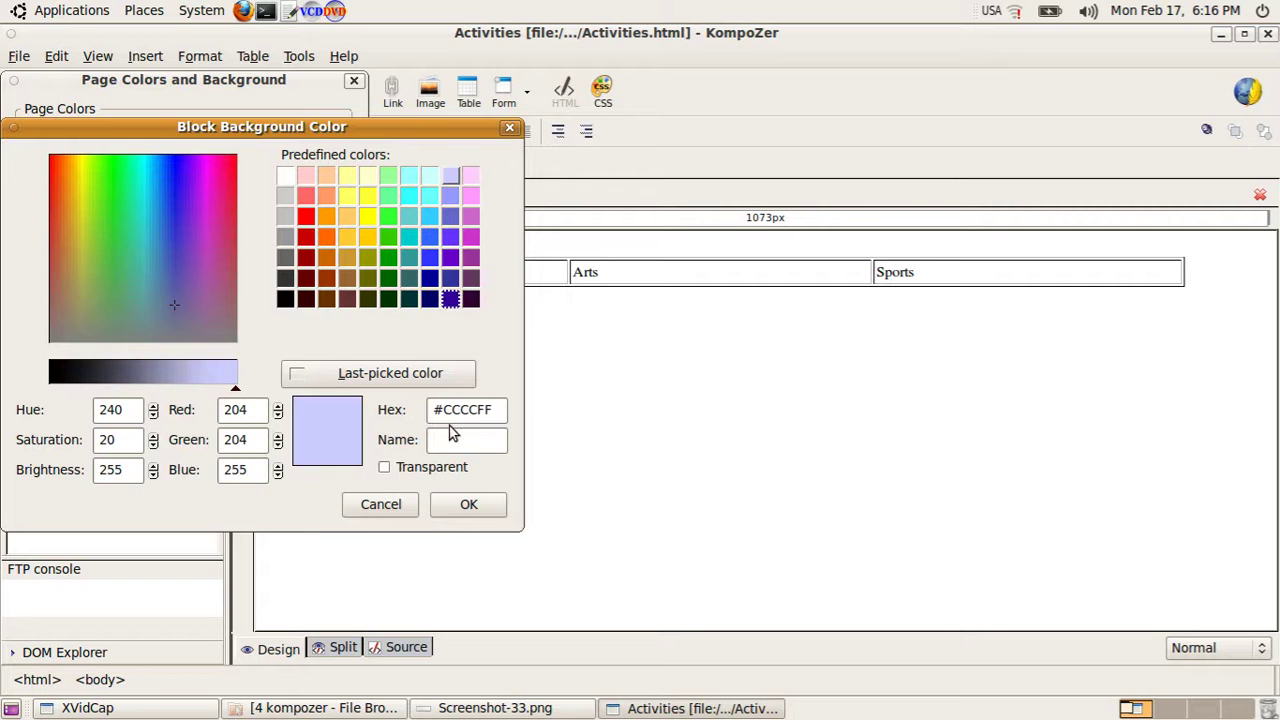
pyautogui.click(470, 506)
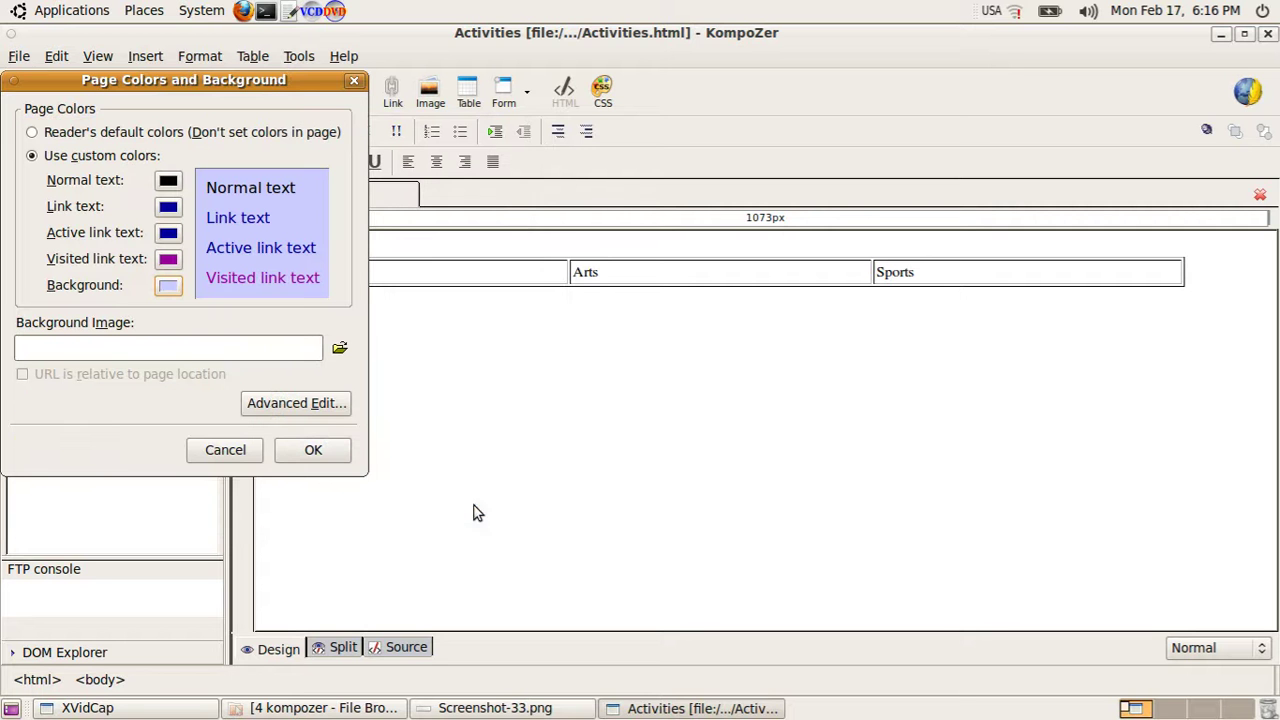
pyautogui.click(305, 450)
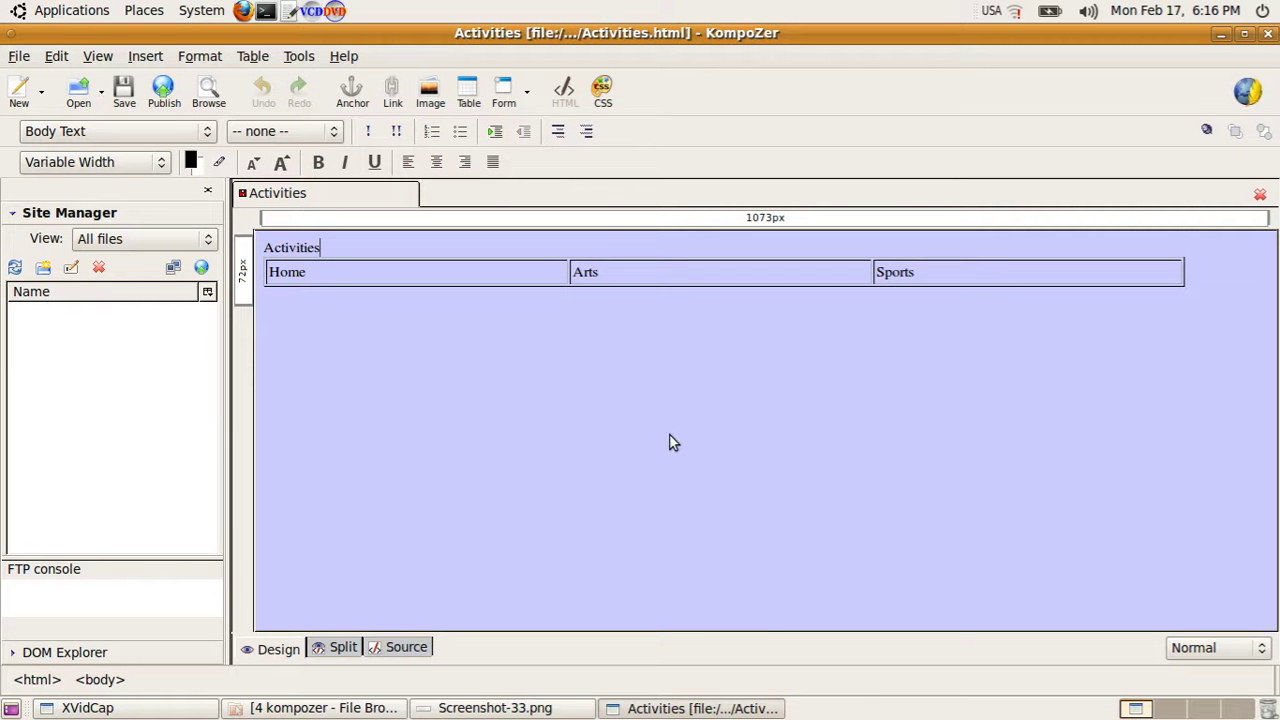
# - Following the exercise sheet, add a fourth table column after Sports and enter "Clubs" in it
pyautogui.click(495, 708)
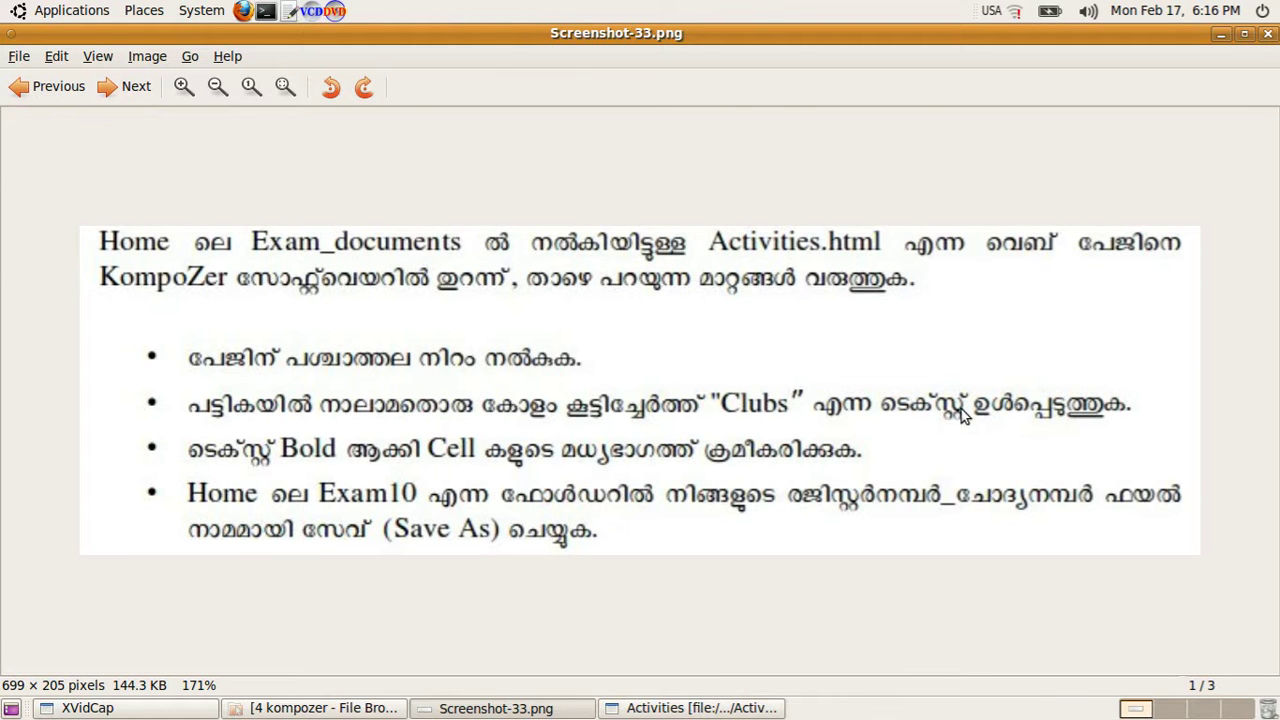
pyautogui.click(692, 708)
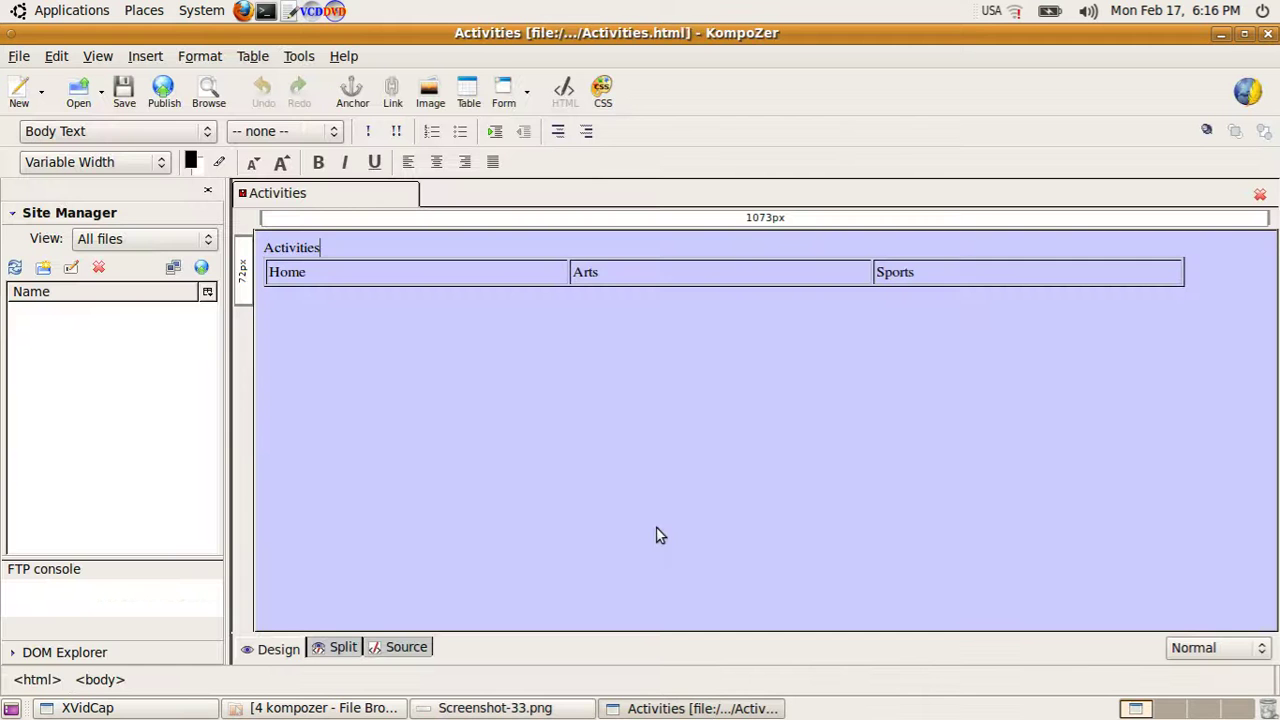
pyautogui.click(1018, 278)
pyautogui.click(252, 57)
pyautogui.moveTo(262, 86)
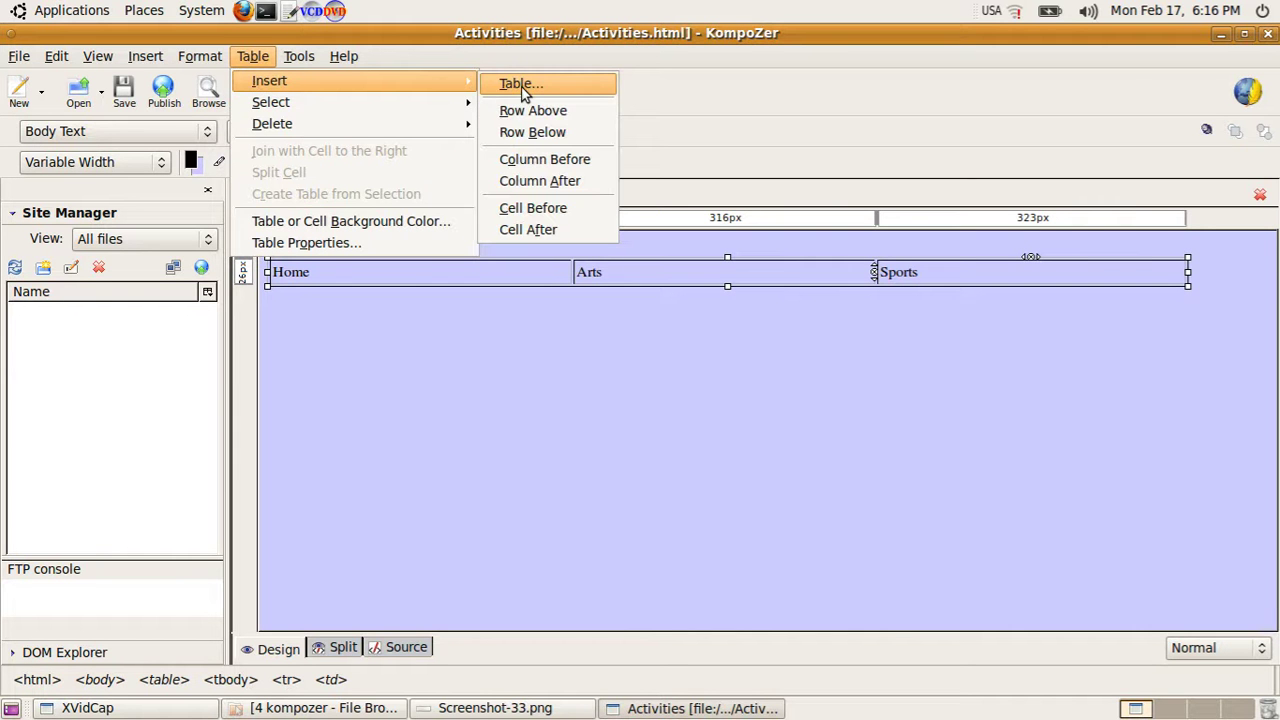
pyautogui.click(585, 180)
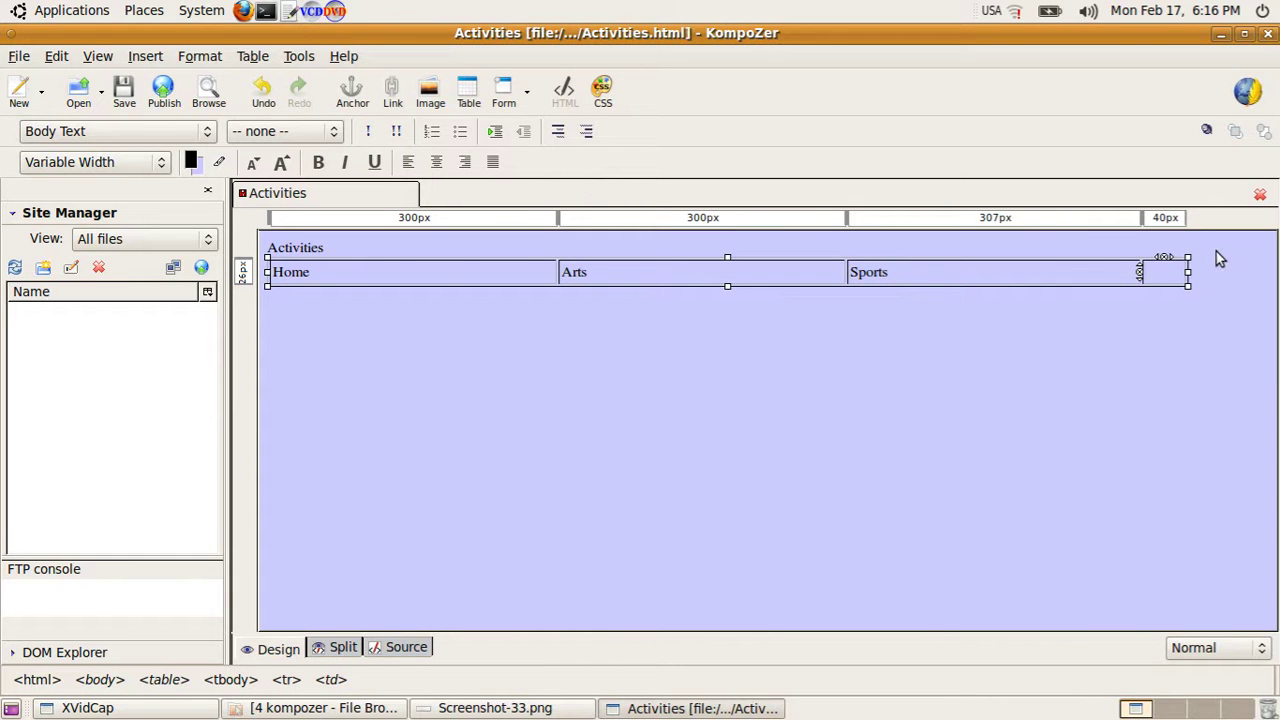
pyautogui.write('Clubs')
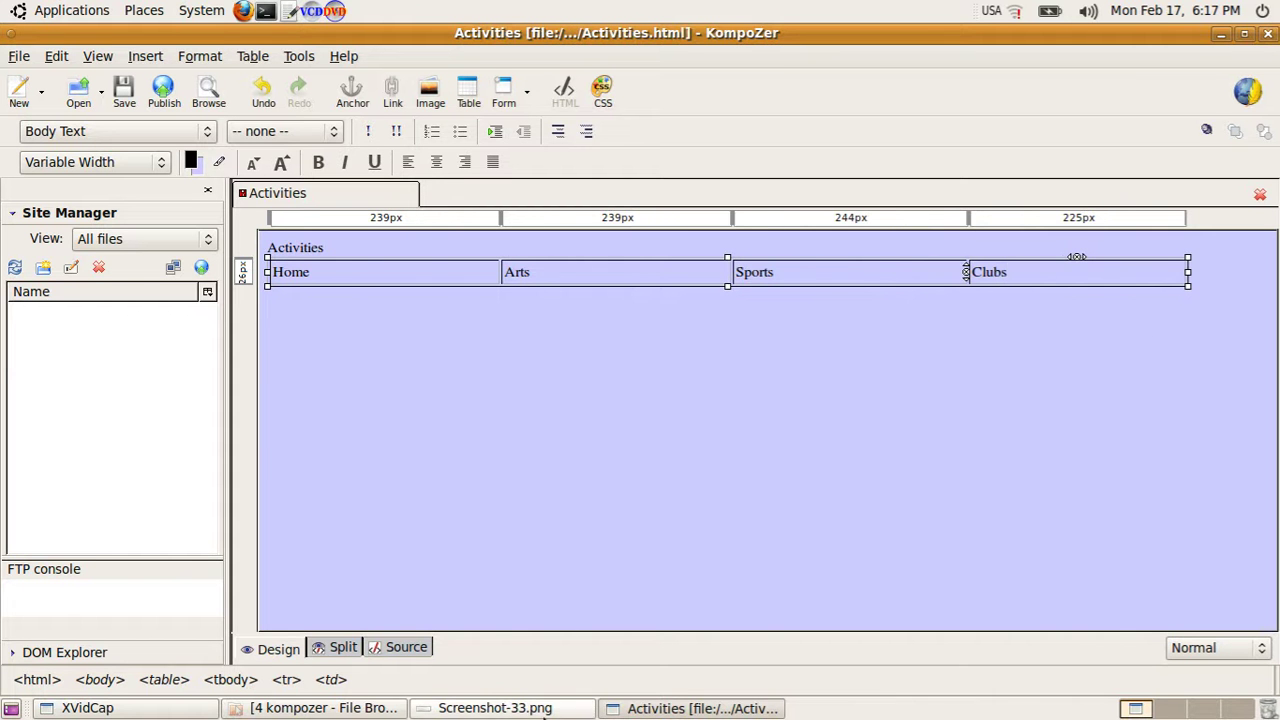
# - After checking the exercise sheet, make the Activities heading and all table text bold and apply center alignment
pyautogui.click(500, 708)
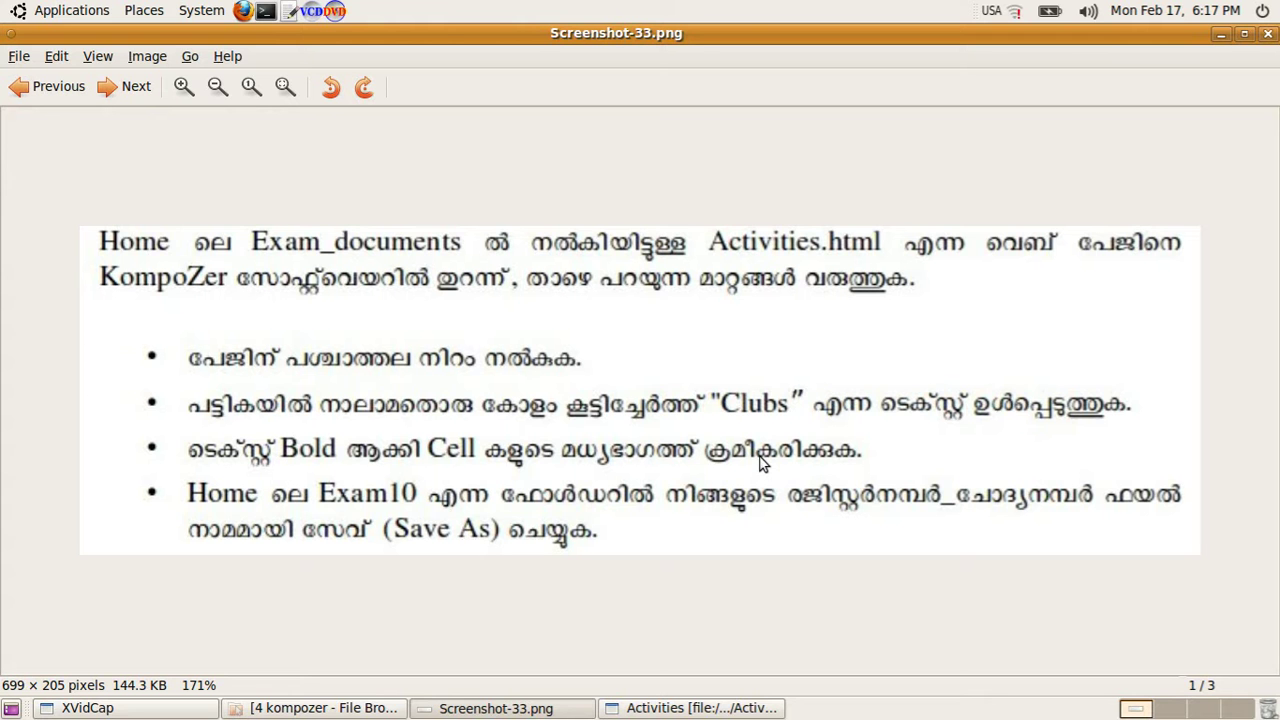
pyautogui.click(750, 708)
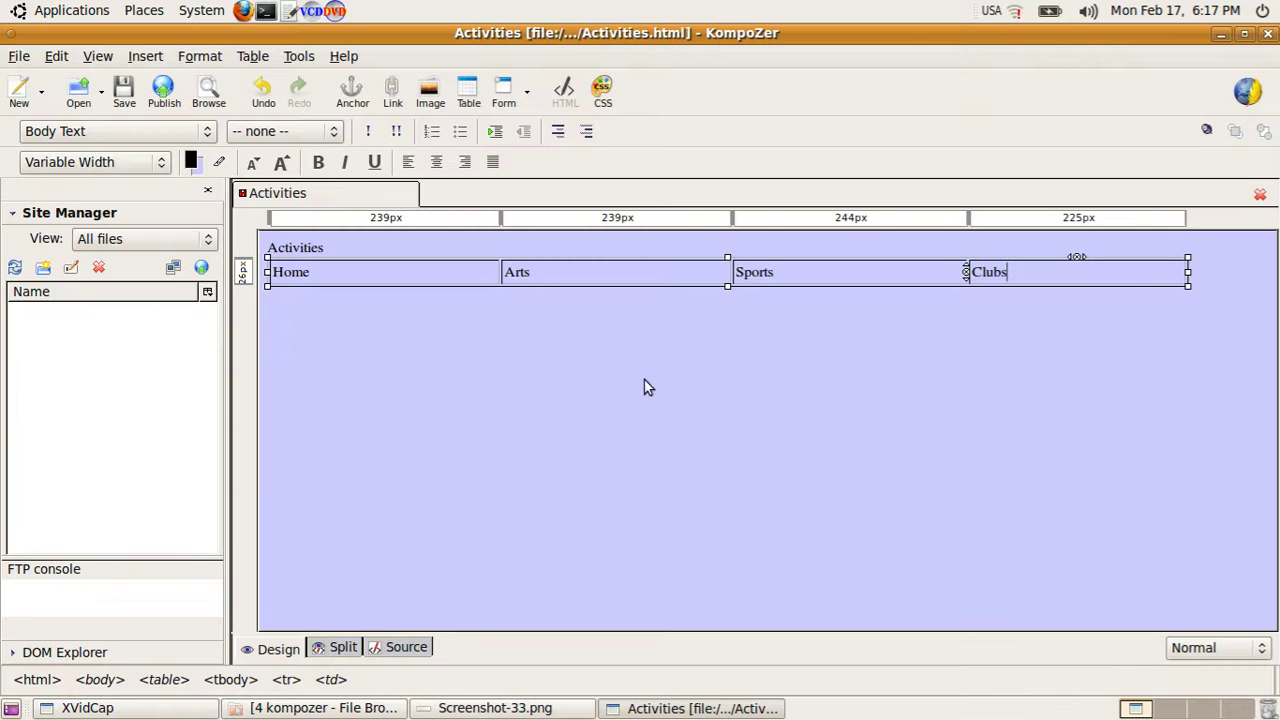
pyautogui.moveTo(268, 245); pyautogui.dragTo(1277, 283)
pyautogui.click(318, 162)
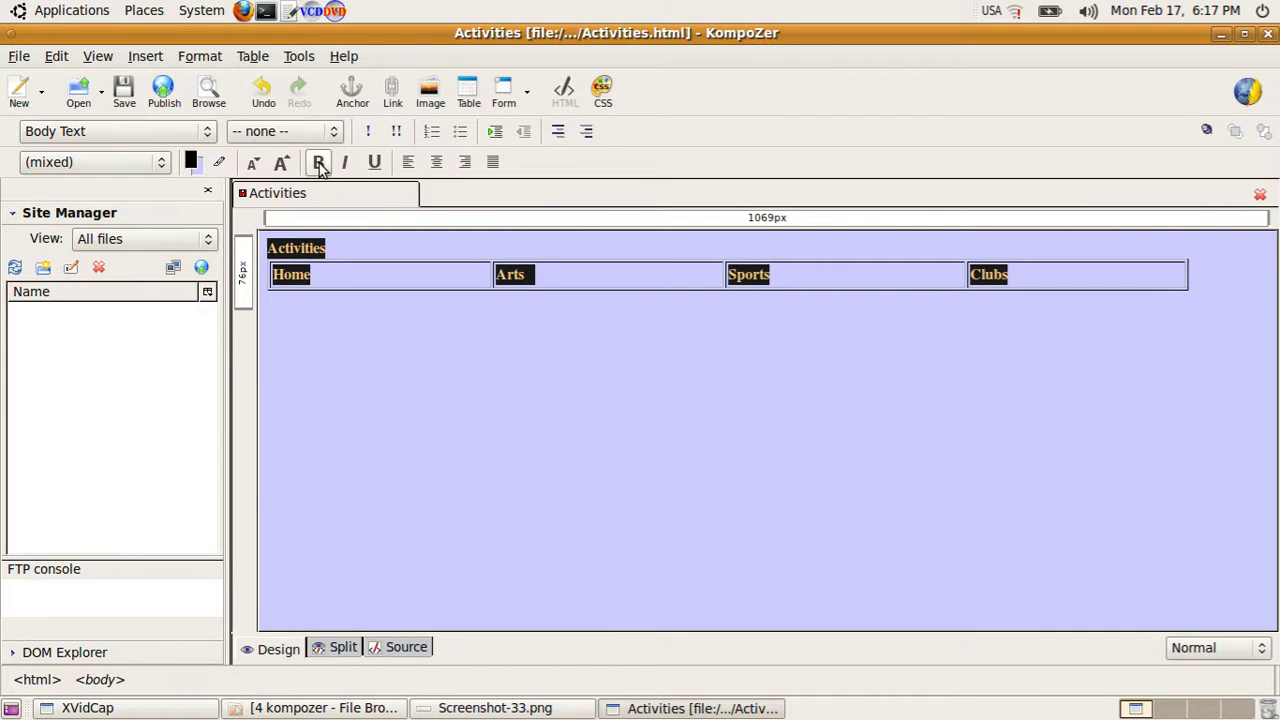
pyautogui.click(436, 162)
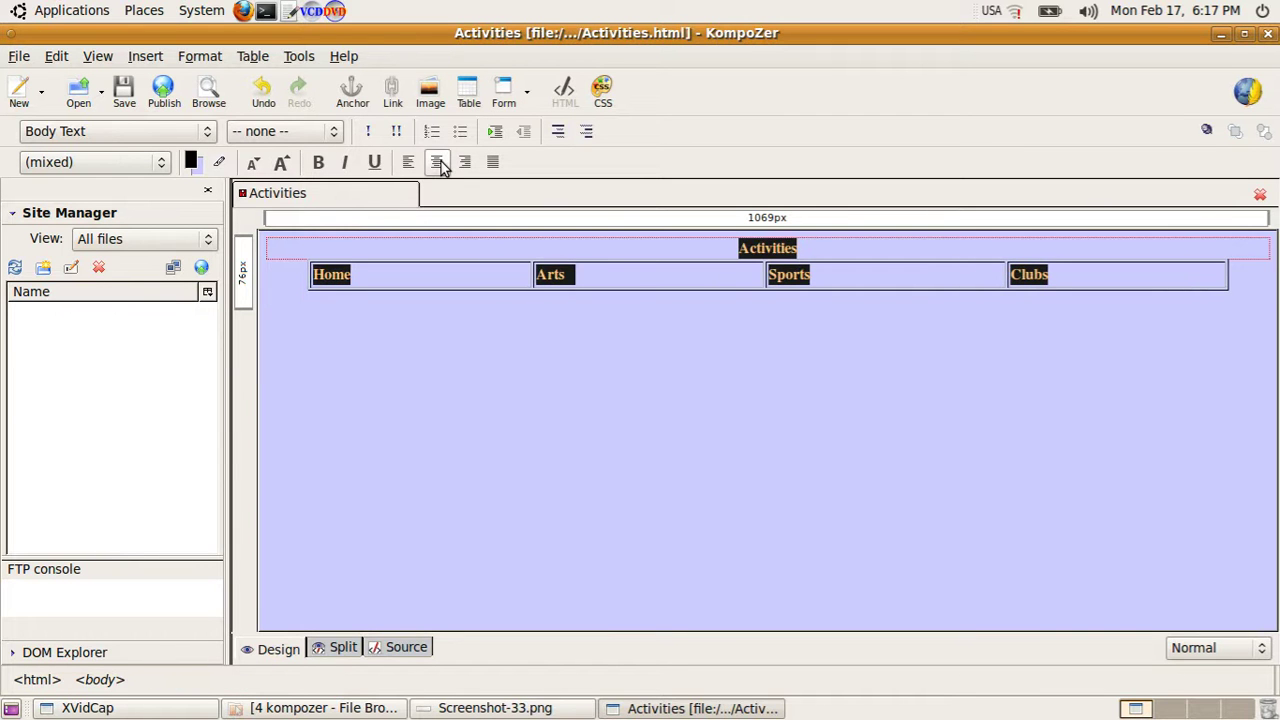
# - Enlarge the heading and table text by two size steps, and check the exercise sheet for the remaining instructions
pyautogui.click(281, 162)
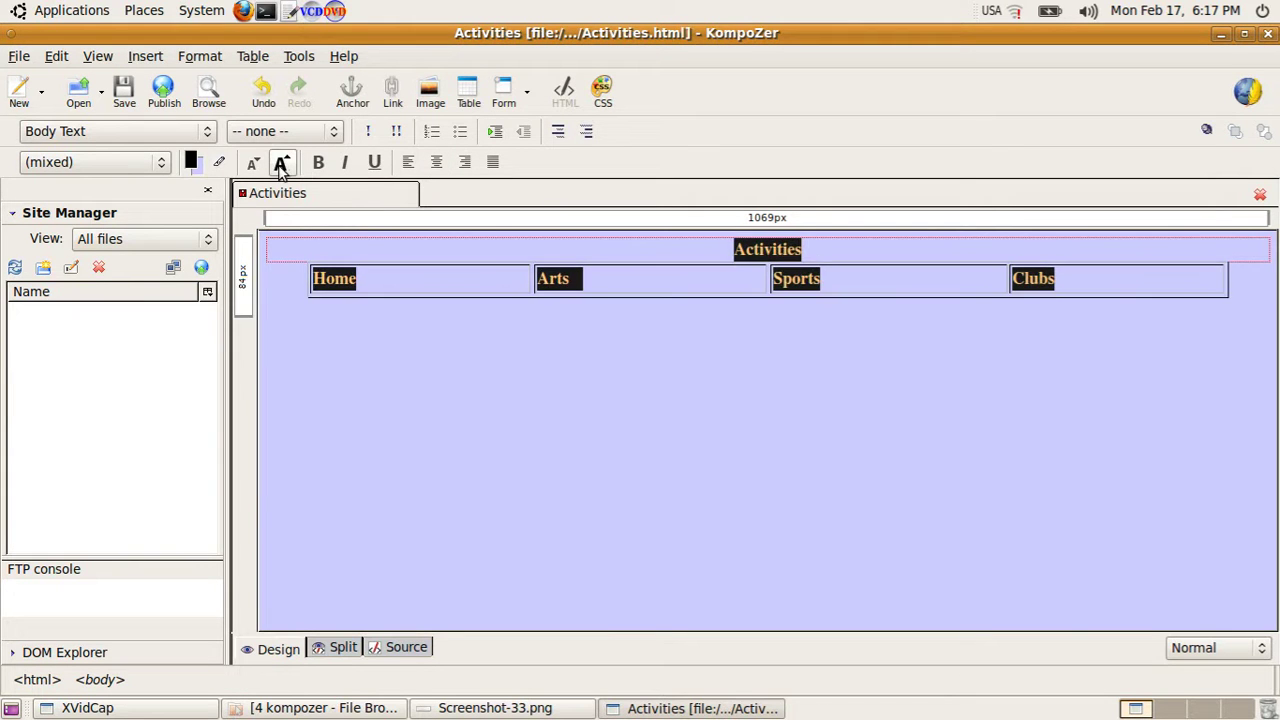
pyautogui.click(281, 162)
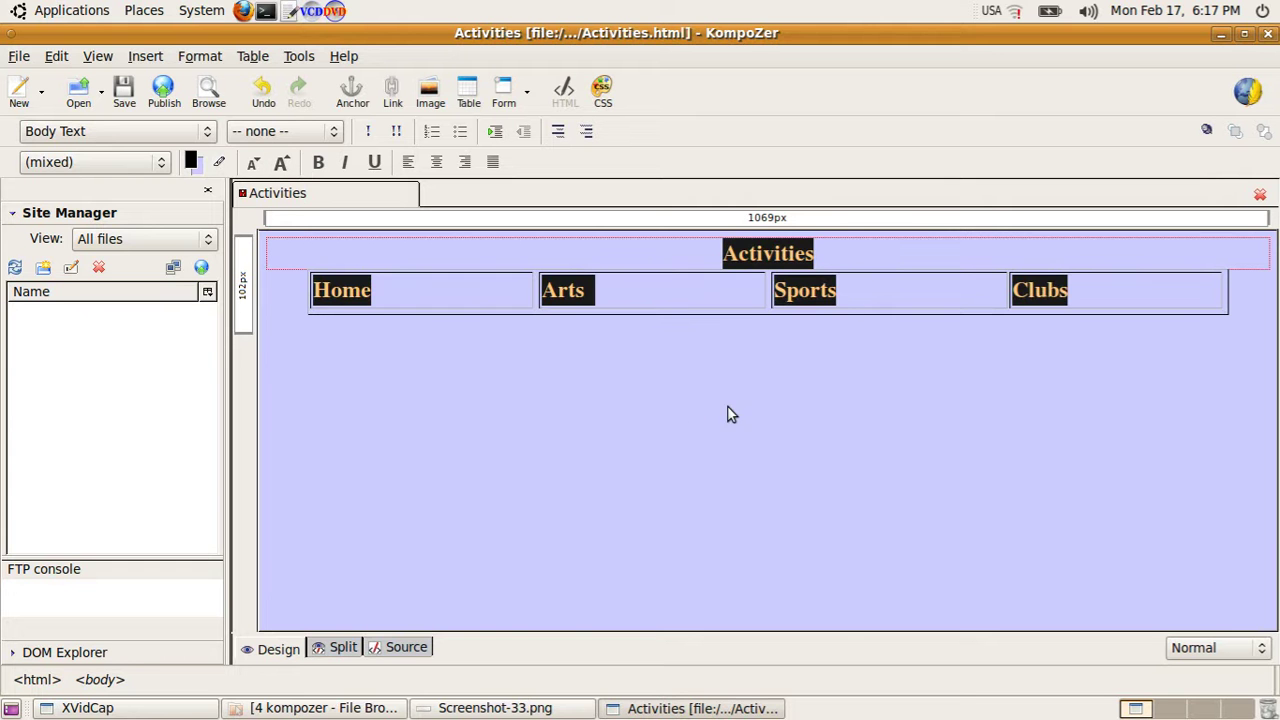
pyautogui.click(845, 255)
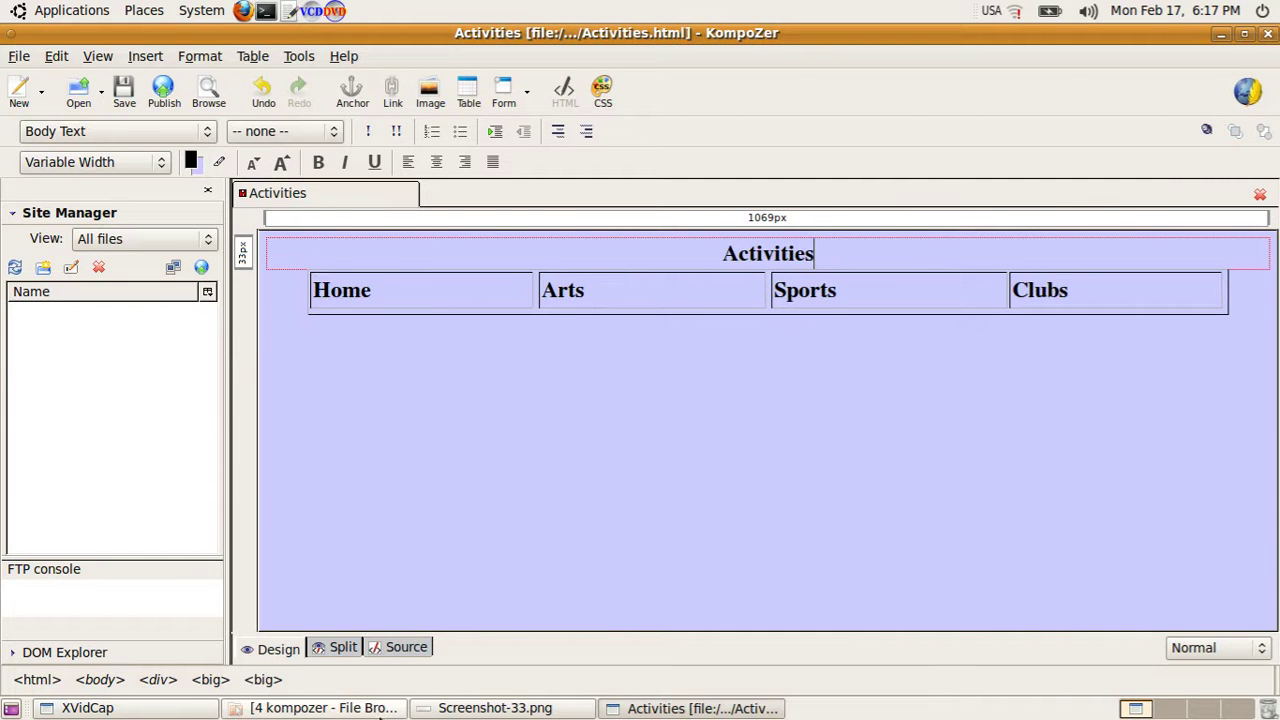
pyautogui.click(494, 707)
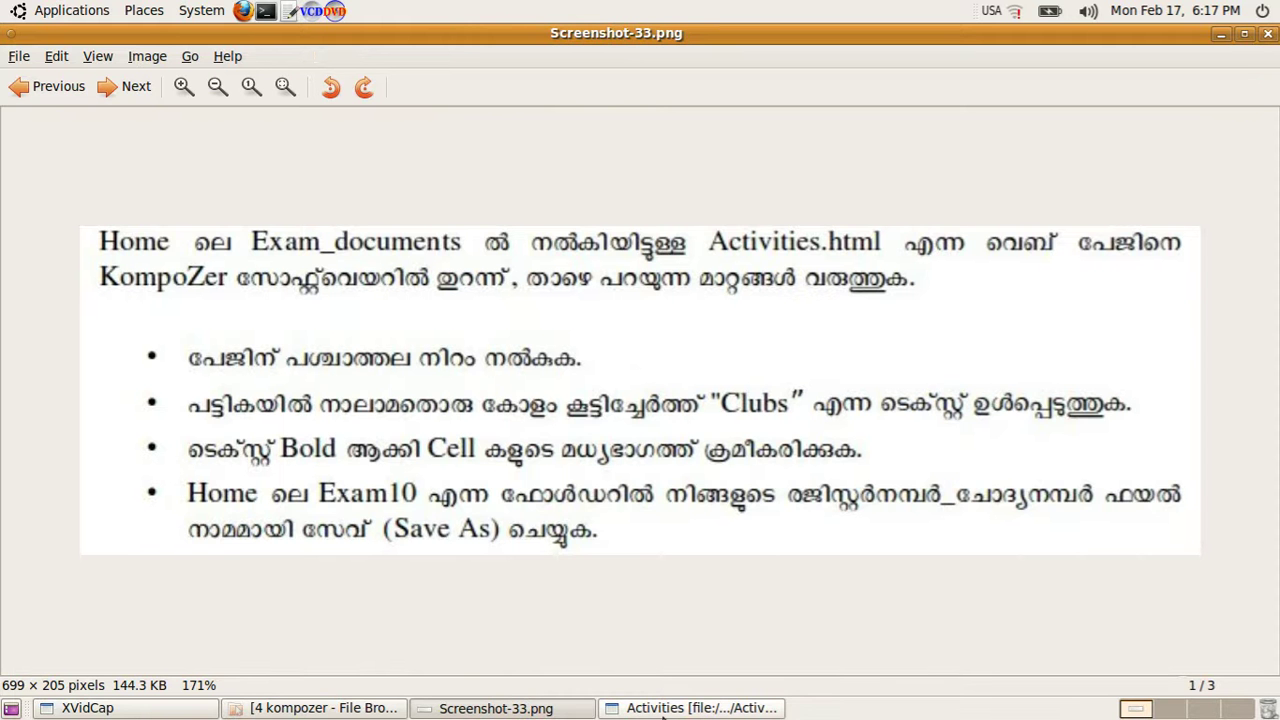
pyautogui.click(1222, 35)
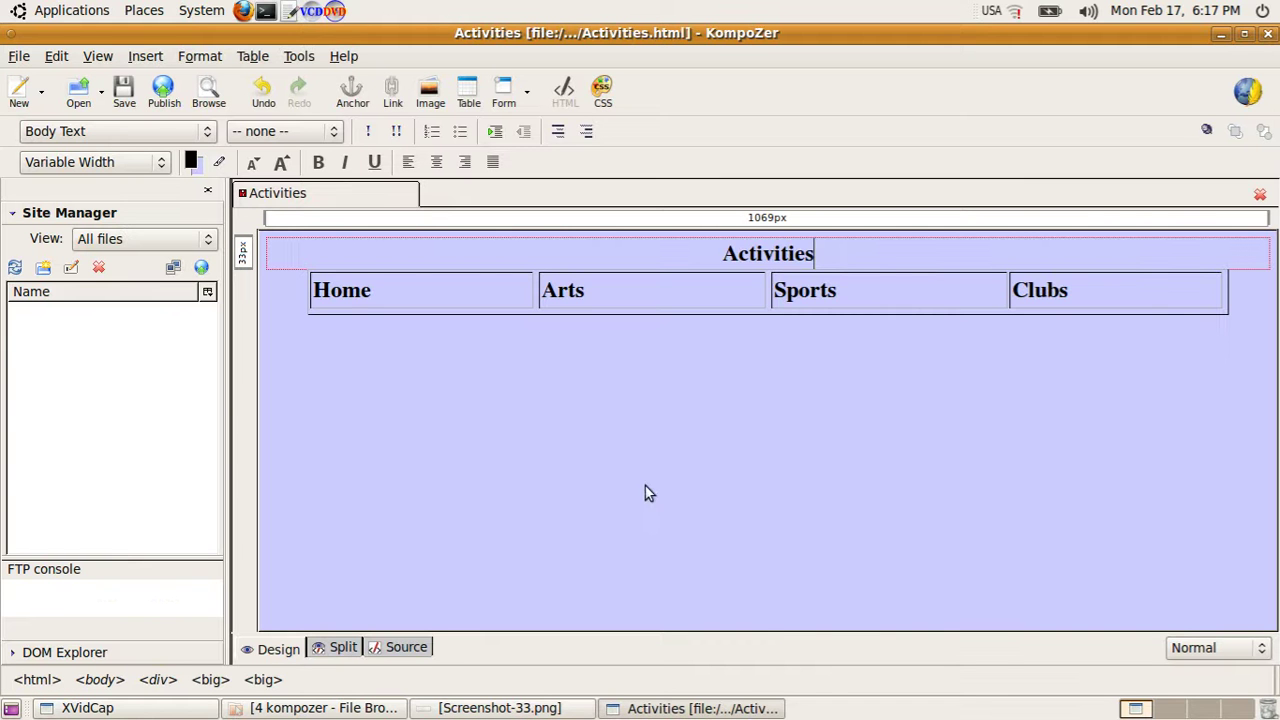
# - Change the text color of the Activities heading to red #FF0000
pyautogui.moveTo(820, 252); pyautogui.dragTo(643, 252)
pyautogui.click(855, 260)
pyautogui.moveTo(855, 260); pyautogui.dragTo(589, 260)
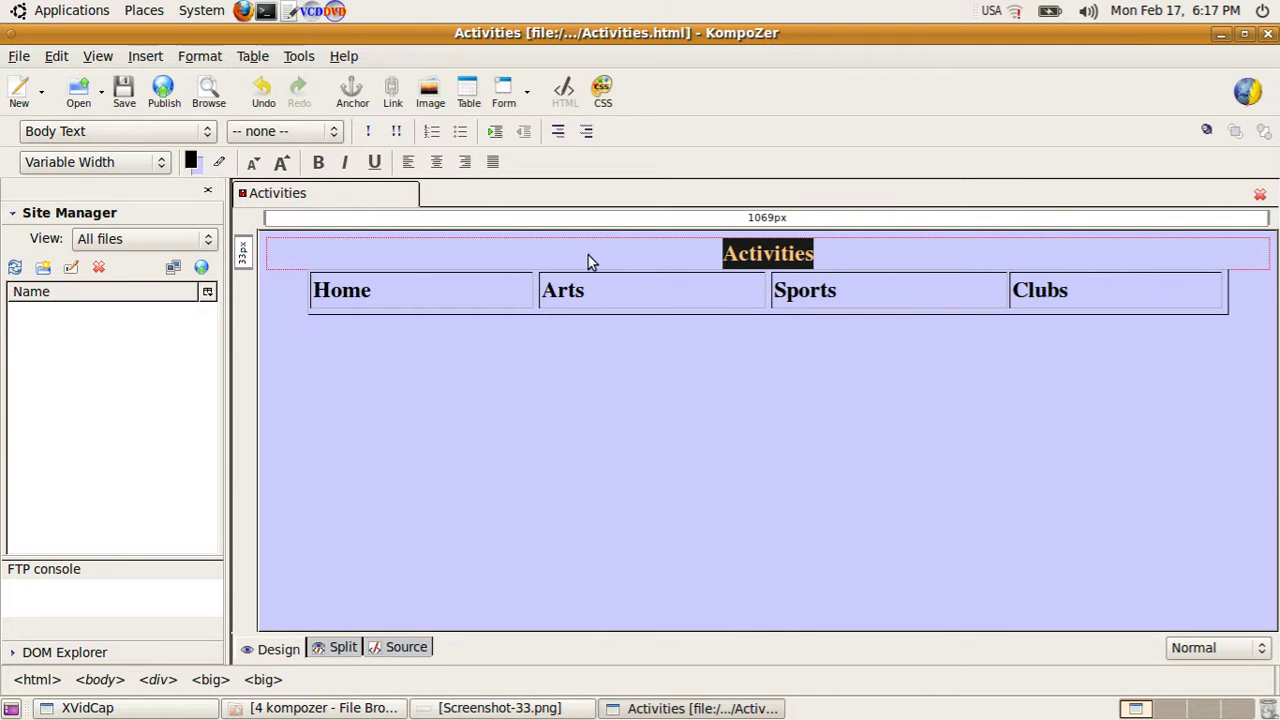
pyautogui.click(206, 56)
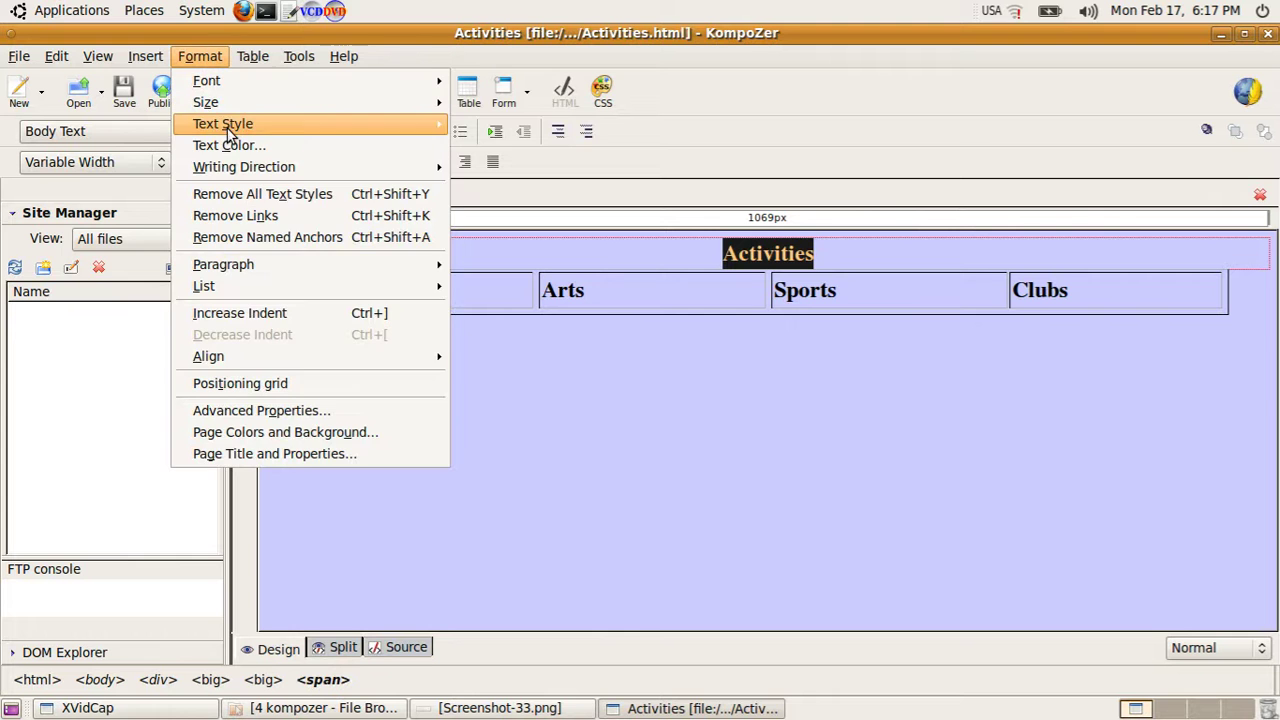
pyautogui.click(262, 148)
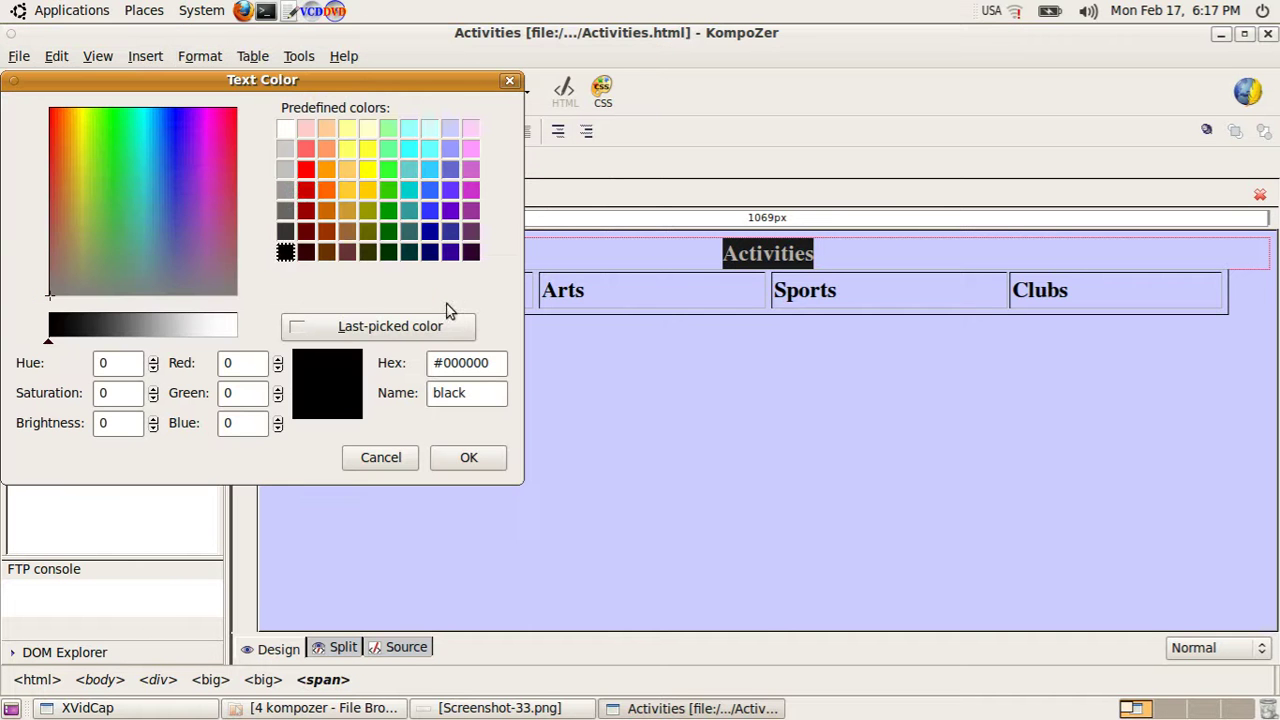
pyautogui.click(305, 169)
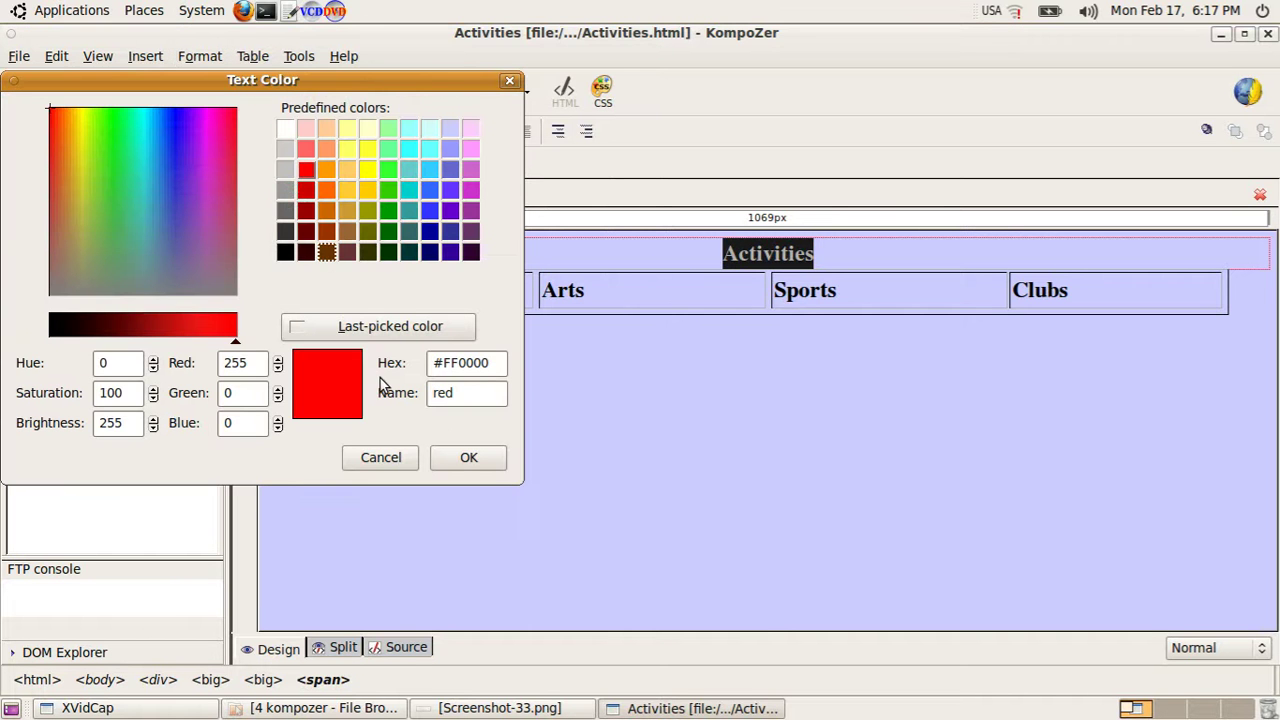
pyautogui.click(469, 457)
pyautogui.click(840, 245)
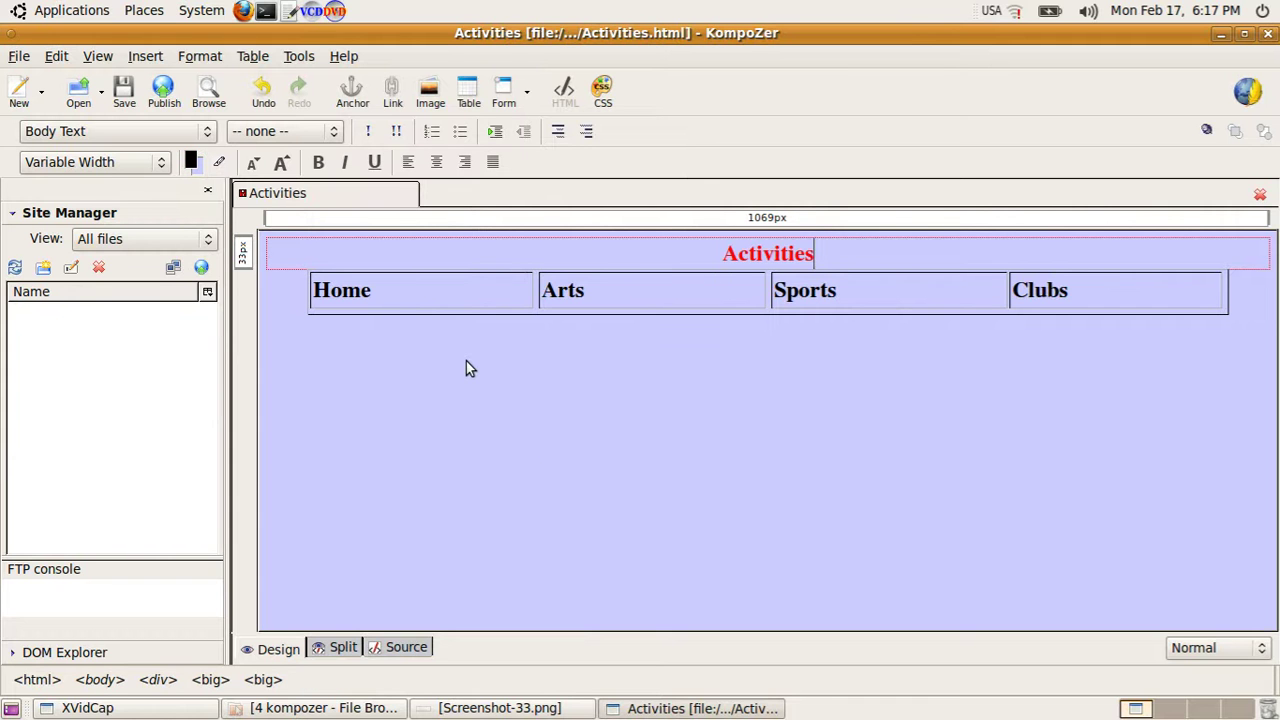
# - Turn the Home text in the table into a link to Gandhiji.html from the Exam_documents folder
pyautogui.moveTo(371, 292); pyautogui.dragTo(304, 298)
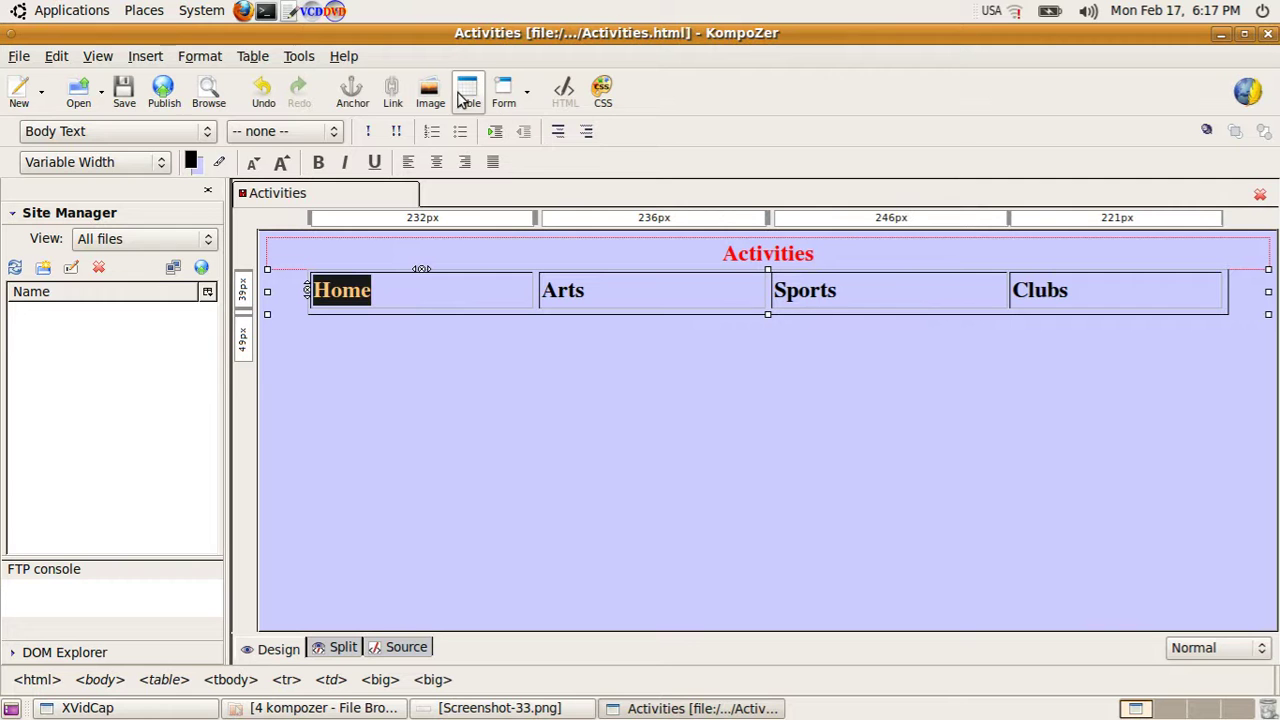
pyautogui.click(393, 96)
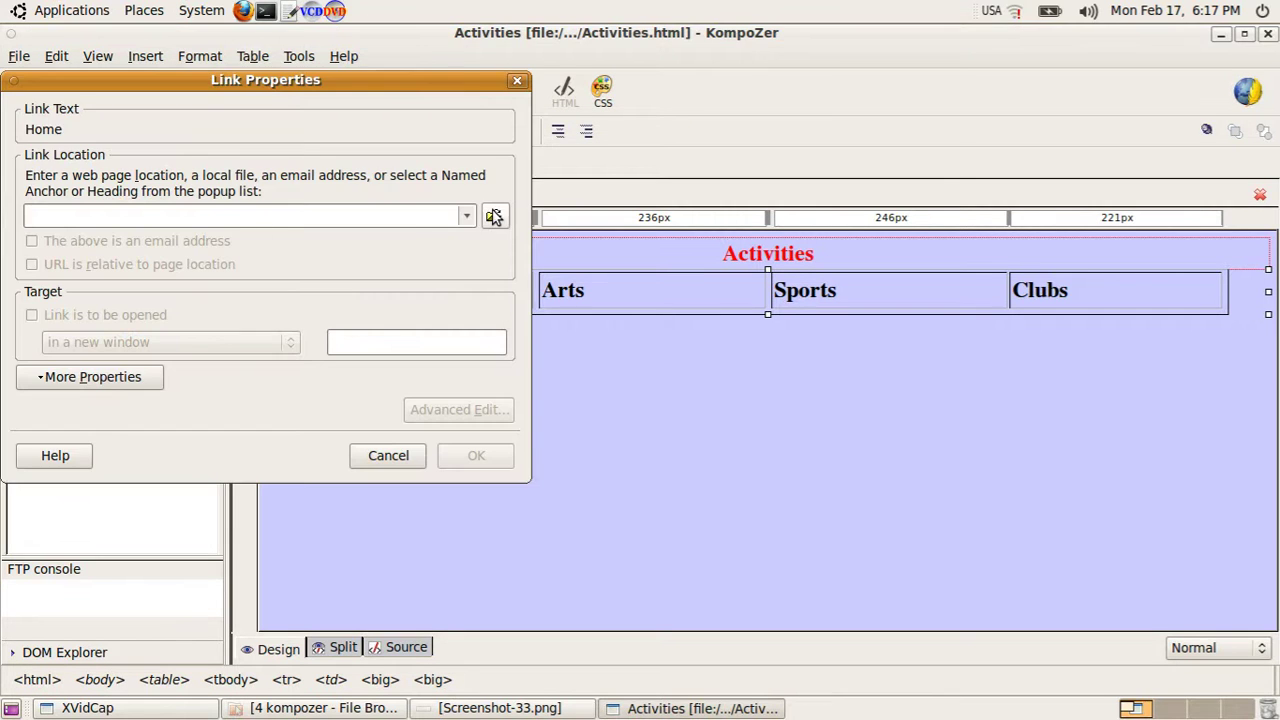
pyautogui.click(494, 216)
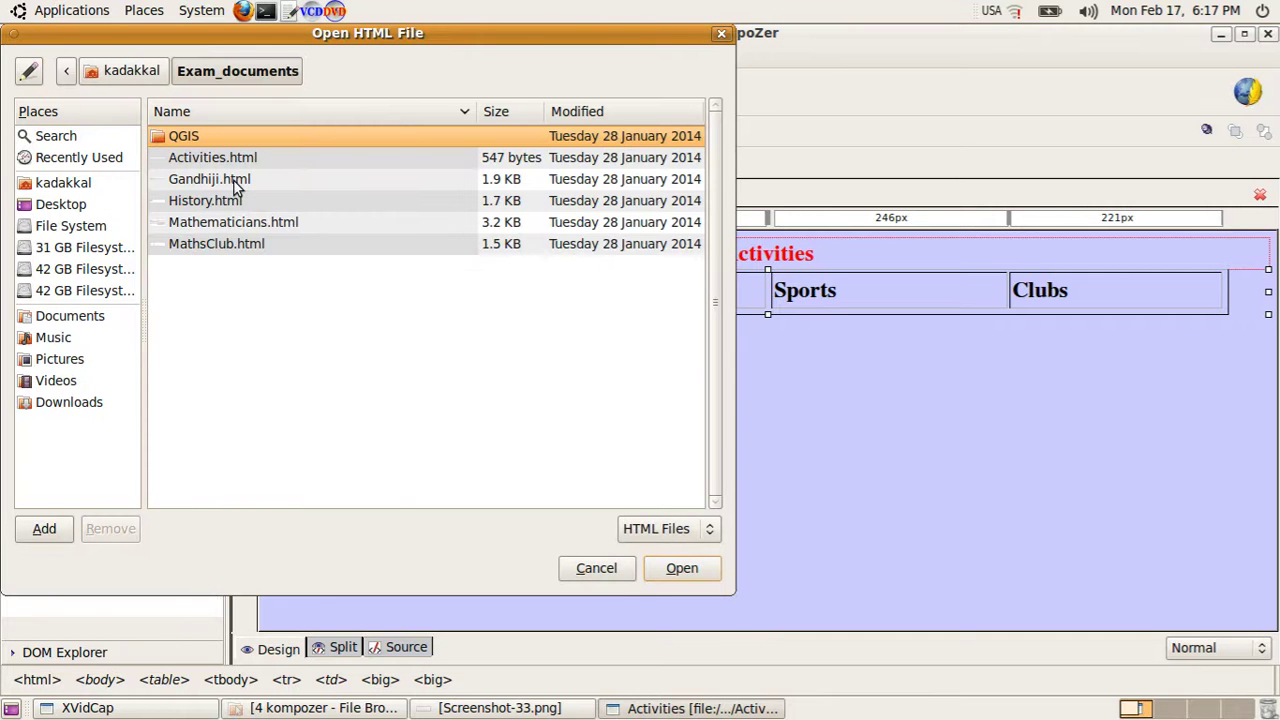
pyautogui.click(237, 179)
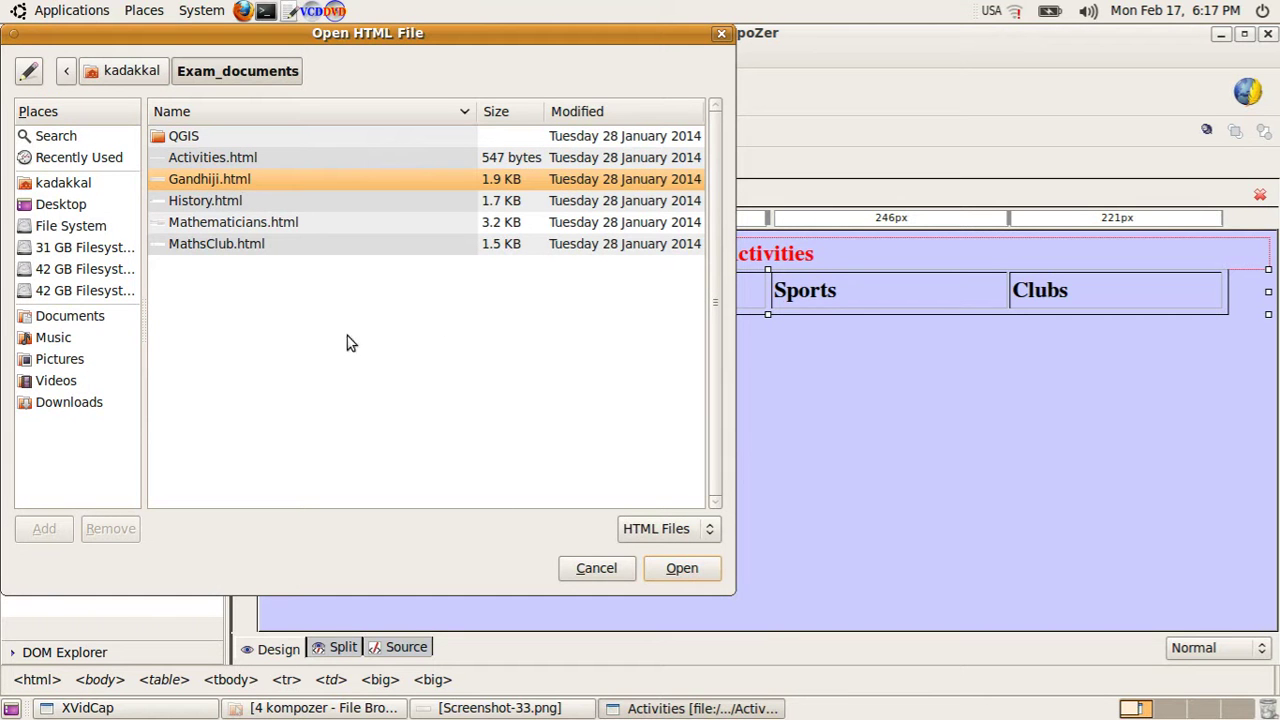
pyautogui.click(683, 568)
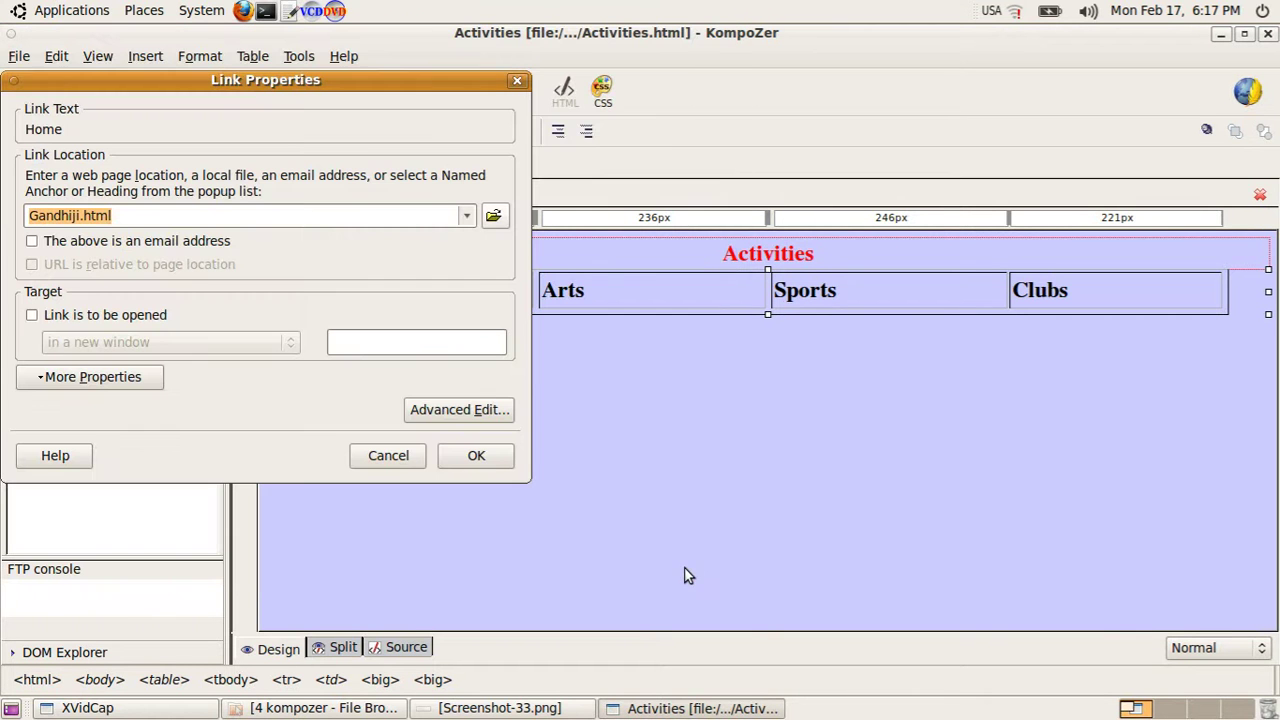
pyautogui.click(486, 457)
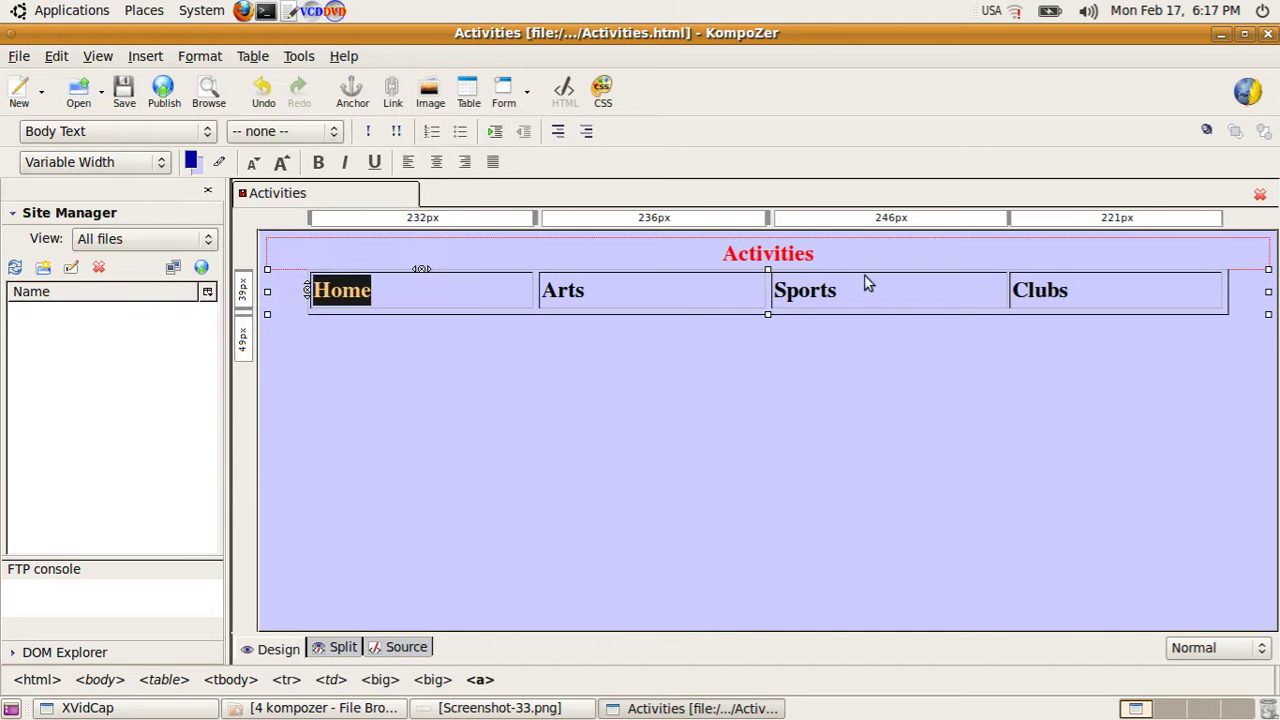
# - Insert Gandhiji.jpg from the Images10 folder on a new line below the Activities heading, without alternate text
pyautogui.click(837, 257)
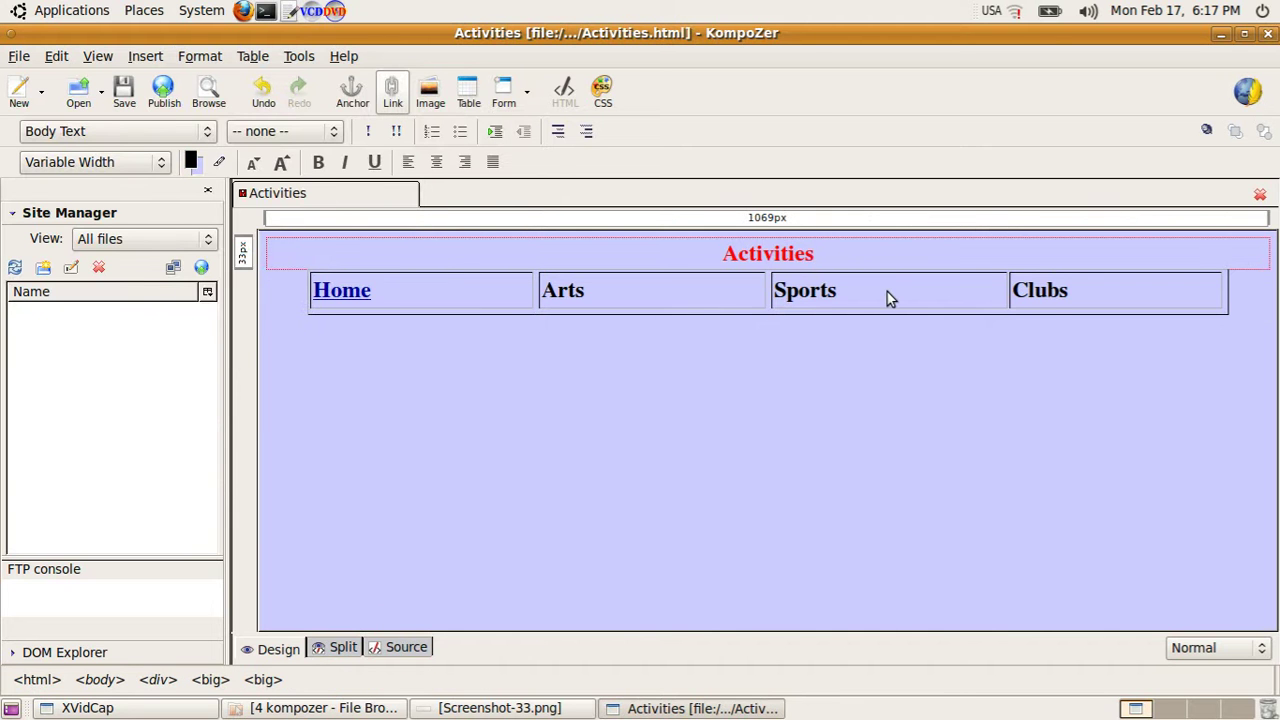
pyautogui.press('Return')
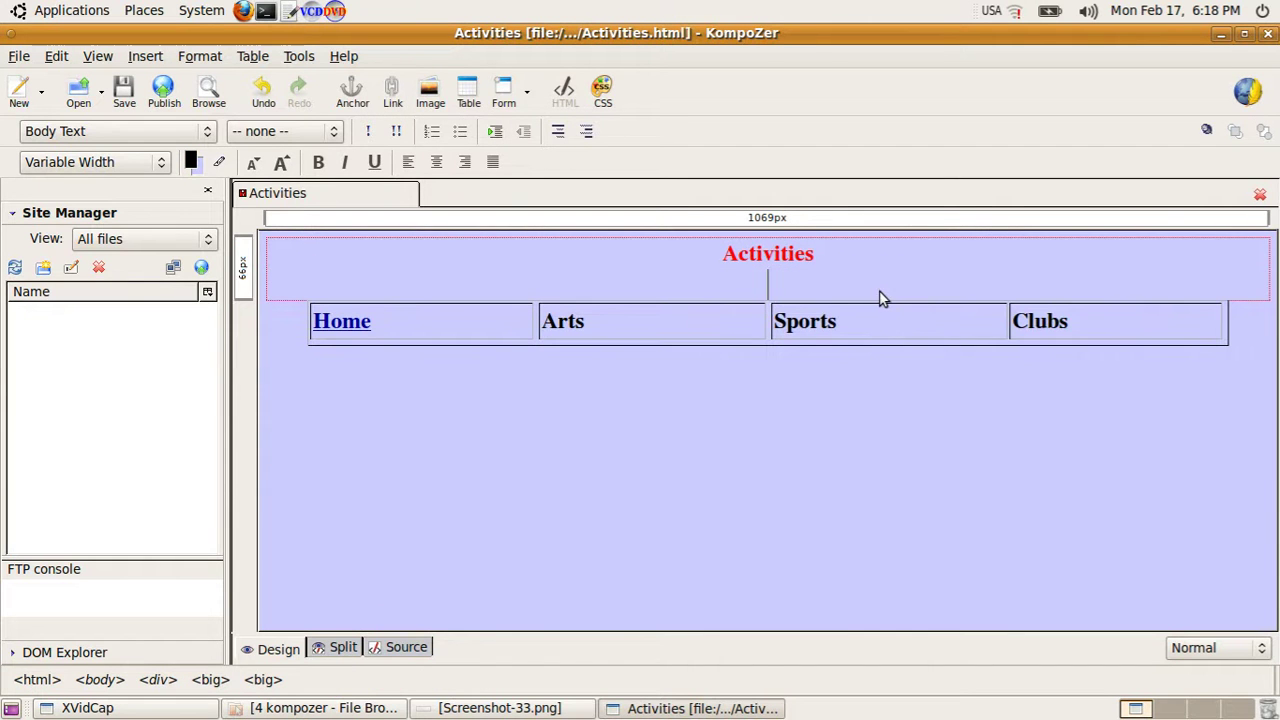
pyautogui.click(428, 92)
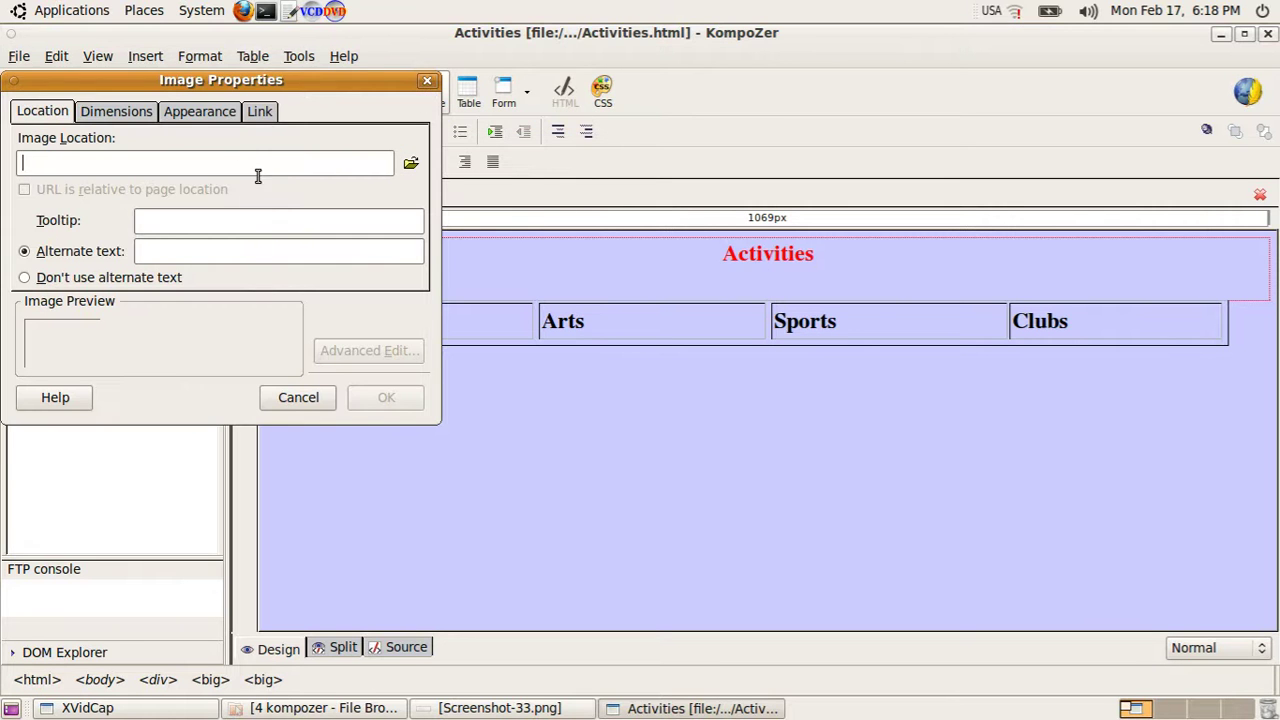
pyautogui.click(410, 164)
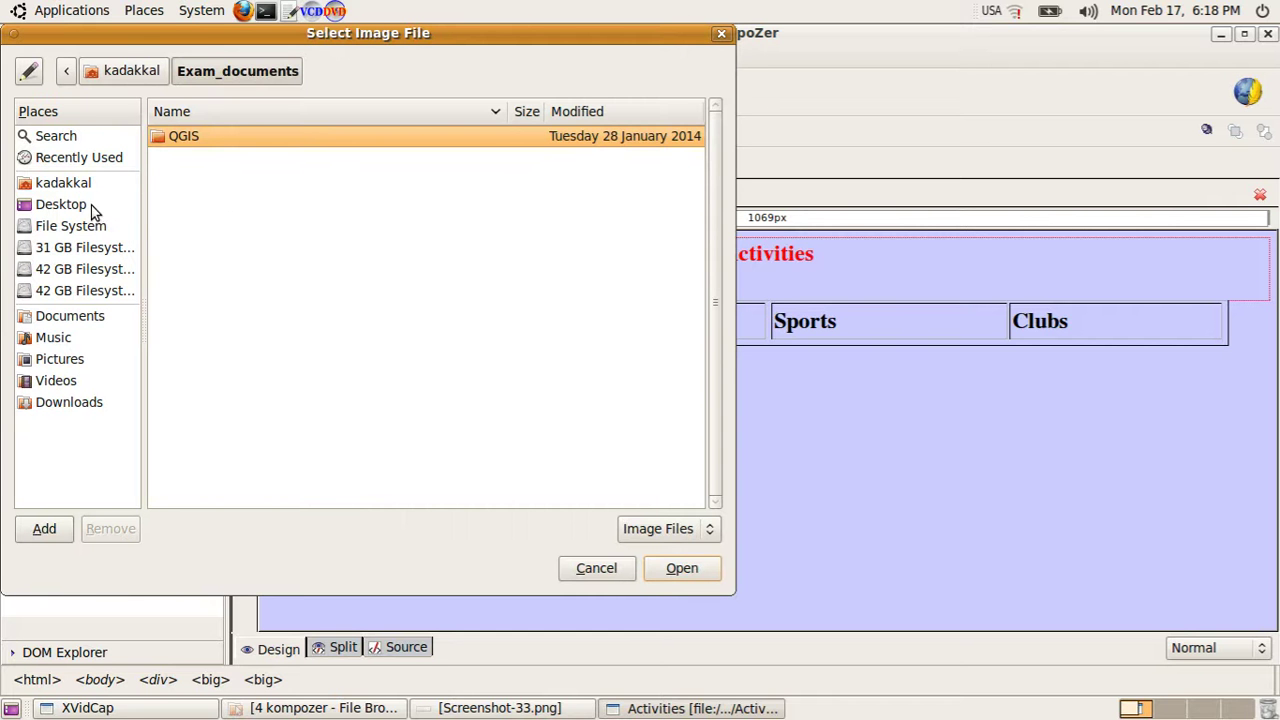
pyautogui.click(74, 185)
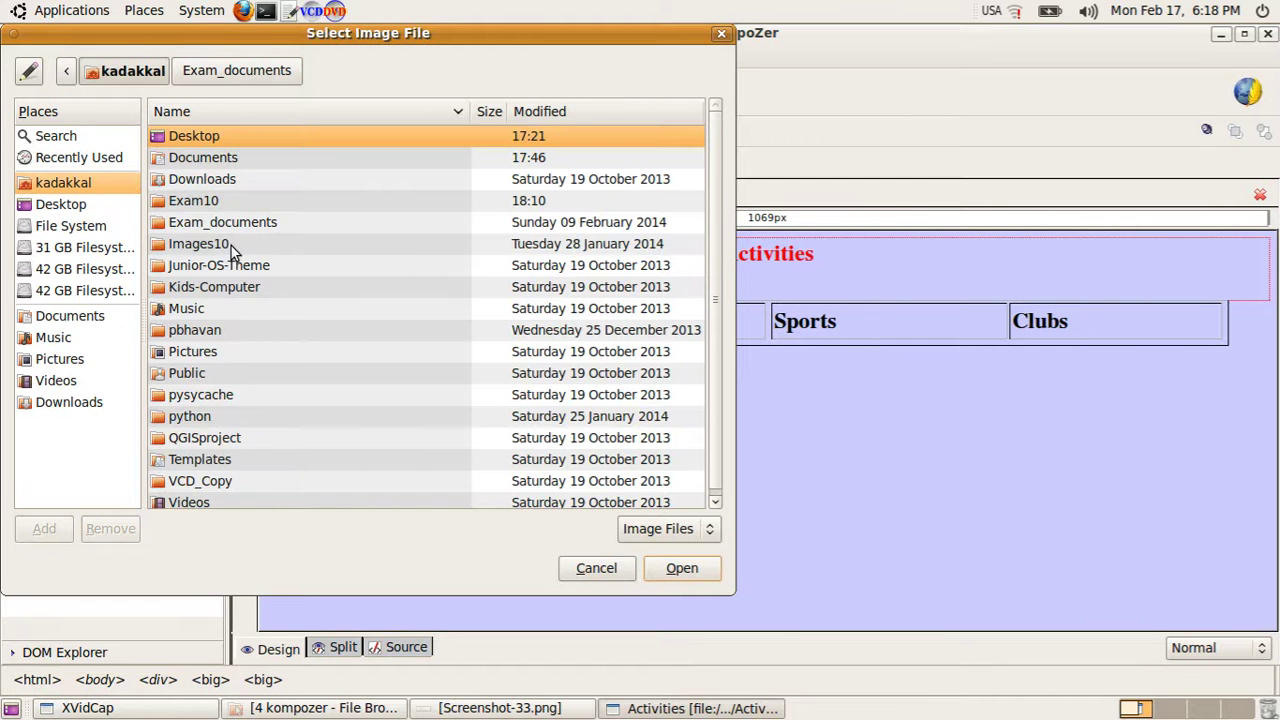
pyautogui.doubleClick(230, 247)
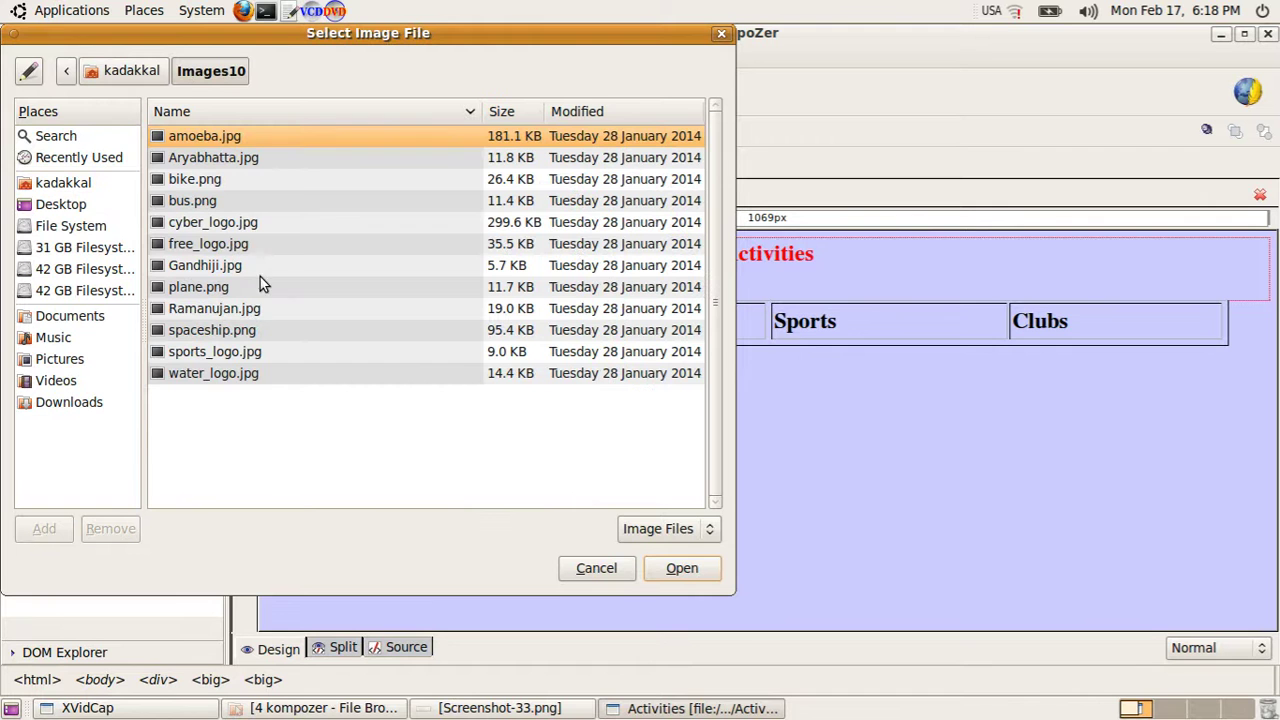
pyautogui.click(272, 266)
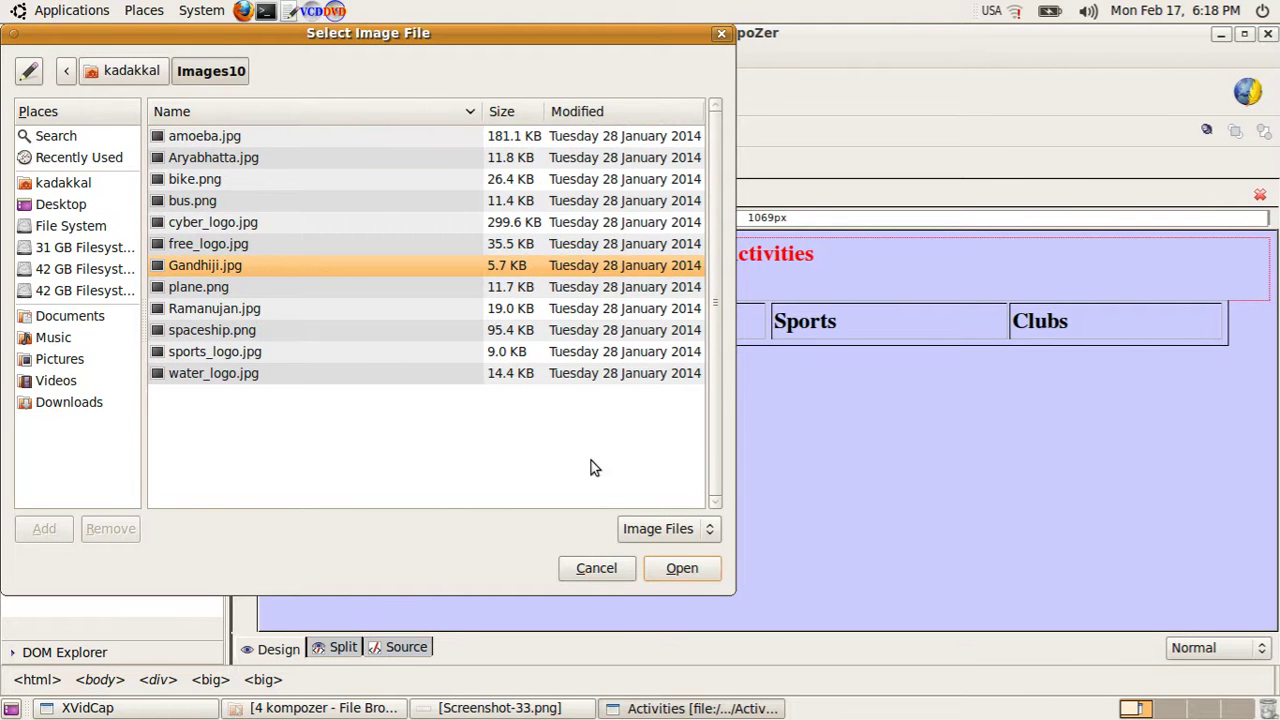
pyautogui.click(680, 567)
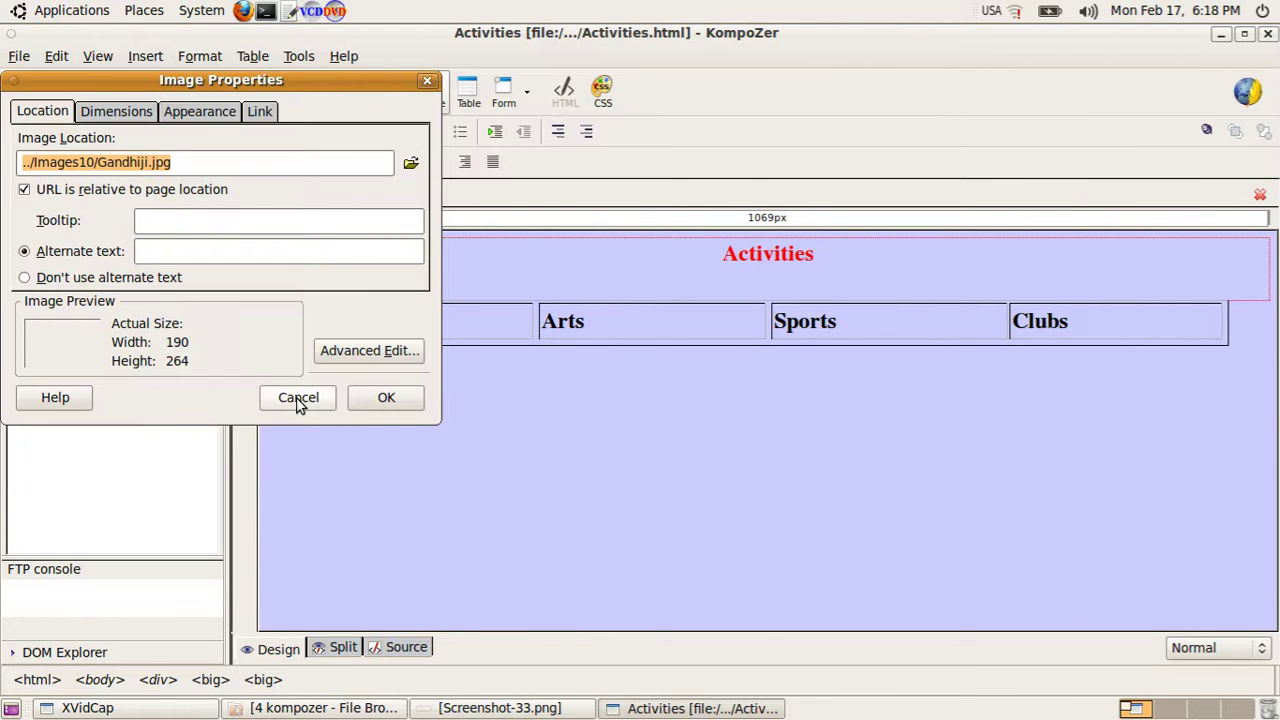
pyautogui.click(67, 278)
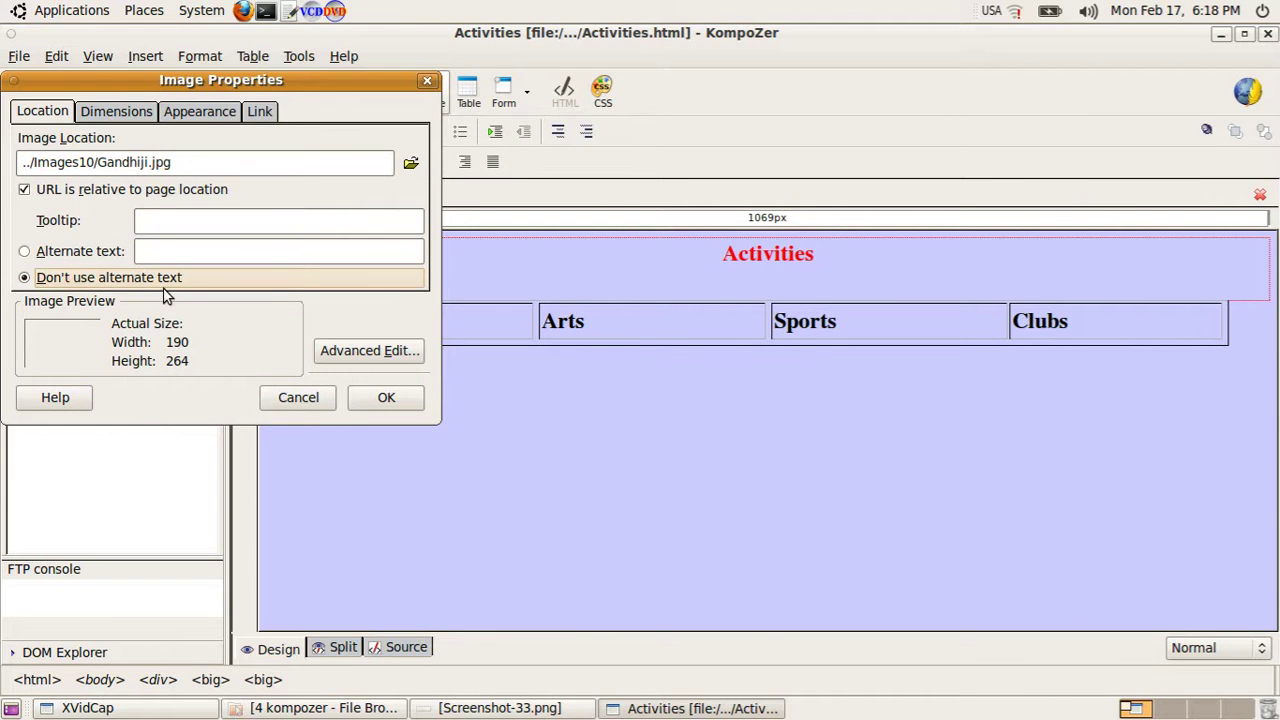
pyautogui.click(389, 400)
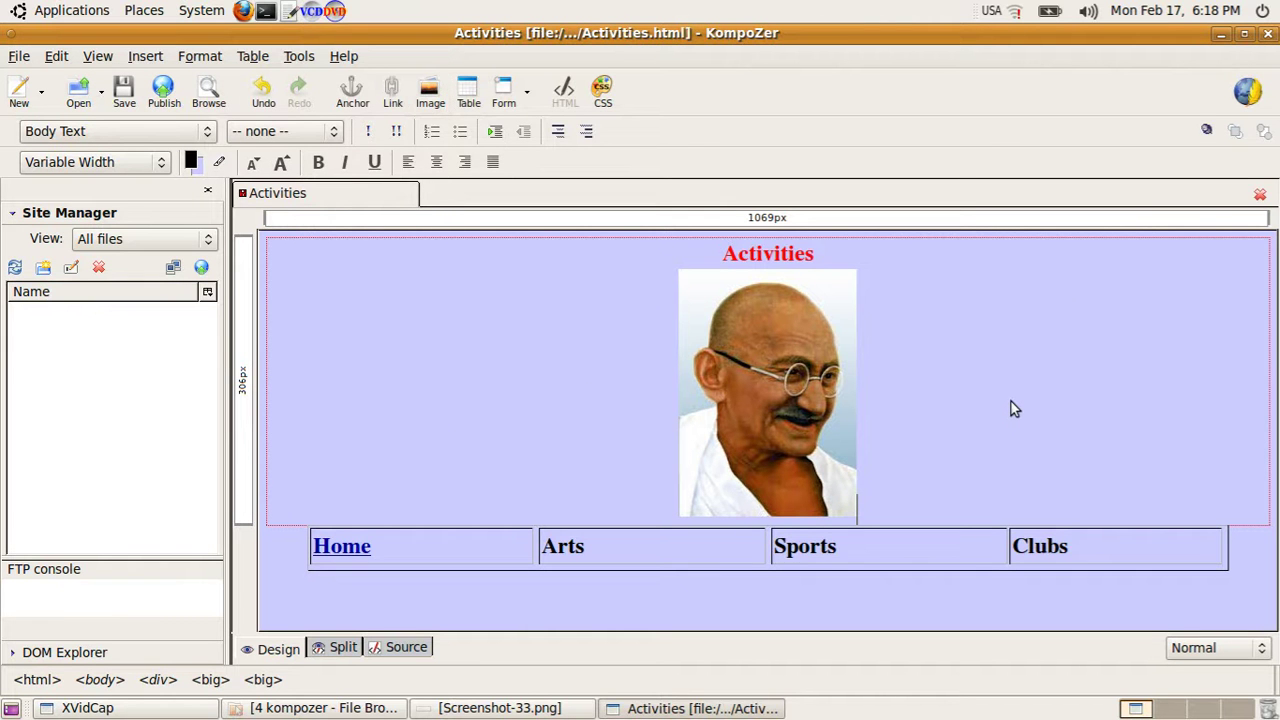
# - Set the table's border, cell spacing and cell padding all to 0 pixels
pyautogui.click(1086, 548)
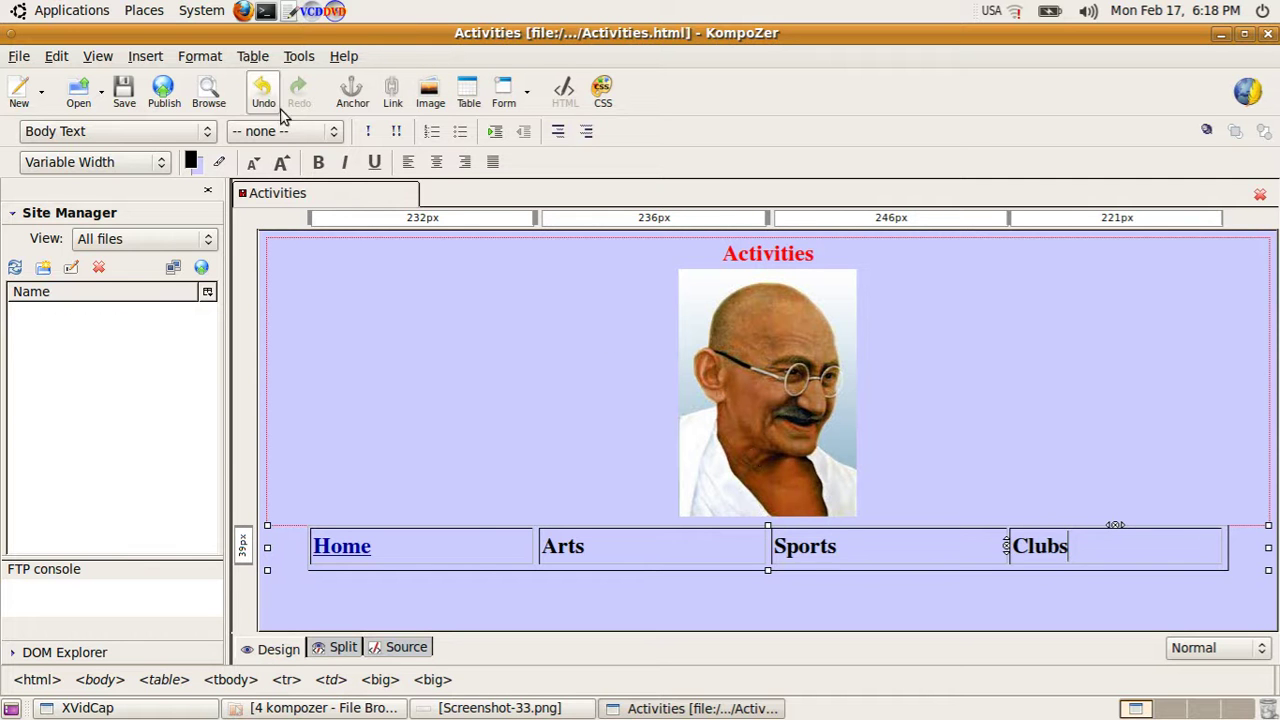
pyautogui.click(200, 56)
pyautogui.moveTo(253, 56)
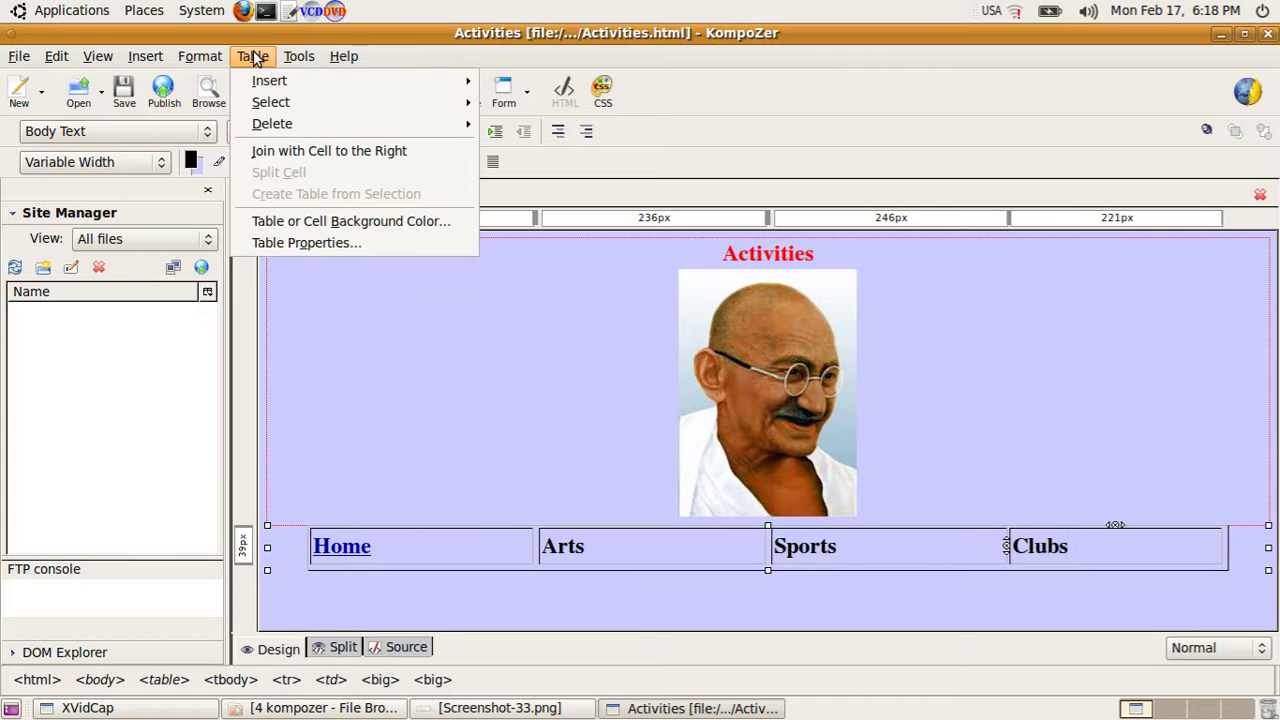
pyautogui.click(329, 243)
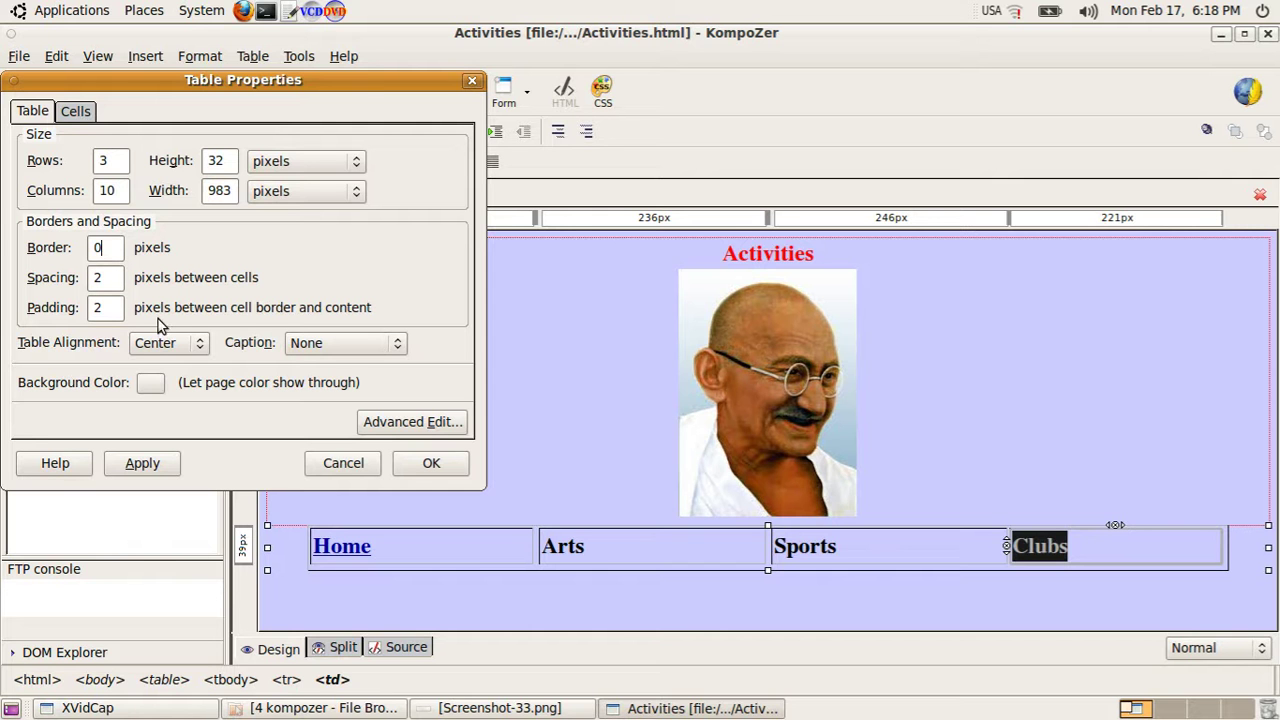
pyautogui.press('BackSpace')
pyautogui.write('0')
pyautogui.click(95, 279)
pyautogui.click(99, 307)
pyautogui.press('Delete')
pyautogui.write('0')
pyautogui.click(430, 464)
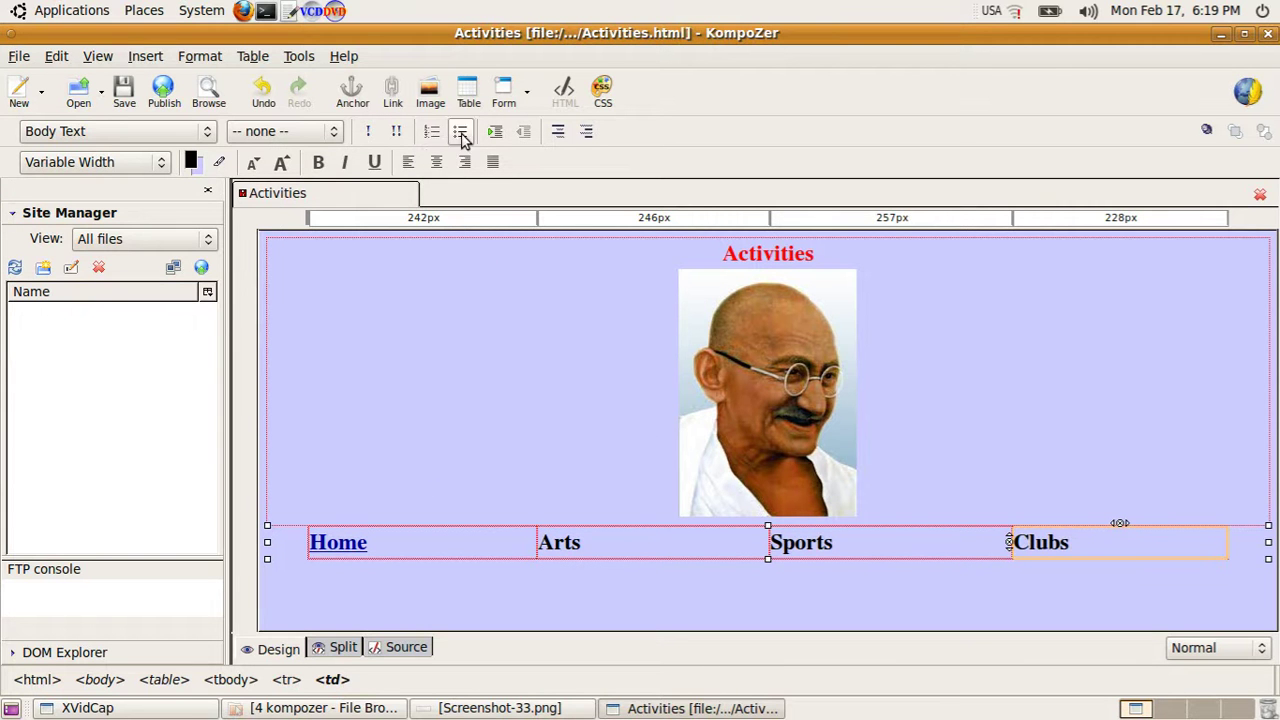
# - Center the text in the Clubs and Sports cells, and try to center the Home and Arts cells as well
pyautogui.click(436, 163)
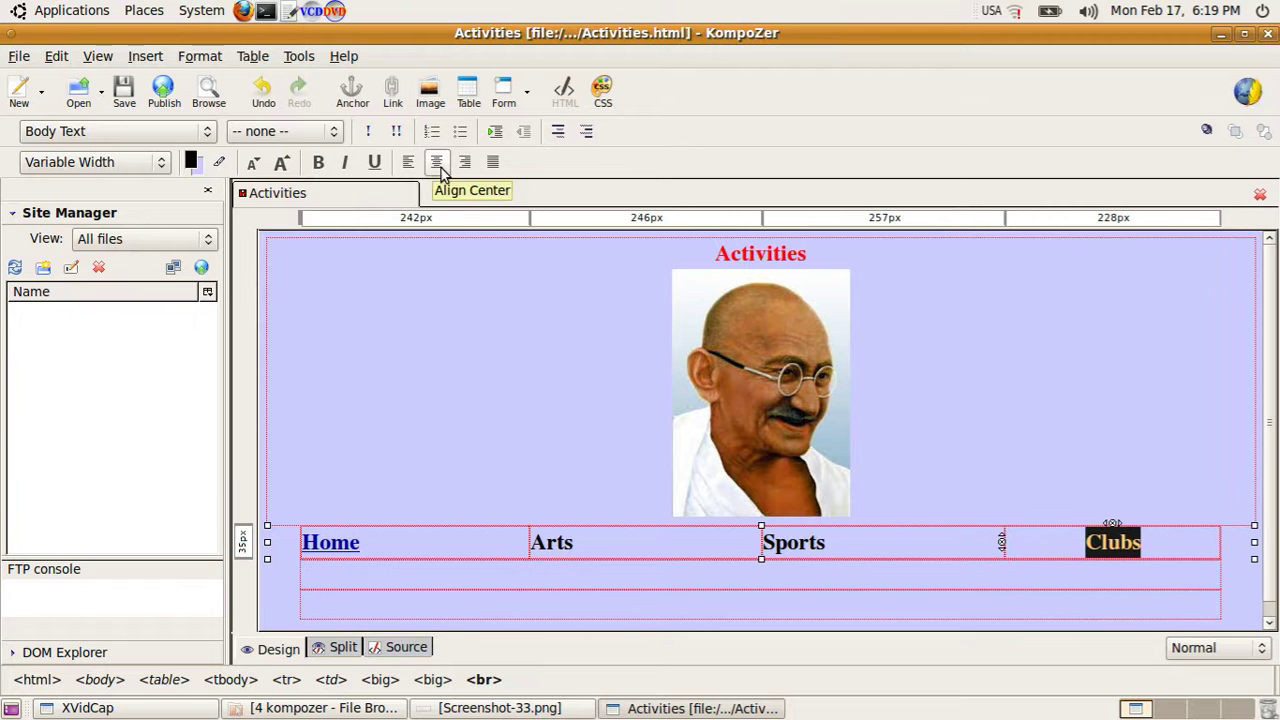
pyautogui.click(885, 555)
pyautogui.moveTo(885, 555); pyautogui.dragTo(330, 548)
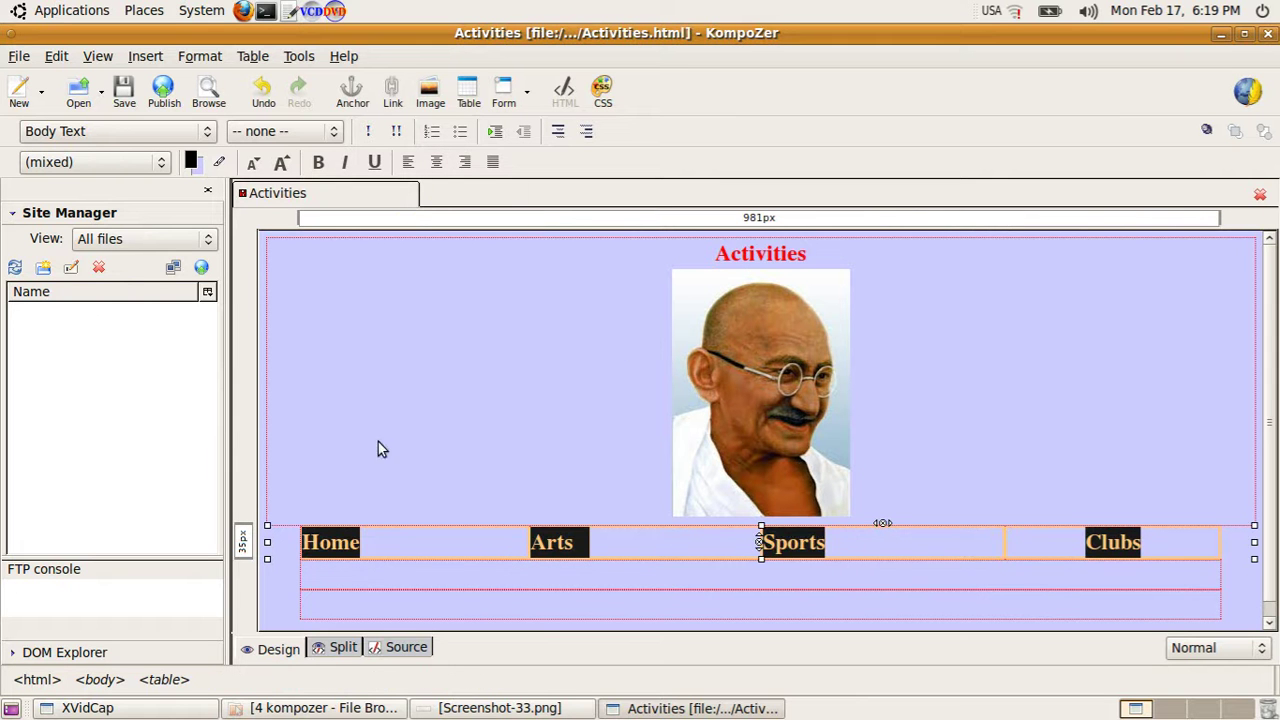
pyautogui.click(437, 163)
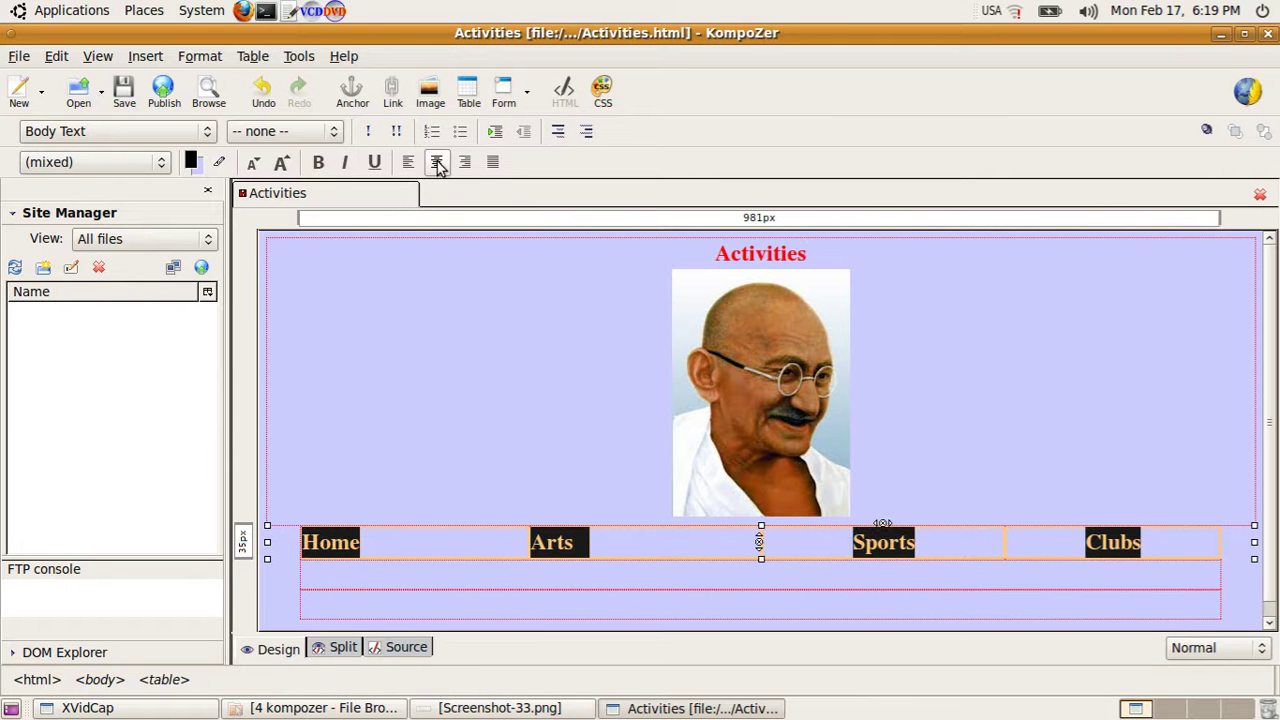
pyautogui.click(424, 164)
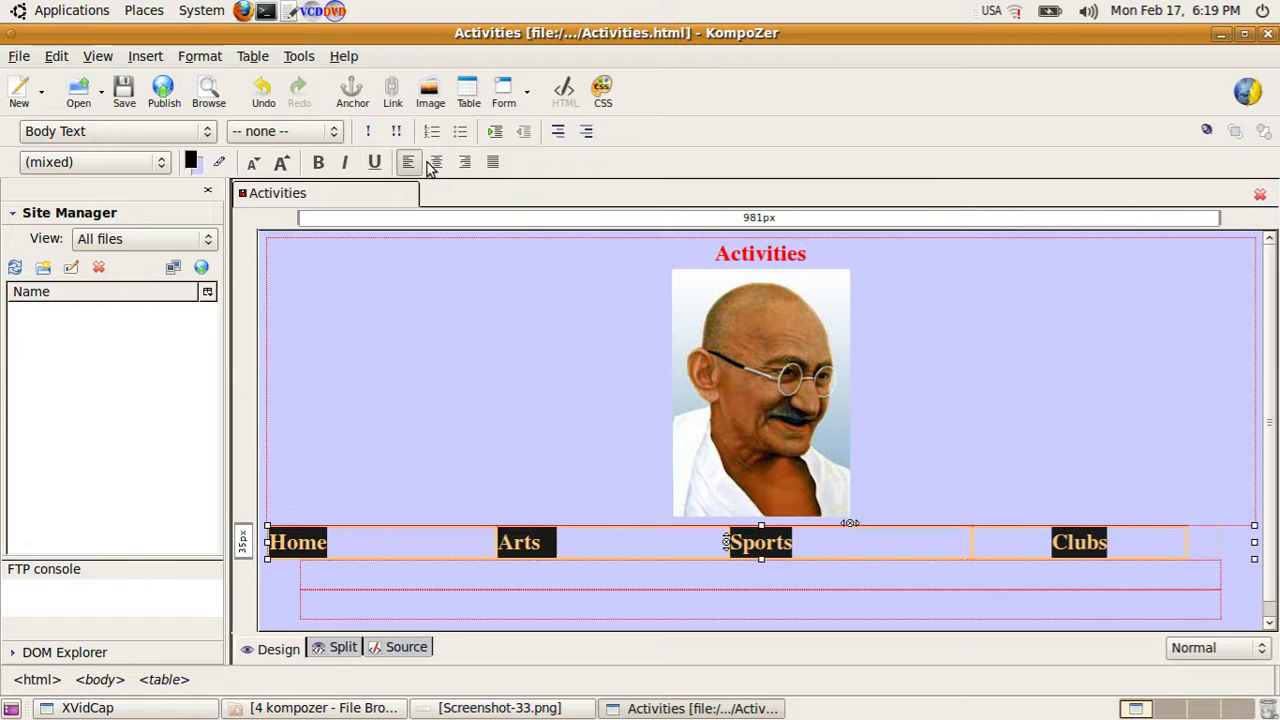
pyautogui.click(437, 162)
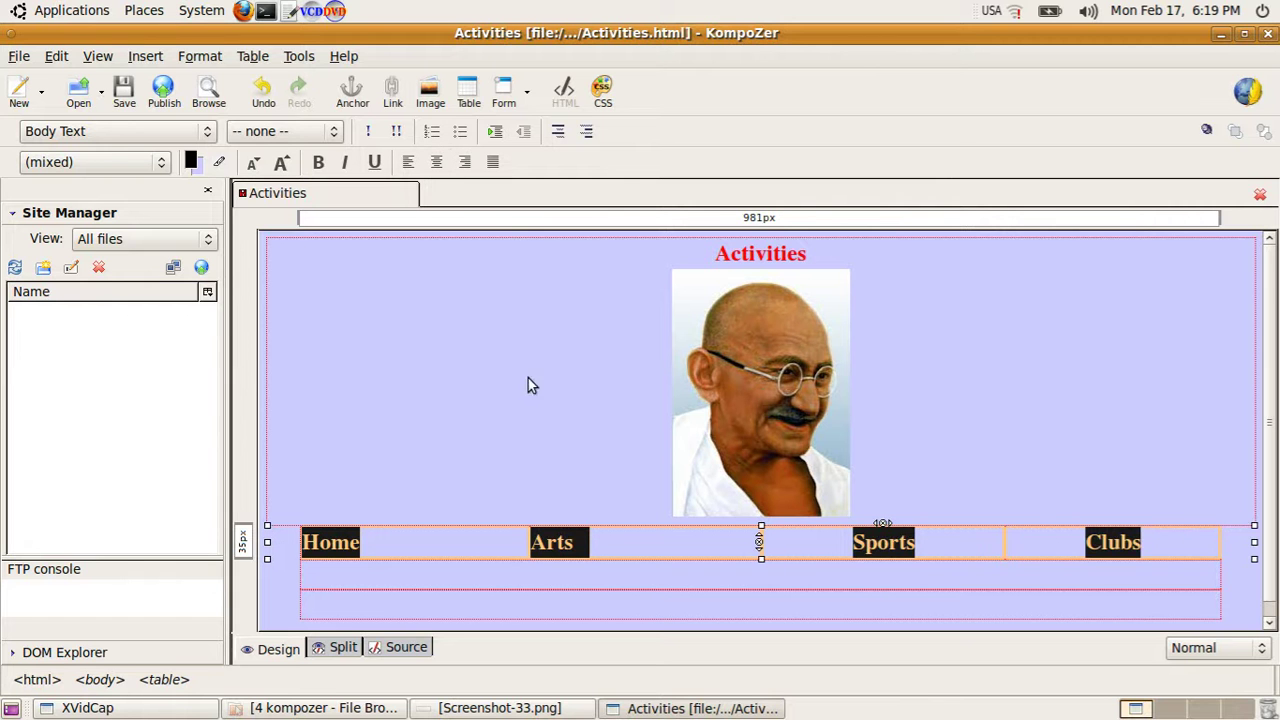
pyautogui.click(637, 551)
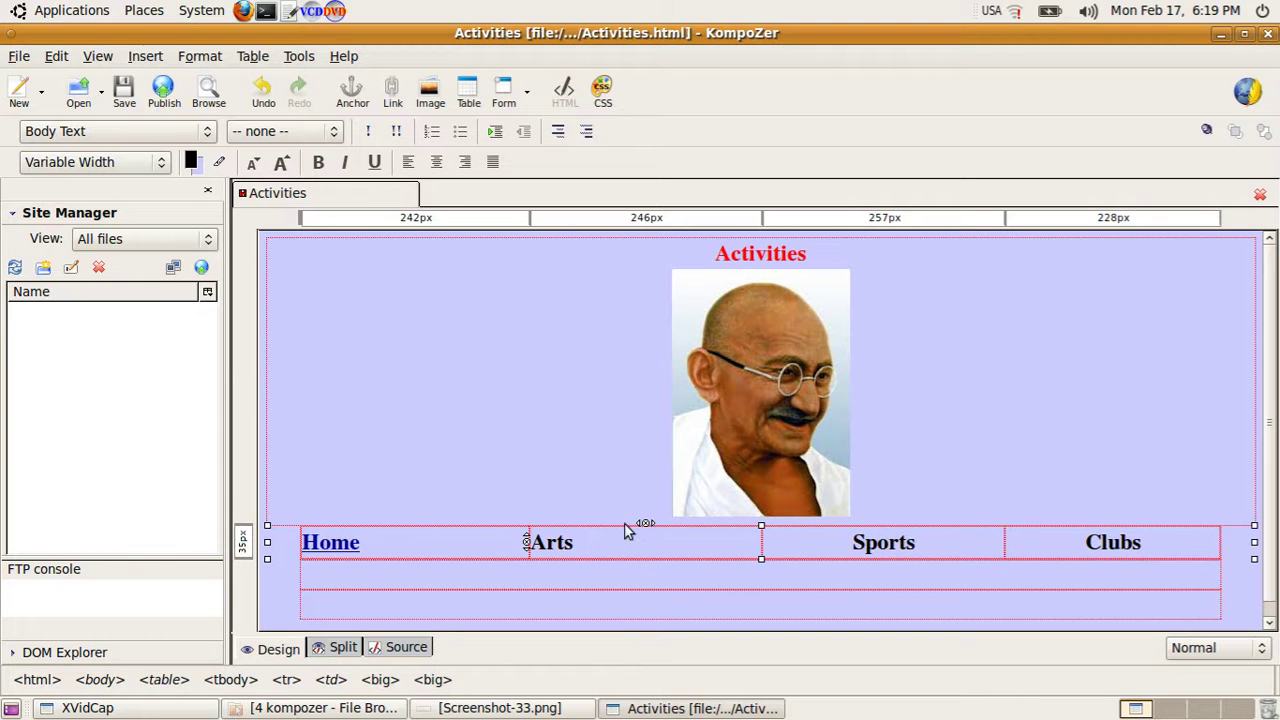
pyautogui.click(610, 546)
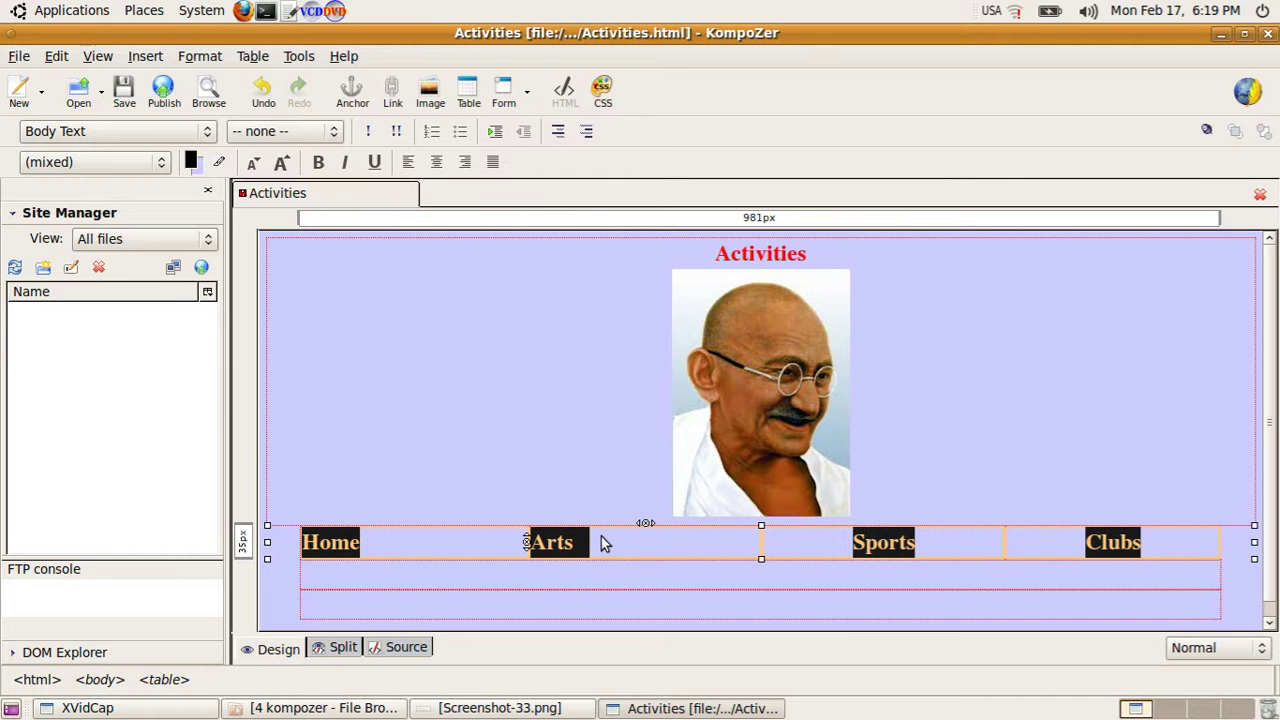
# - Close the Activities page in KompoZer without saving its changes
pyautogui.click(678, 708)
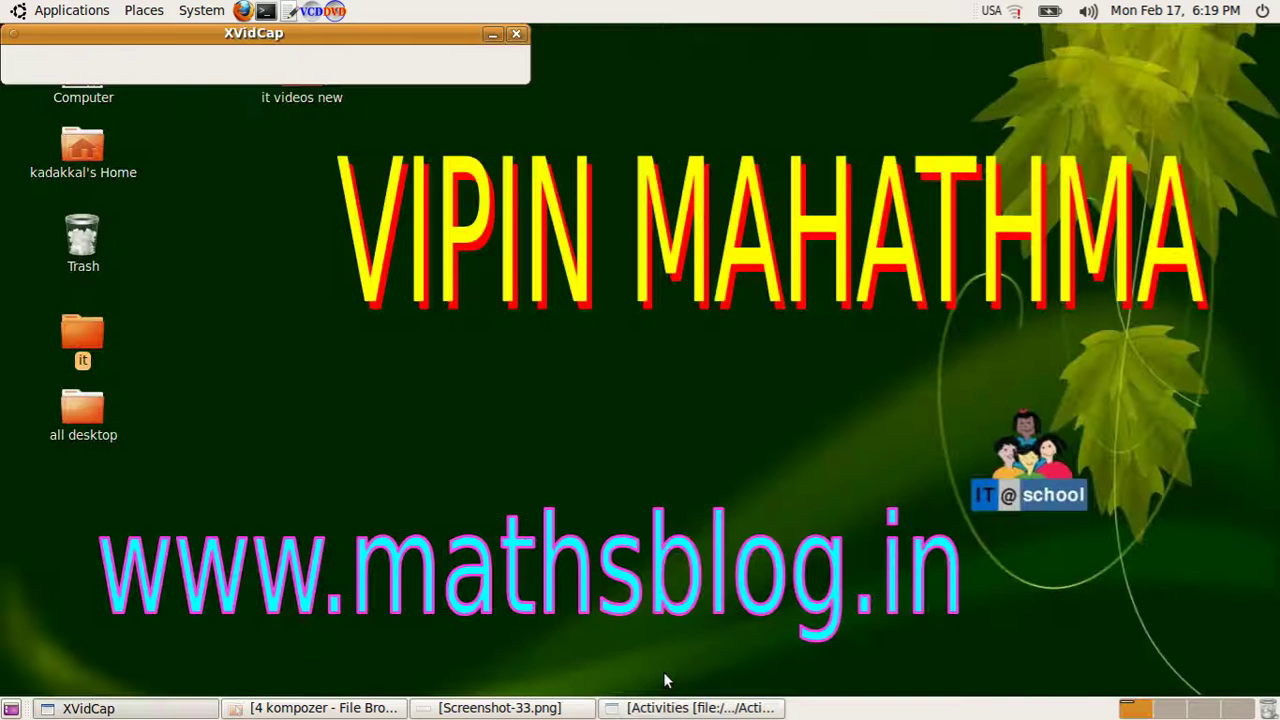
pyautogui.click(678, 708)
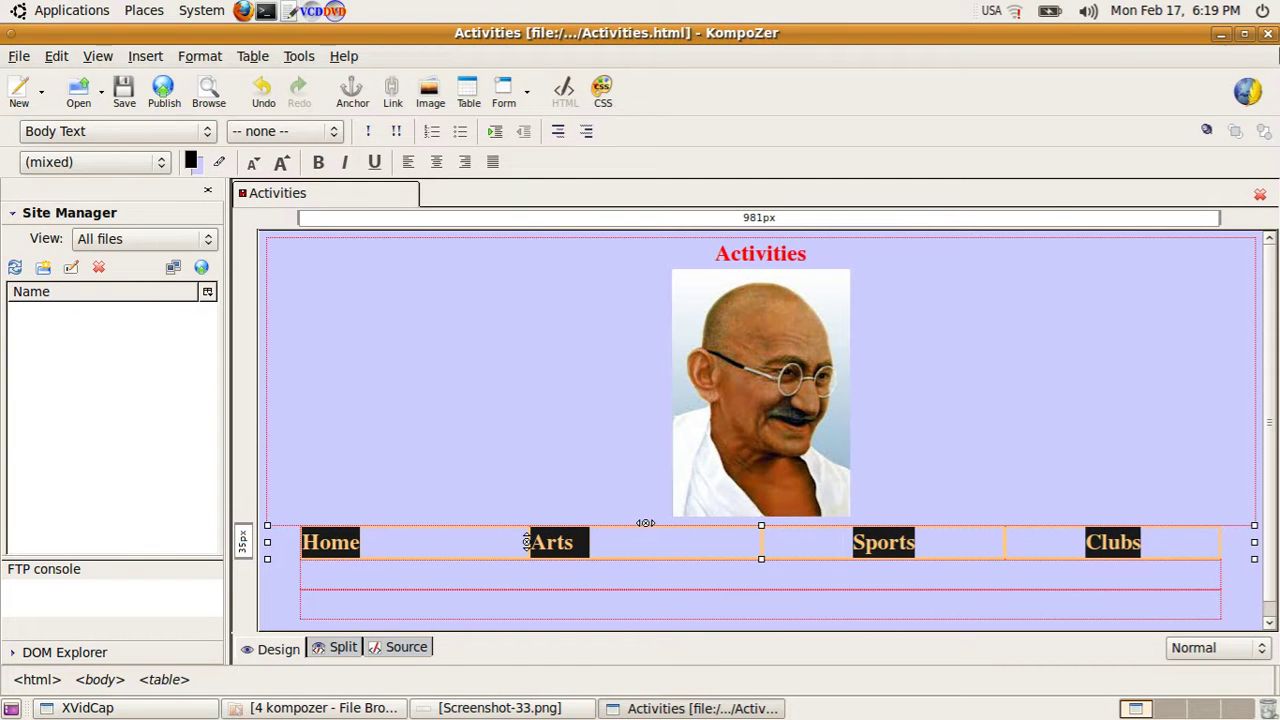
pyautogui.click(1270, 36)
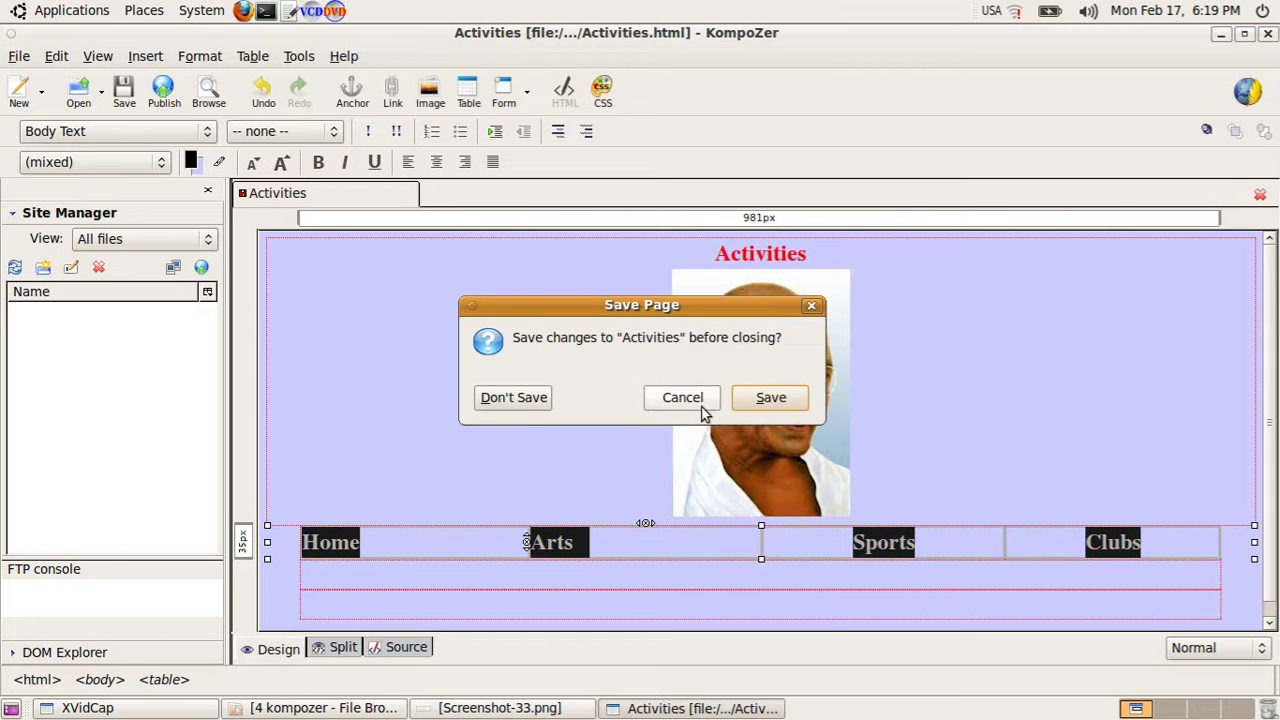
pyautogui.click(517, 400)
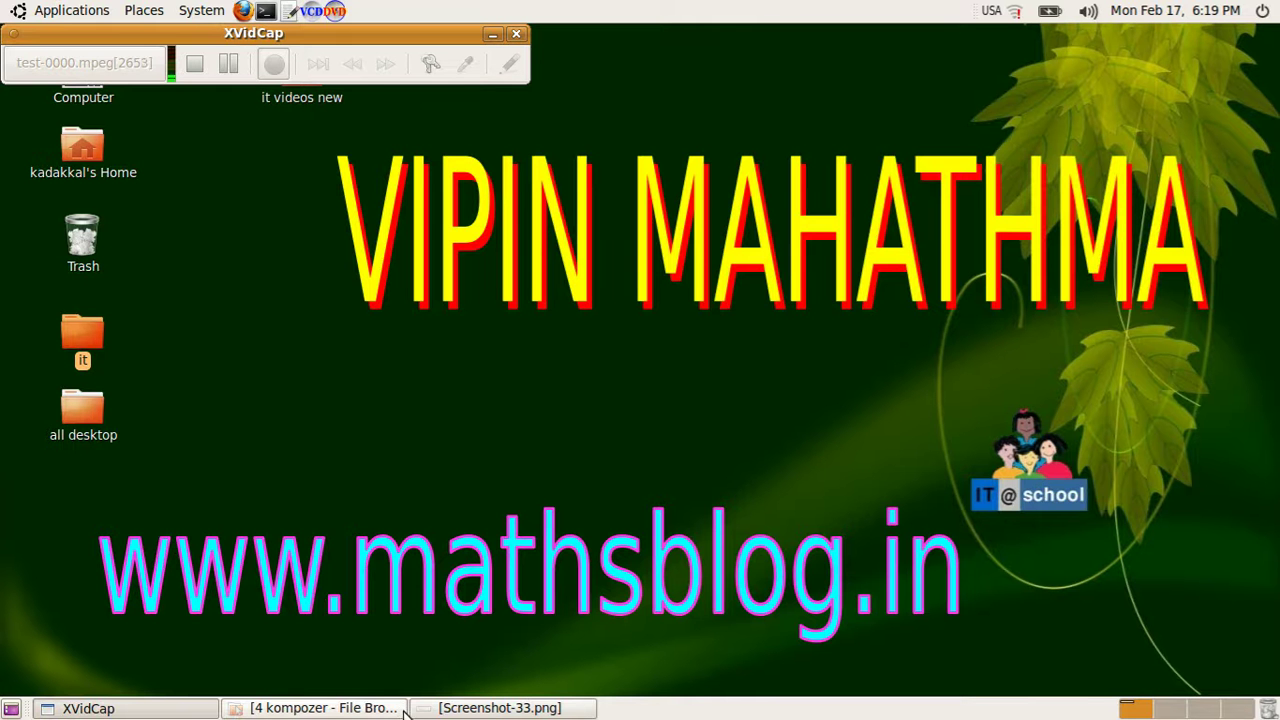
# - Switch to the image viewer and read the next exercise, Screenshot-62.png, enlarged
pyautogui.click(470, 708)
pyautogui.click(124, 88)
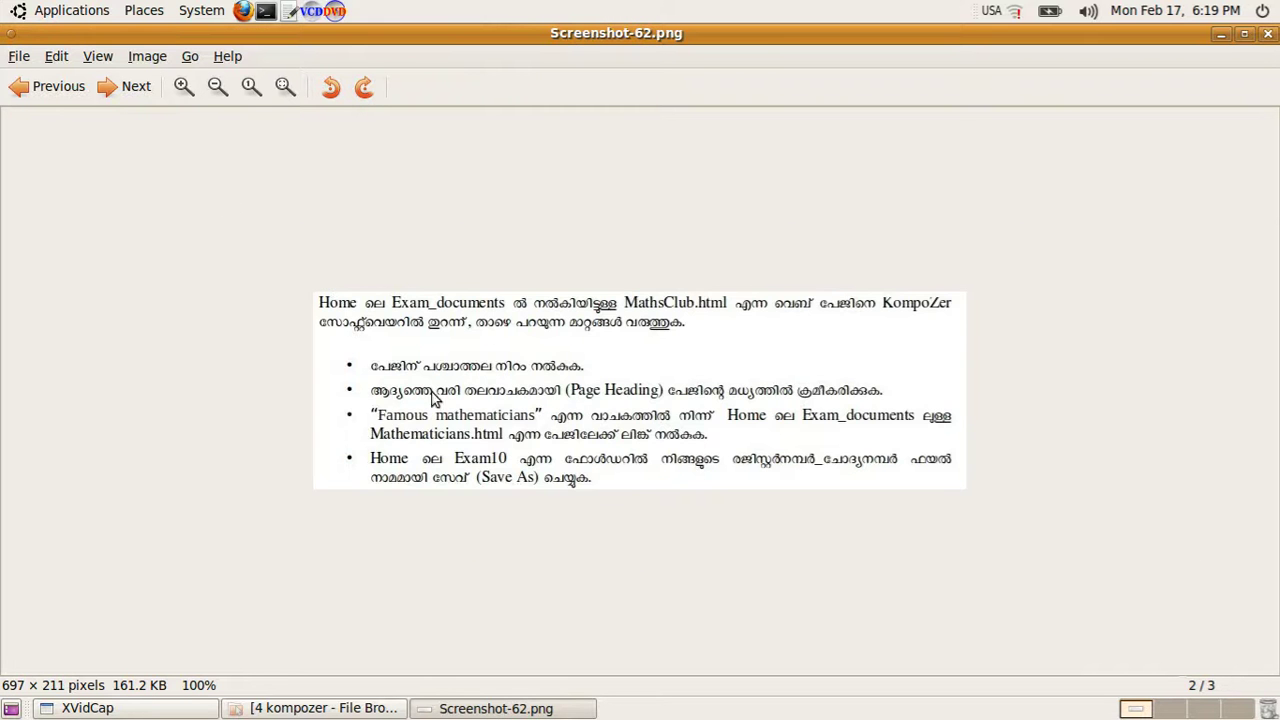
pyautogui.scroll(13, 483, 418)
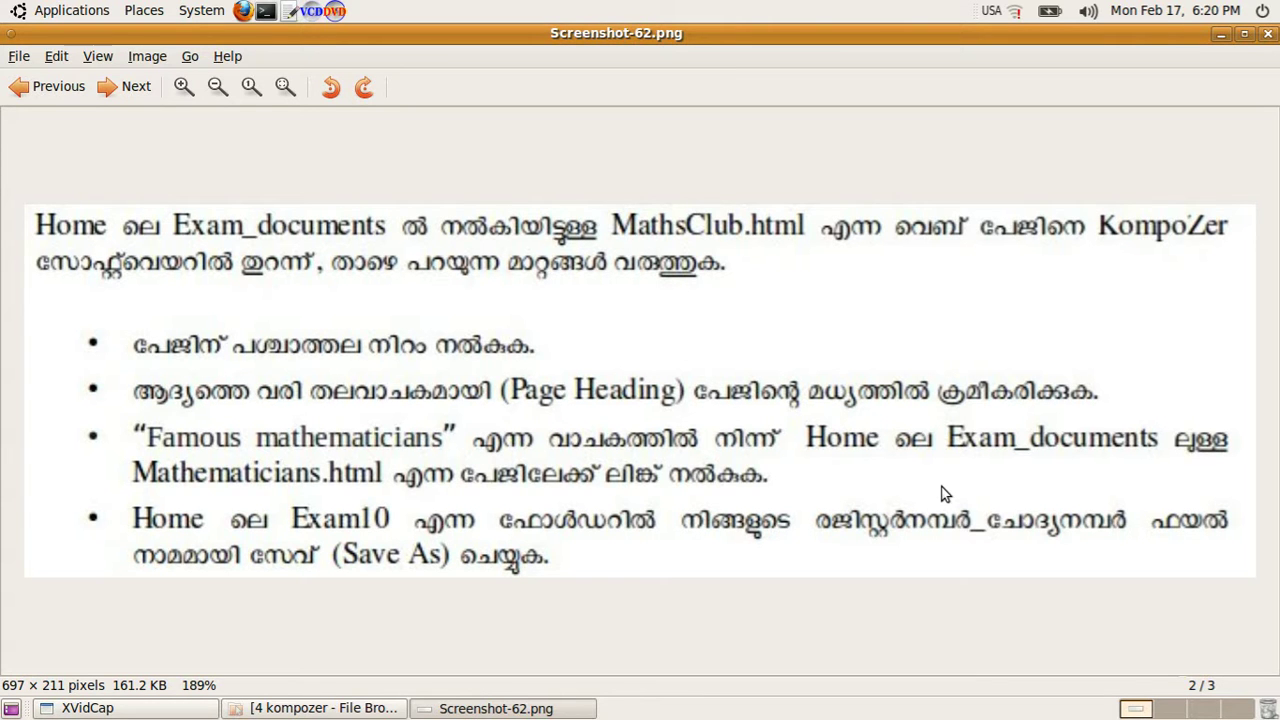
# - Launch KompoZer and open MathsClub.html from the Exam_documents folder
pyautogui.click(1220, 34)
pyautogui.click(78, 5)
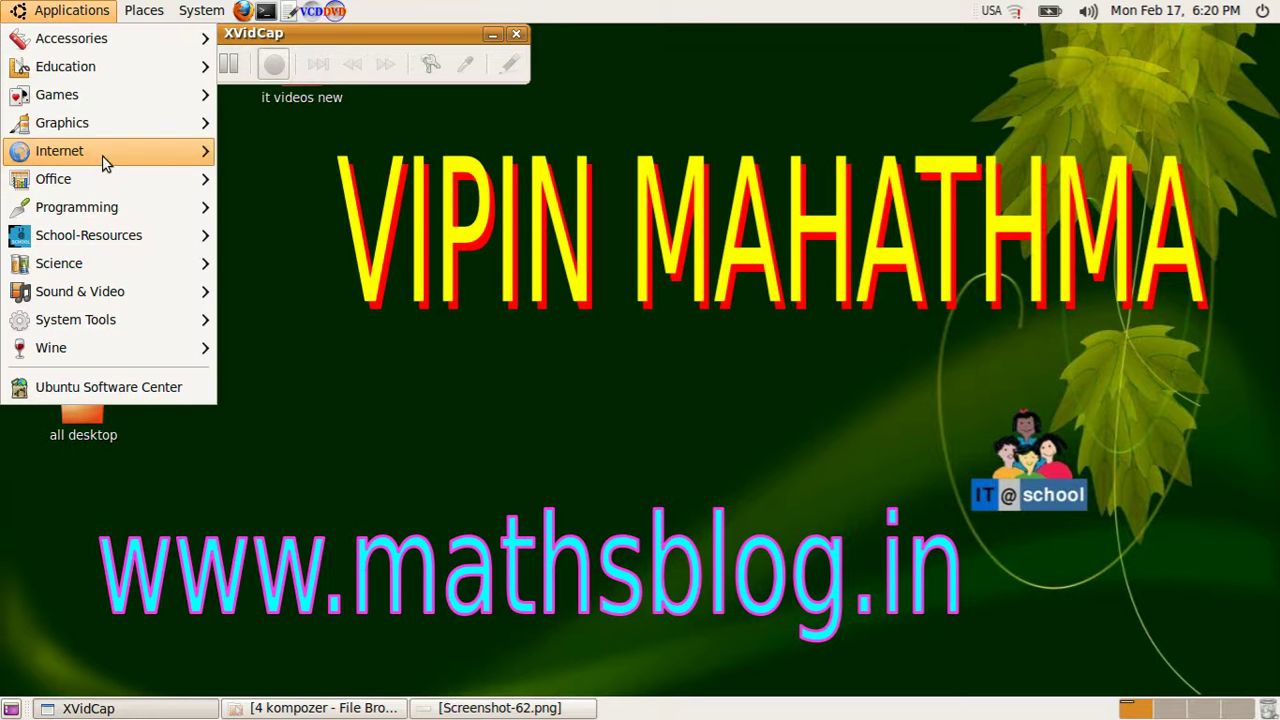
pyautogui.moveTo(102, 155)
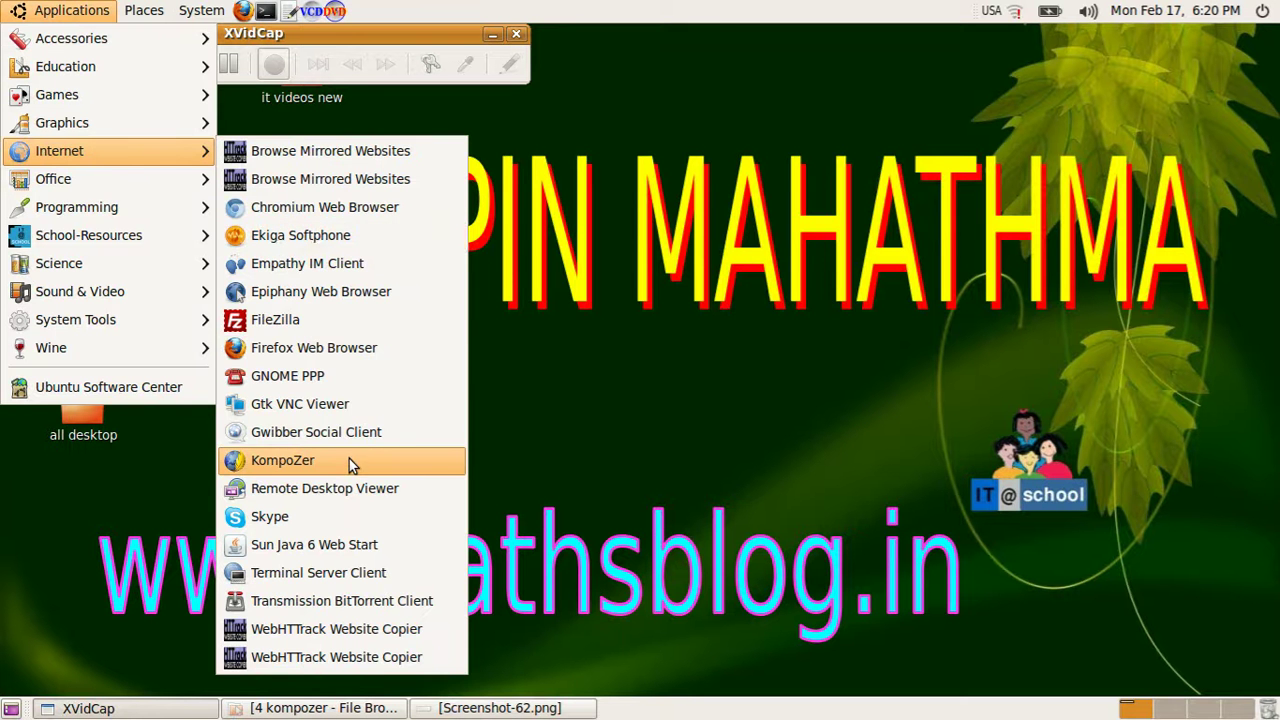
pyautogui.click(380, 461)
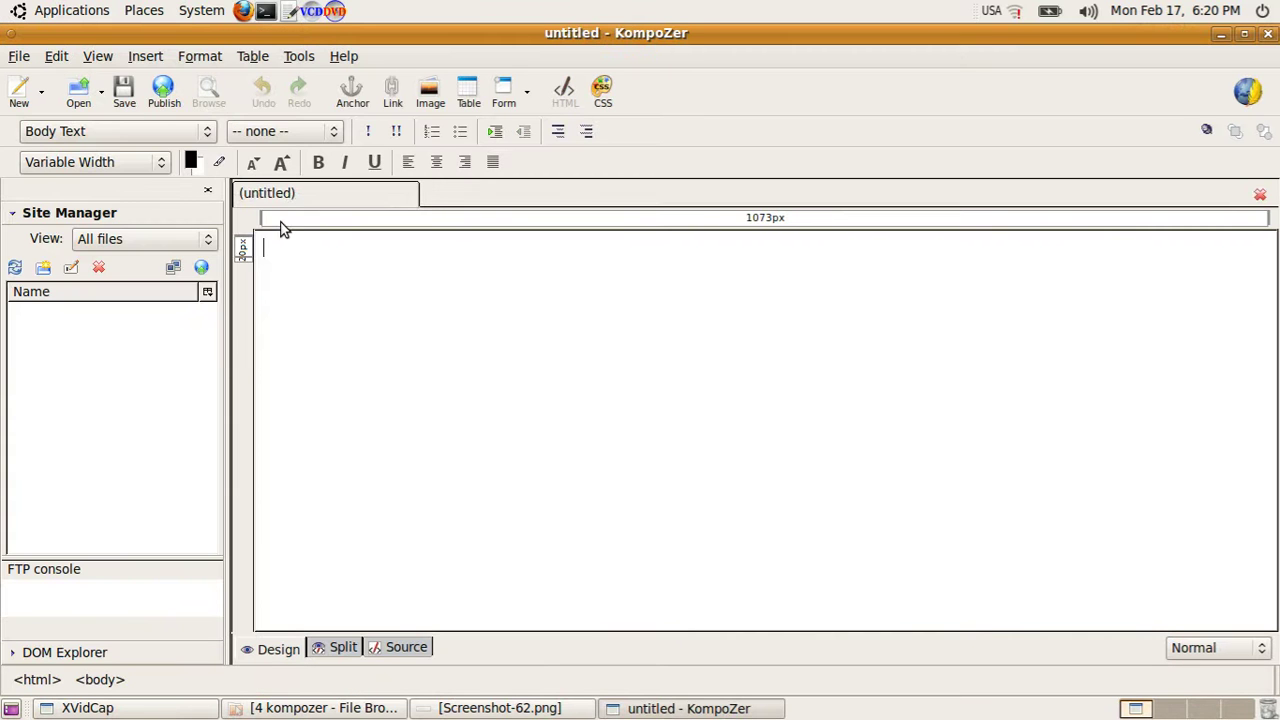
pyautogui.click(418, 81)
pyautogui.click(19, 56)
pyautogui.click(83, 112)
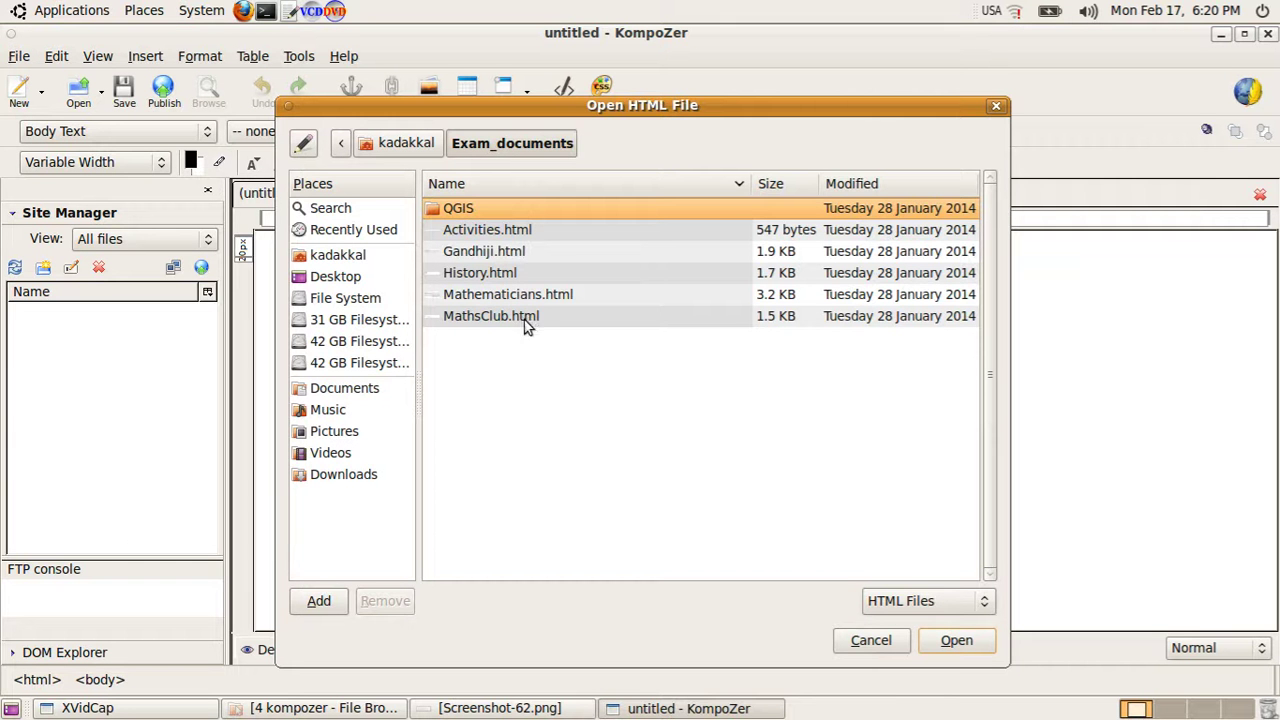
pyautogui.click(530, 318)
pyautogui.click(957, 641)
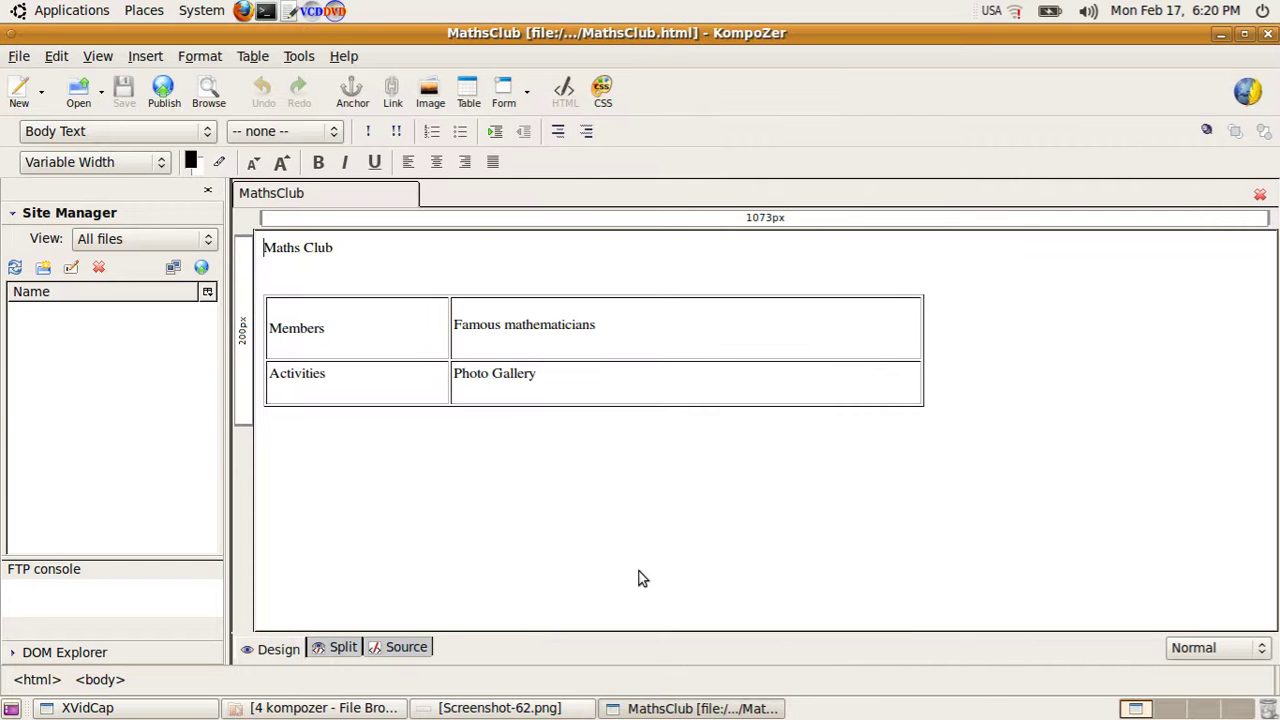
# - Check the exercise instructions, and set a custom light pink background colour for the MathsClub page
pyautogui.click(543, 710)
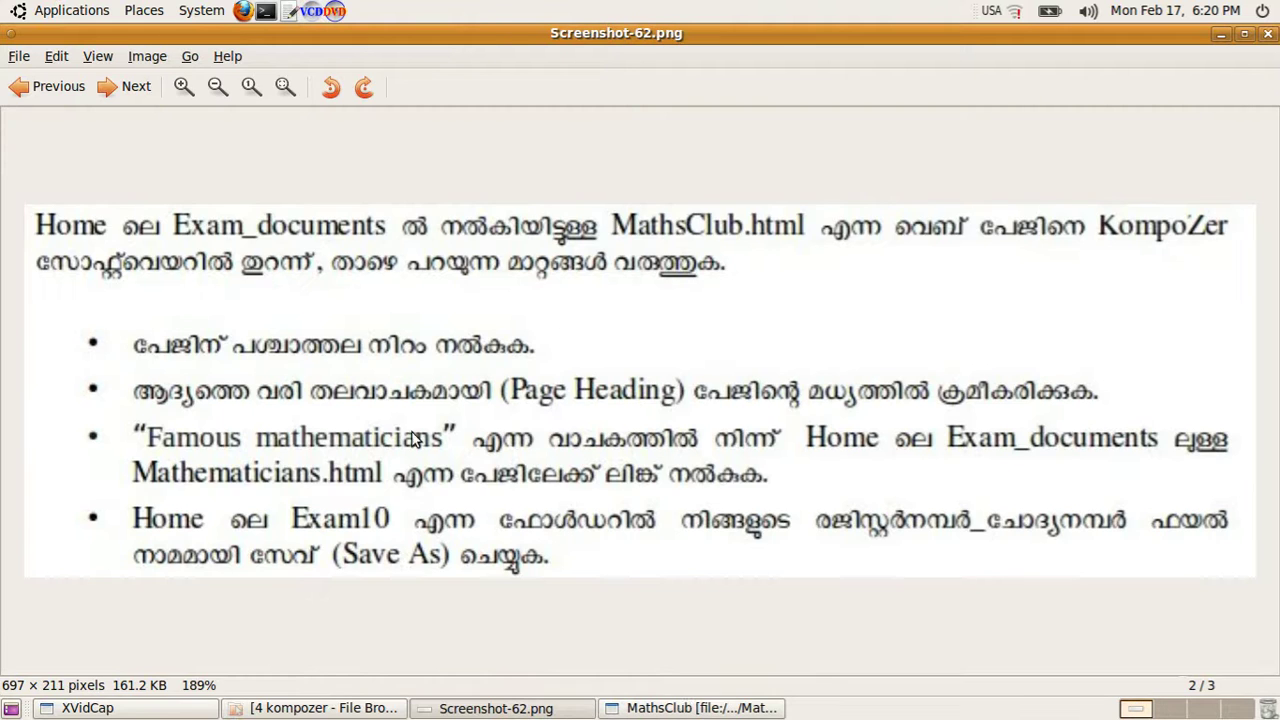
pyautogui.click(690, 708)
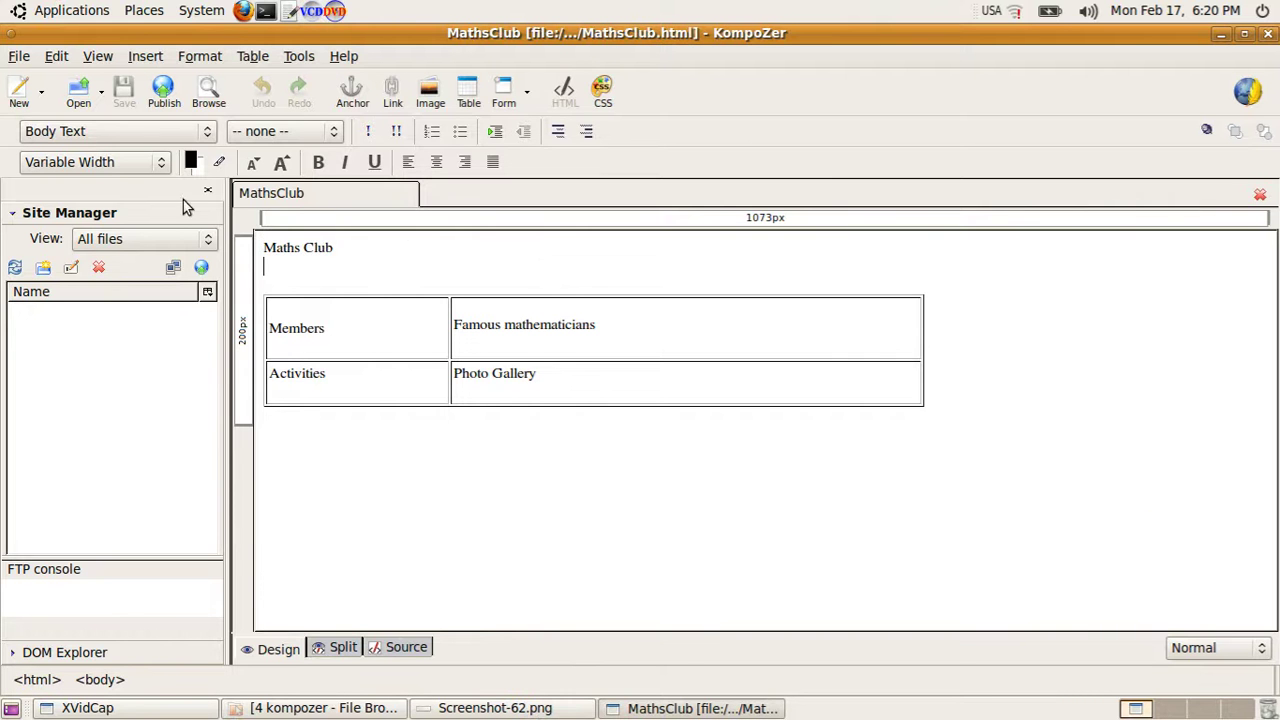
pyautogui.click(200, 56)
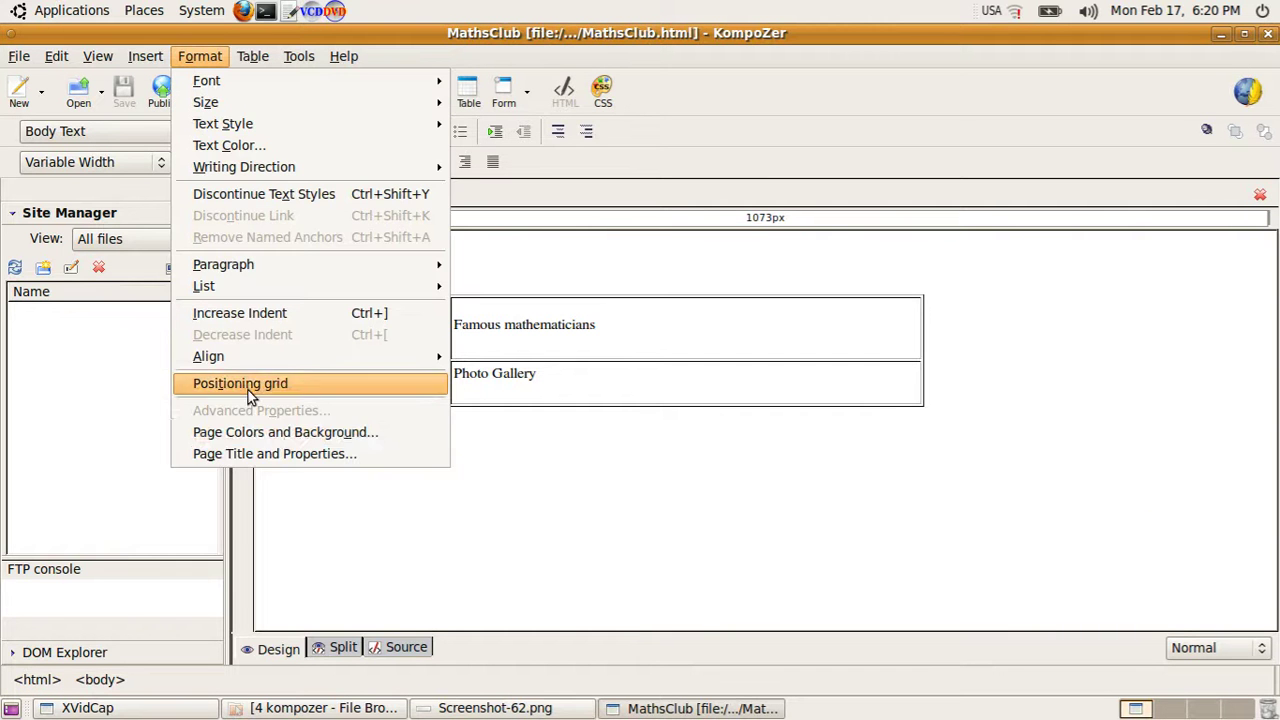
pyautogui.click(284, 432)
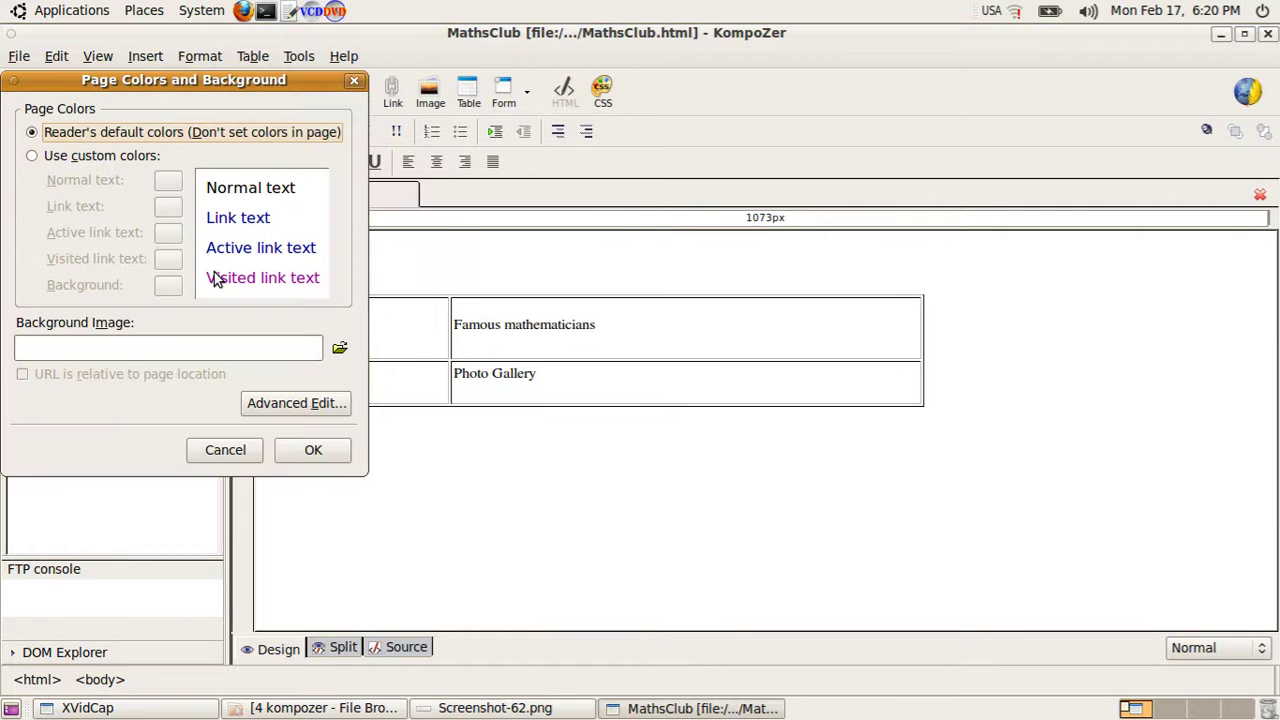
pyautogui.click(31, 156)
pyautogui.click(168, 287)
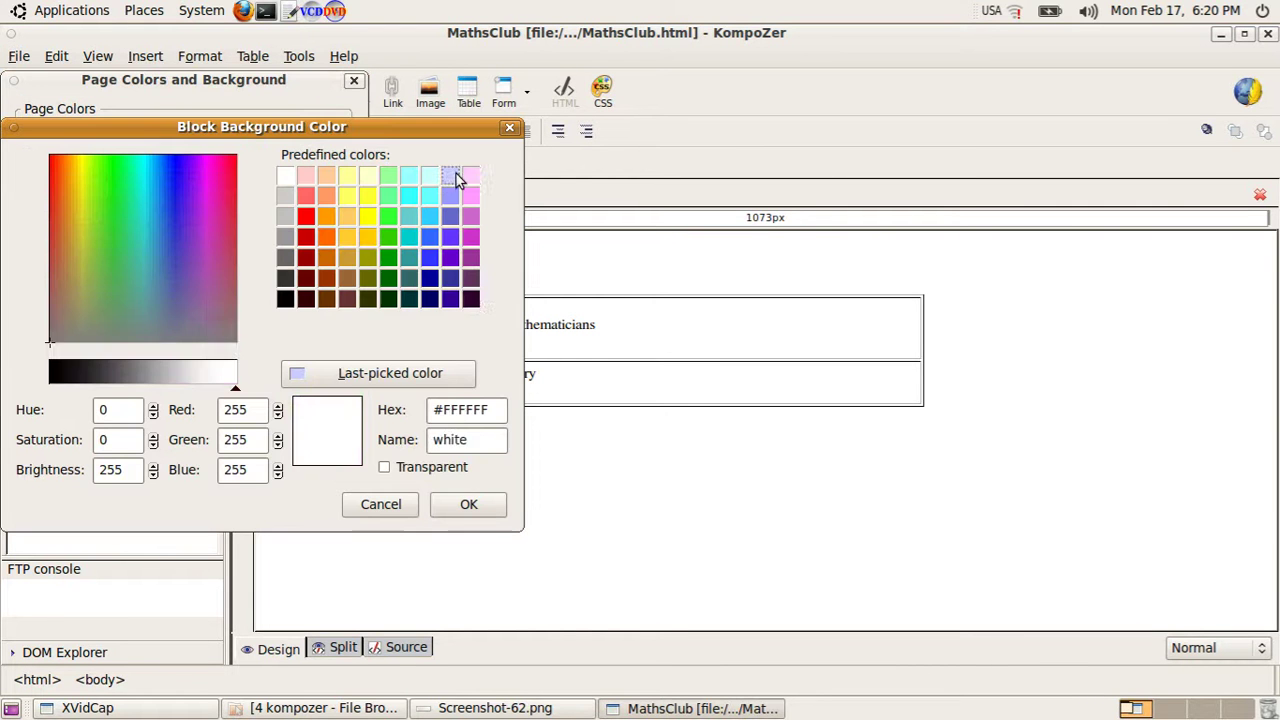
pyautogui.click(469, 178)
pyautogui.click(461, 509)
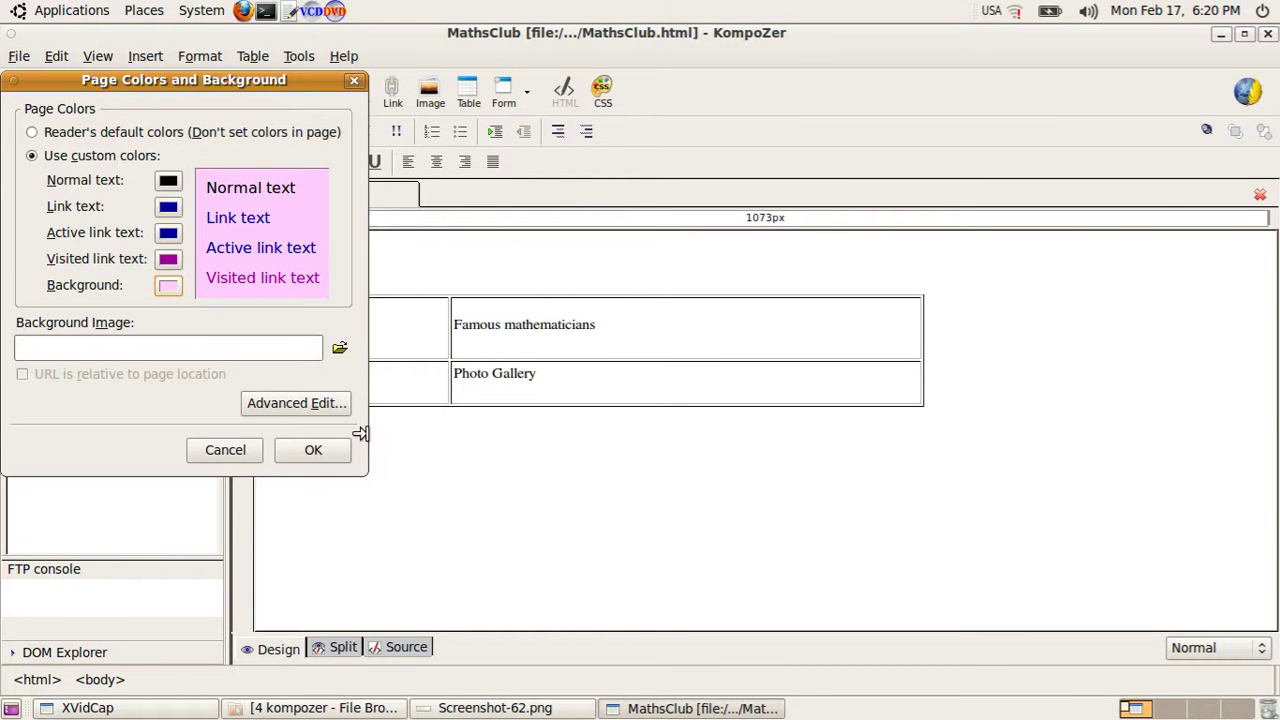
pyautogui.click(311, 450)
# - Format the Maths Club line as Heading 1 and center it on the page
pyautogui.click(470, 708)
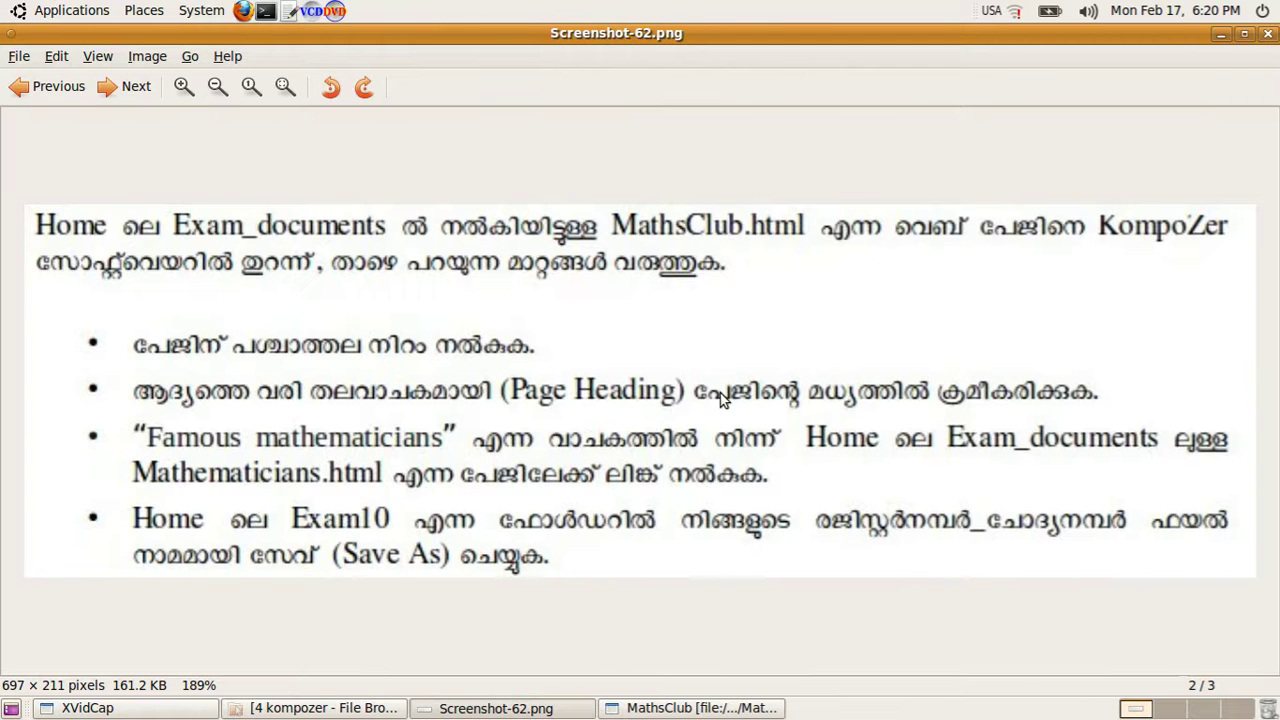
pyautogui.click(700, 708)
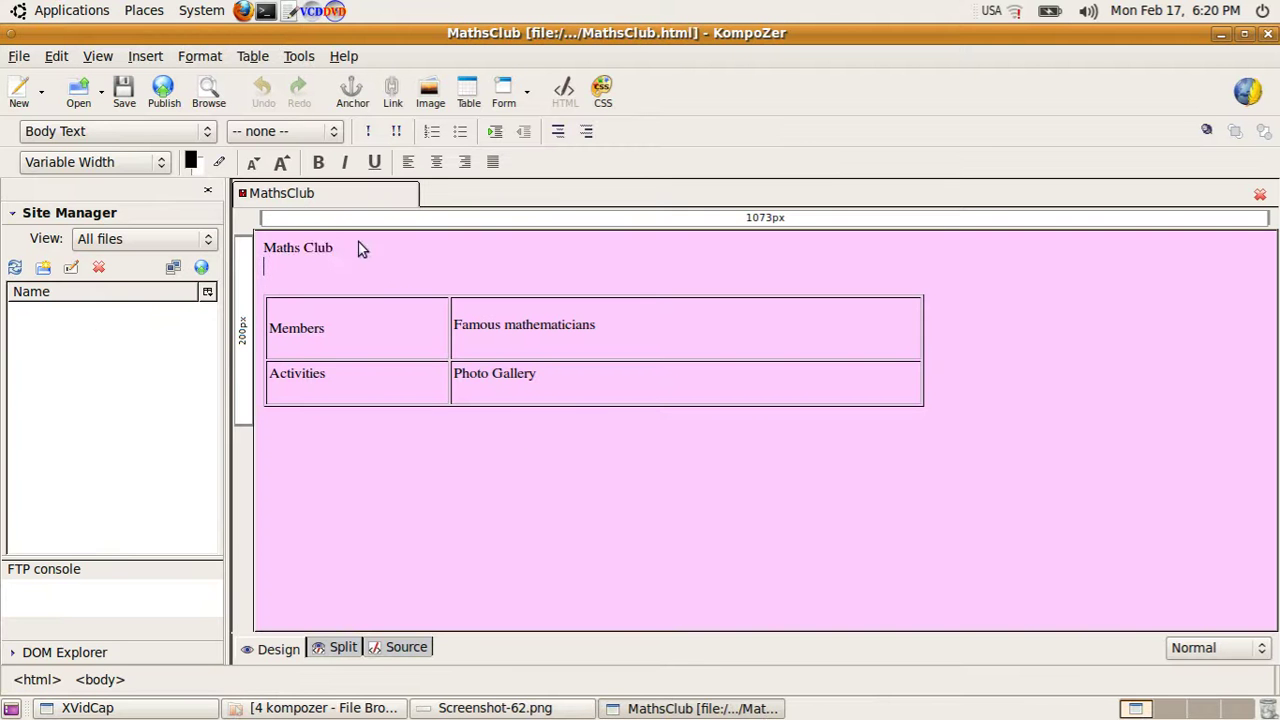
pyautogui.moveTo(362, 249); pyautogui.dragTo(250, 248)
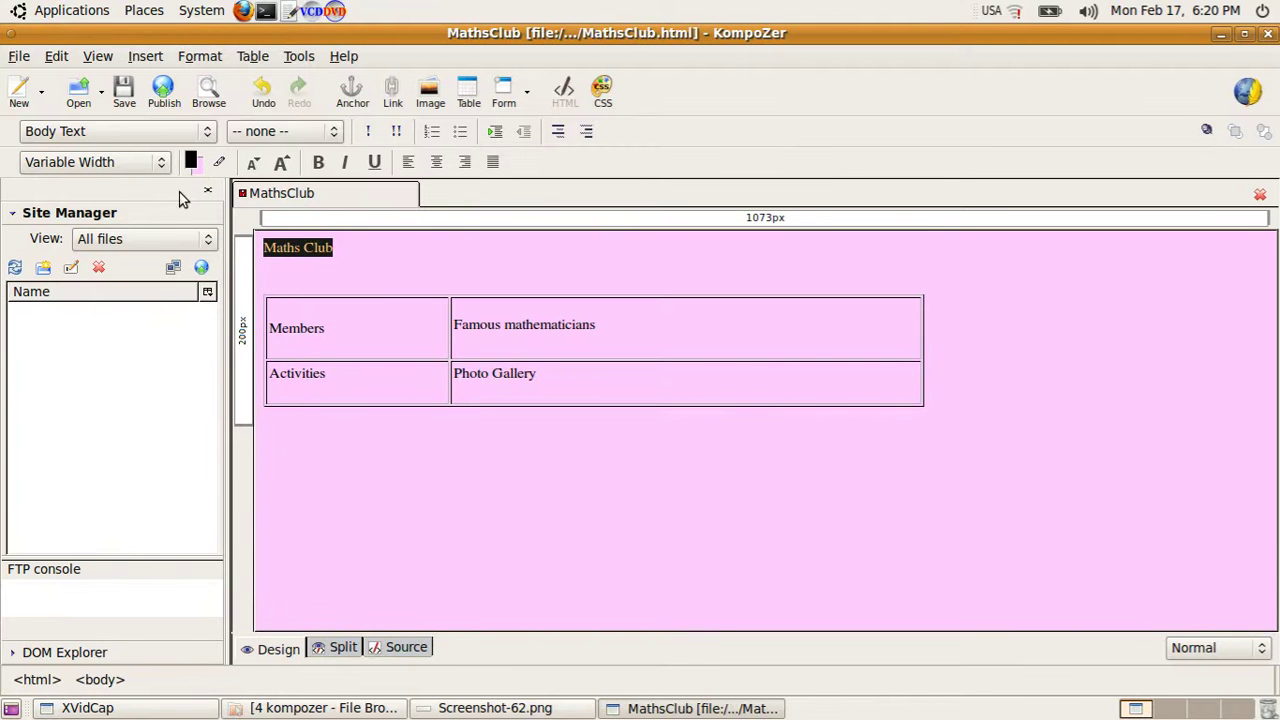
pyautogui.click(158, 132)
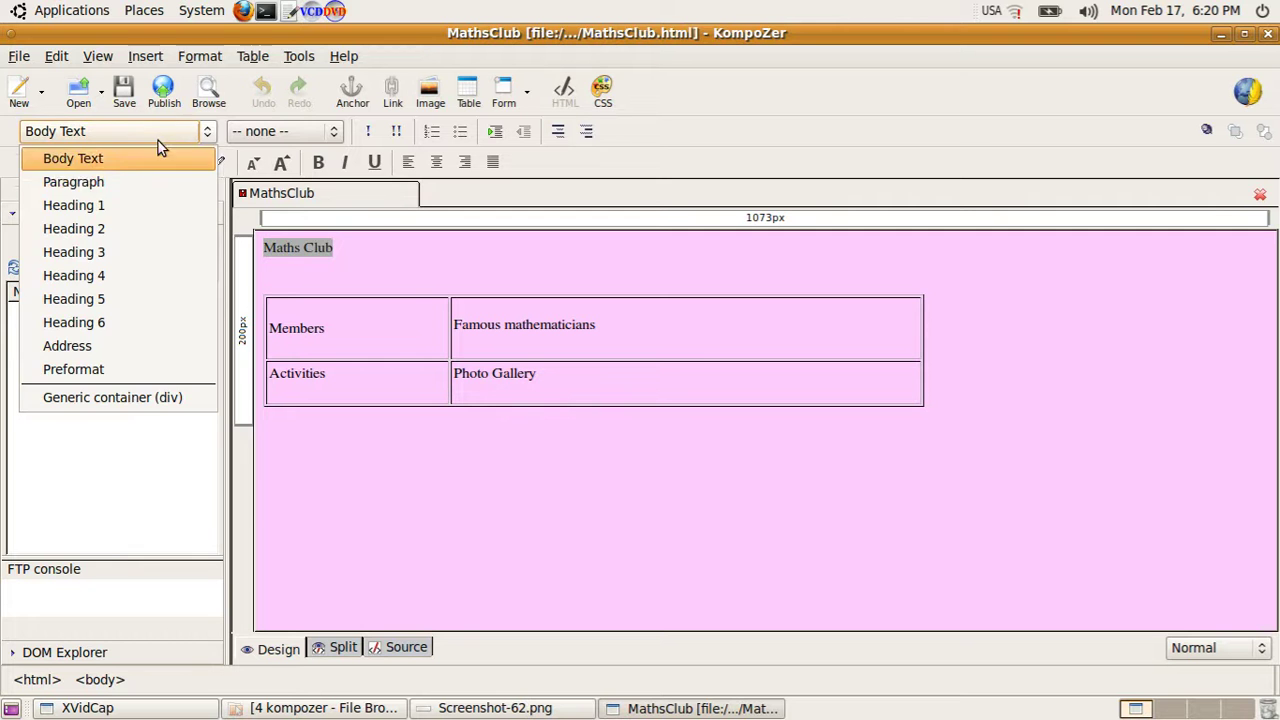
pyautogui.click(153, 196)
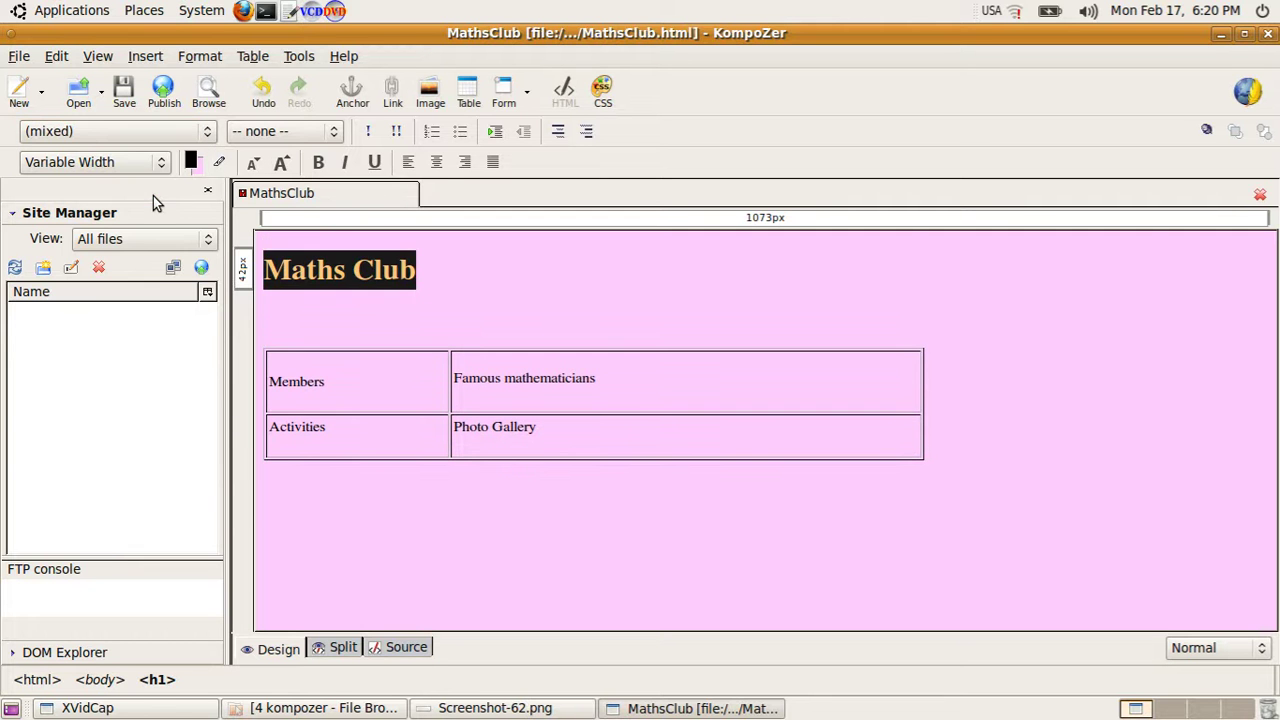
pyautogui.click(437, 163)
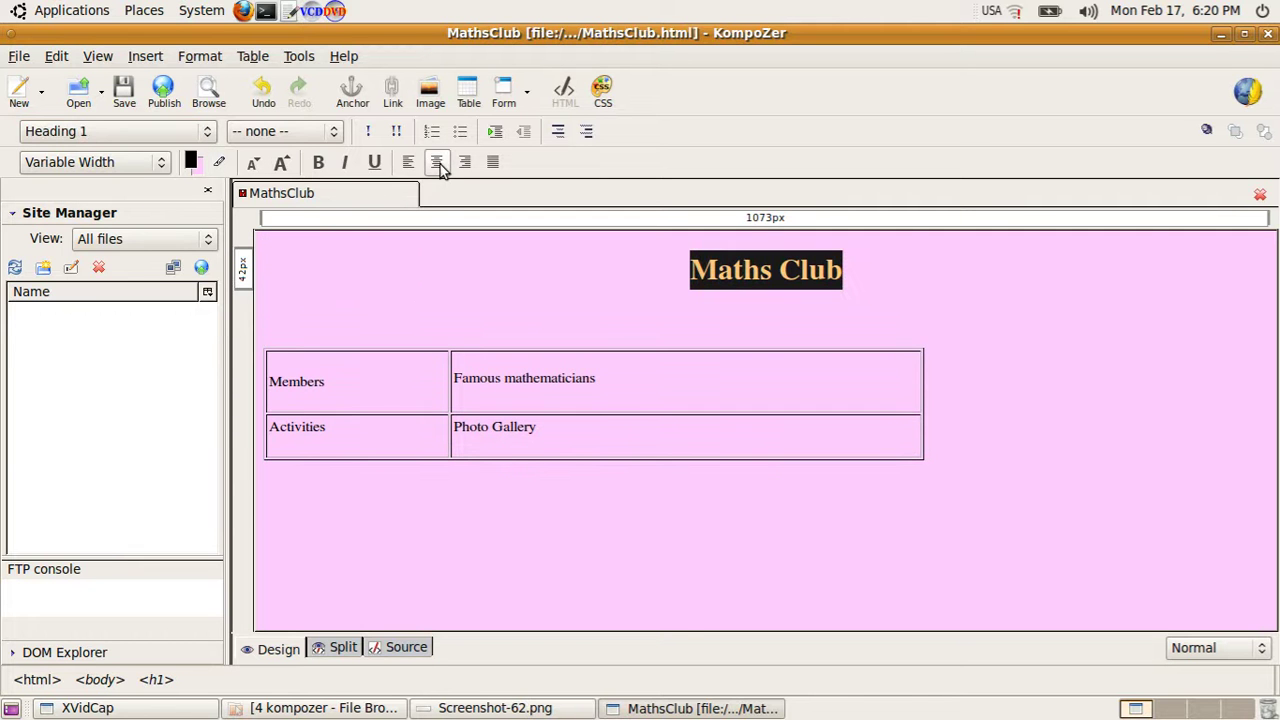
# - Link the Famous mathematicians text to Mathematicians.html from the Exam_documents folder, and delete the trailing blank space inside the link
pyautogui.click(494, 710)
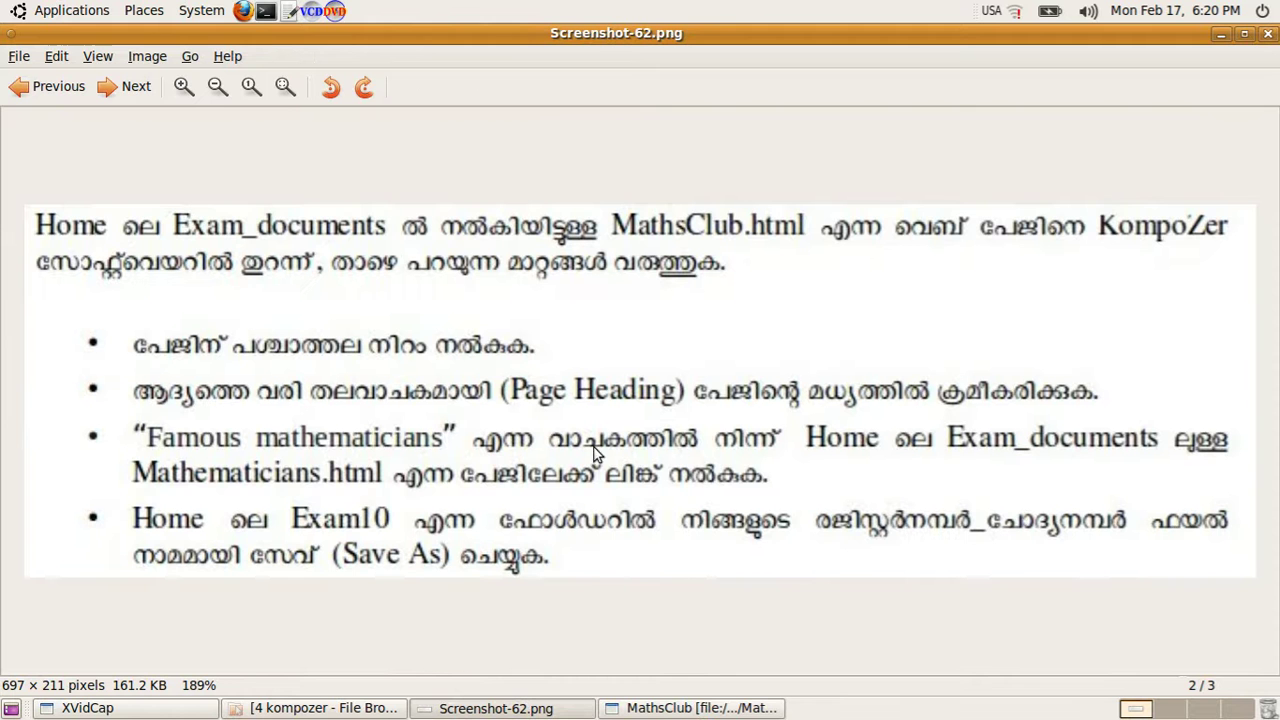
pyautogui.click(678, 707)
pyautogui.moveTo(630, 378); pyautogui.dragTo(505, 374)
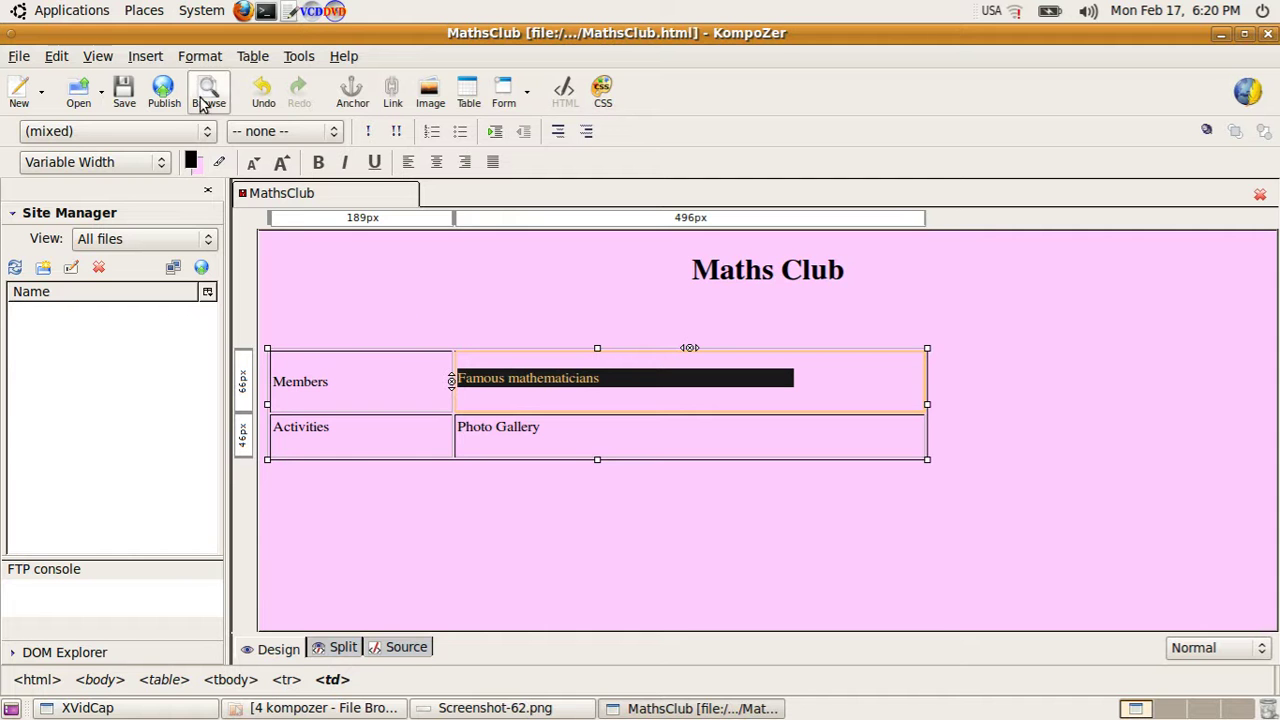
pyautogui.click(388, 95)
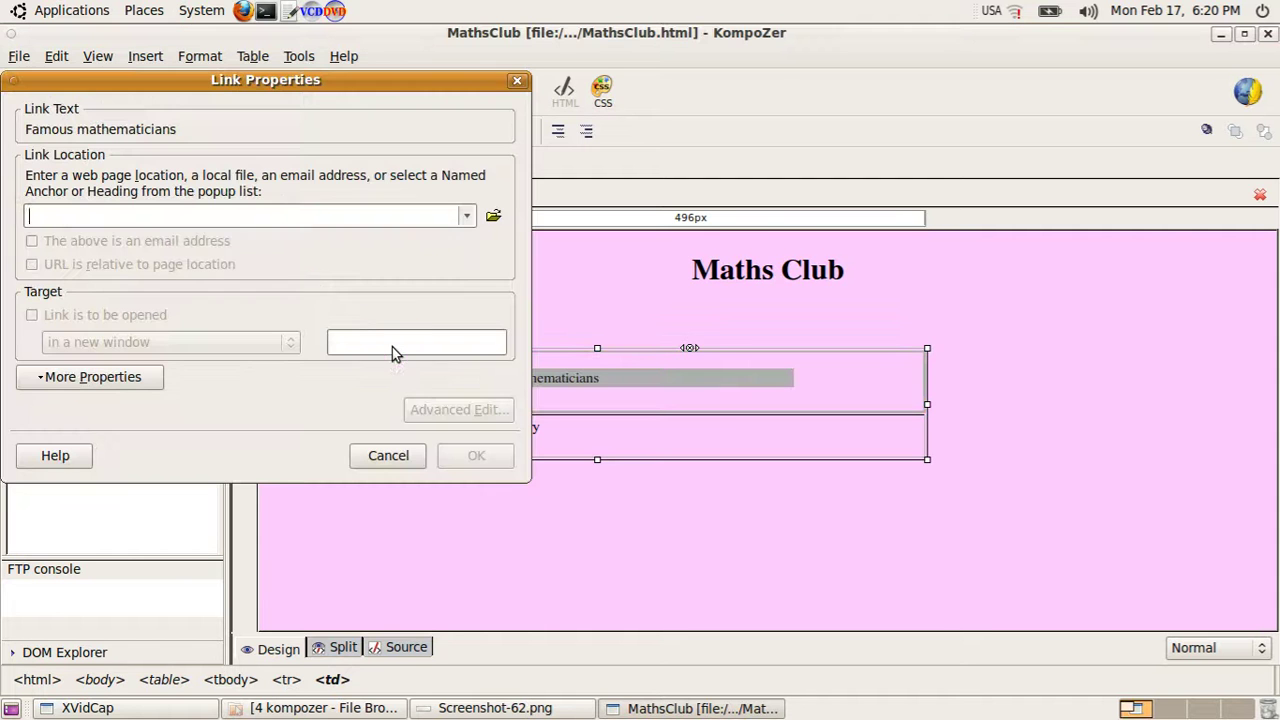
pyautogui.click(492, 215)
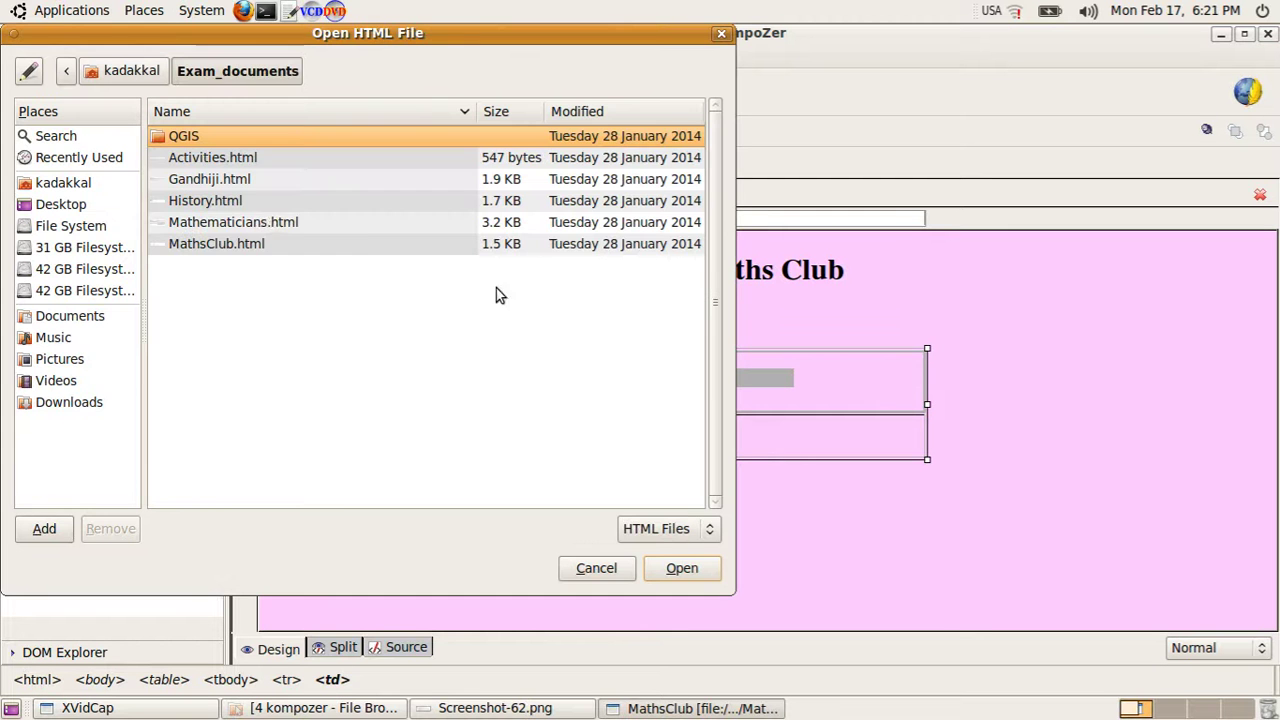
pyautogui.click(266, 222)
pyautogui.click(682, 568)
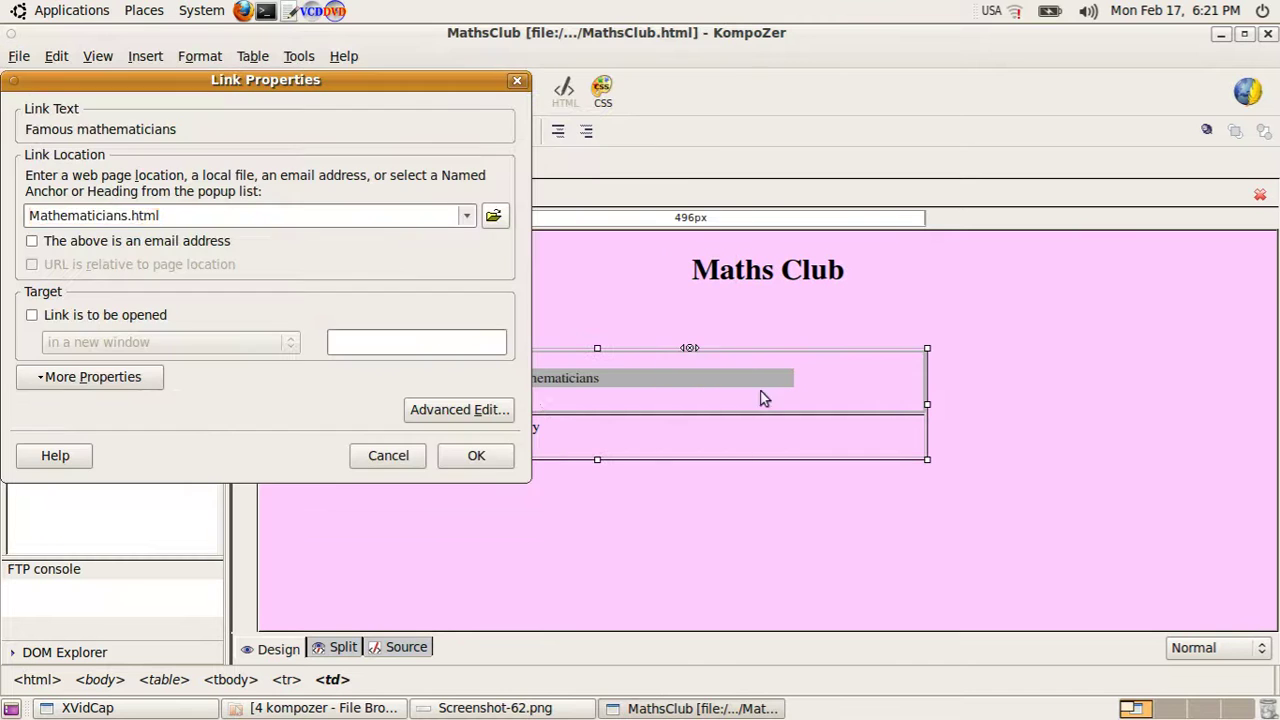
pyautogui.click(482, 460)
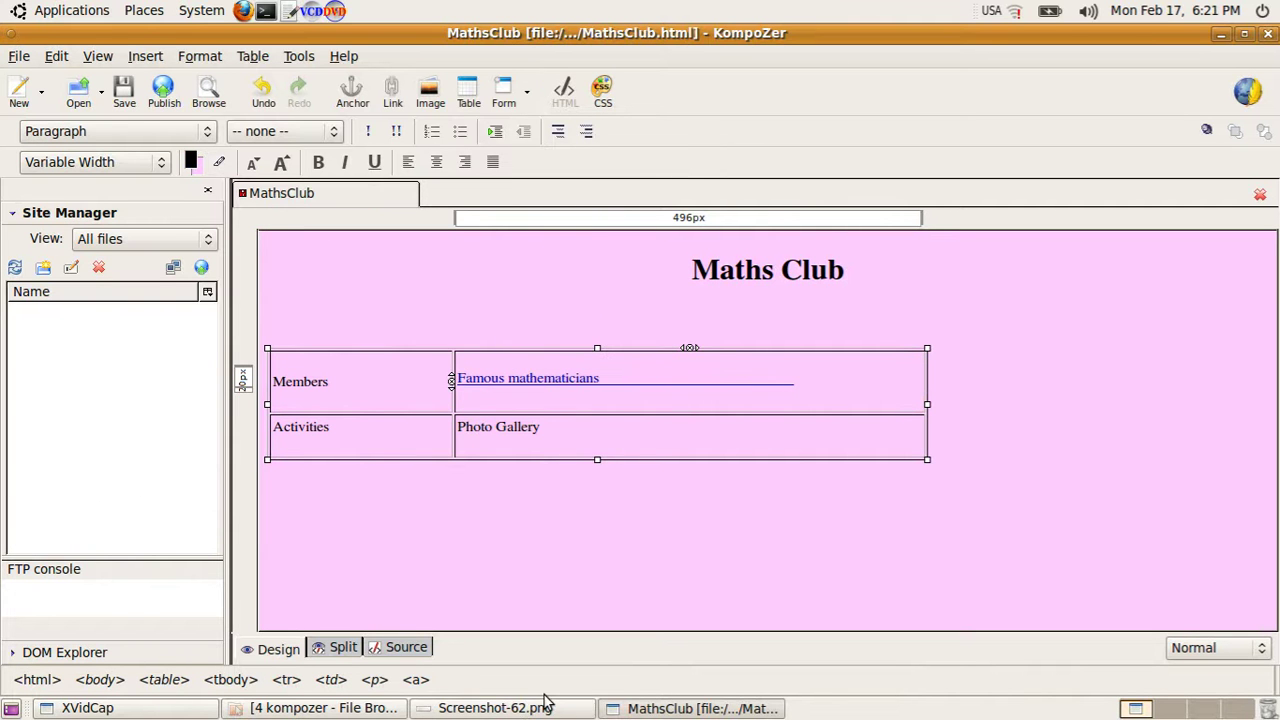
pyautogui.moveTo(763, 387); pyautogui.dragTo(599, 378)
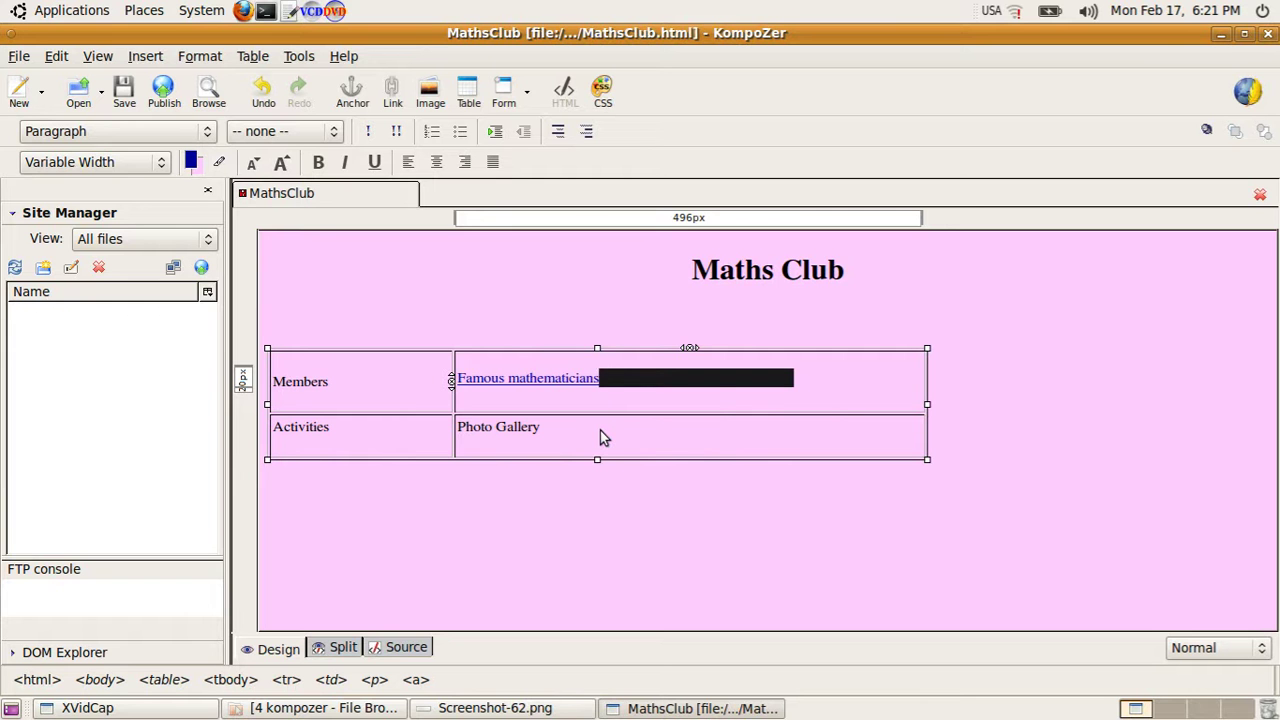
pyautogui.press('Delete')
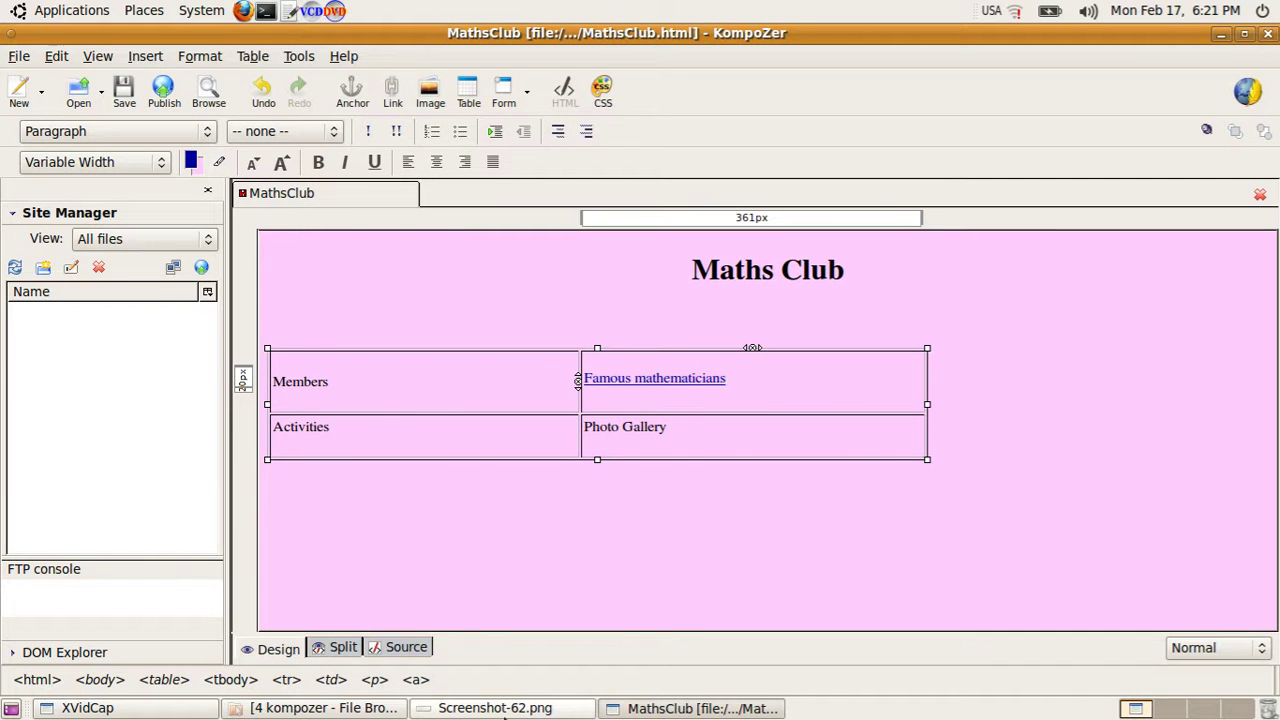
# - Review the remaining exercise instructions, and close the MathsClub page without saving its changes
pyautogui.click(505, 712)
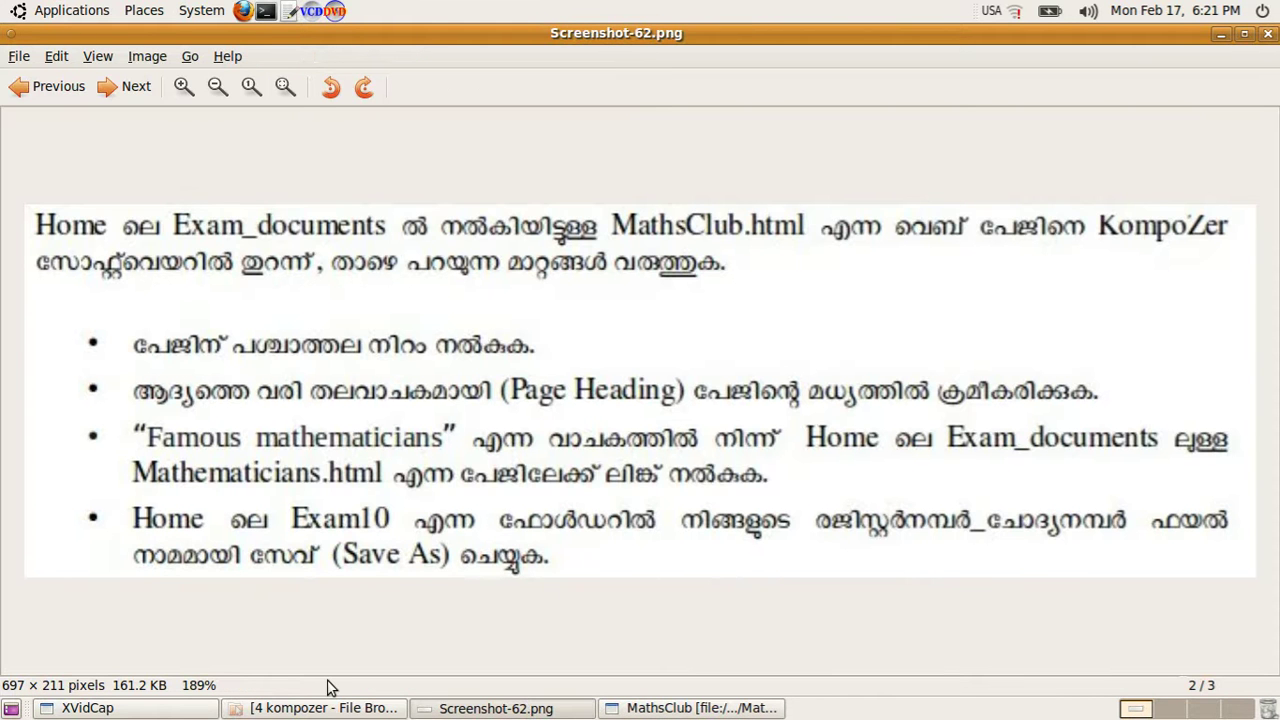
pyautogui.click(690, 708)
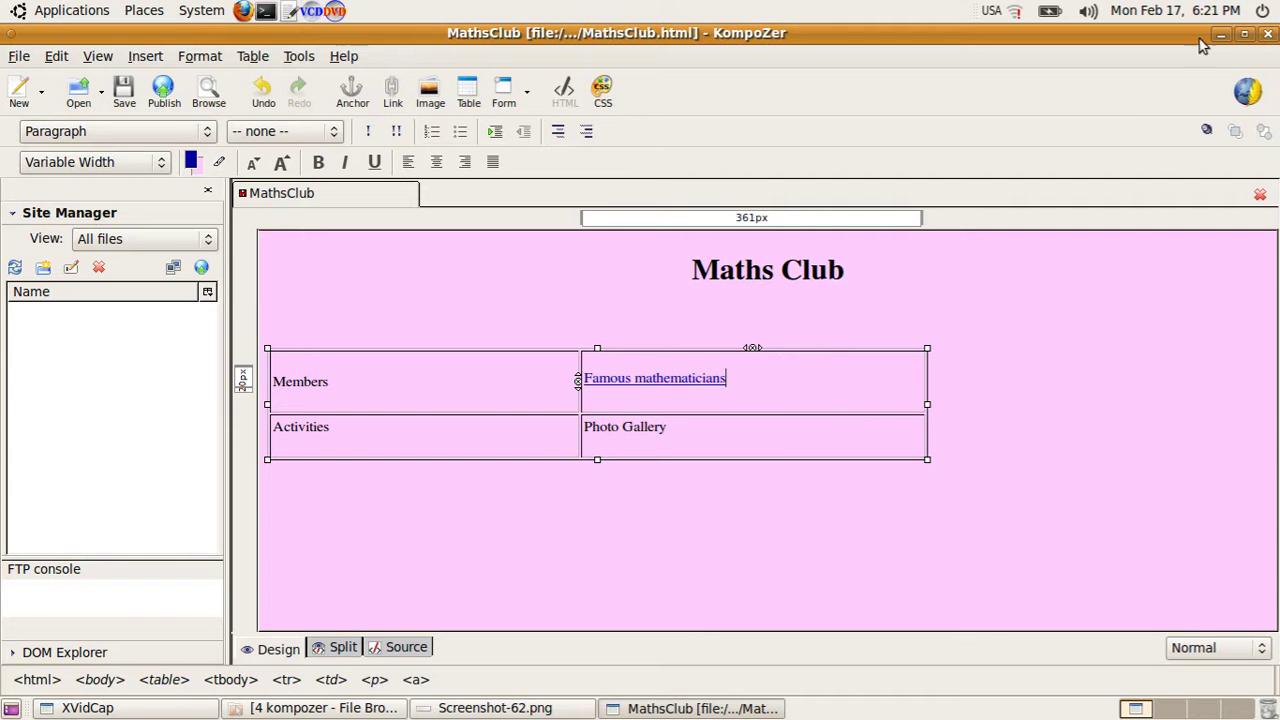
pyautogui.click(1265, 37)
pyautogui.click(545, 402)
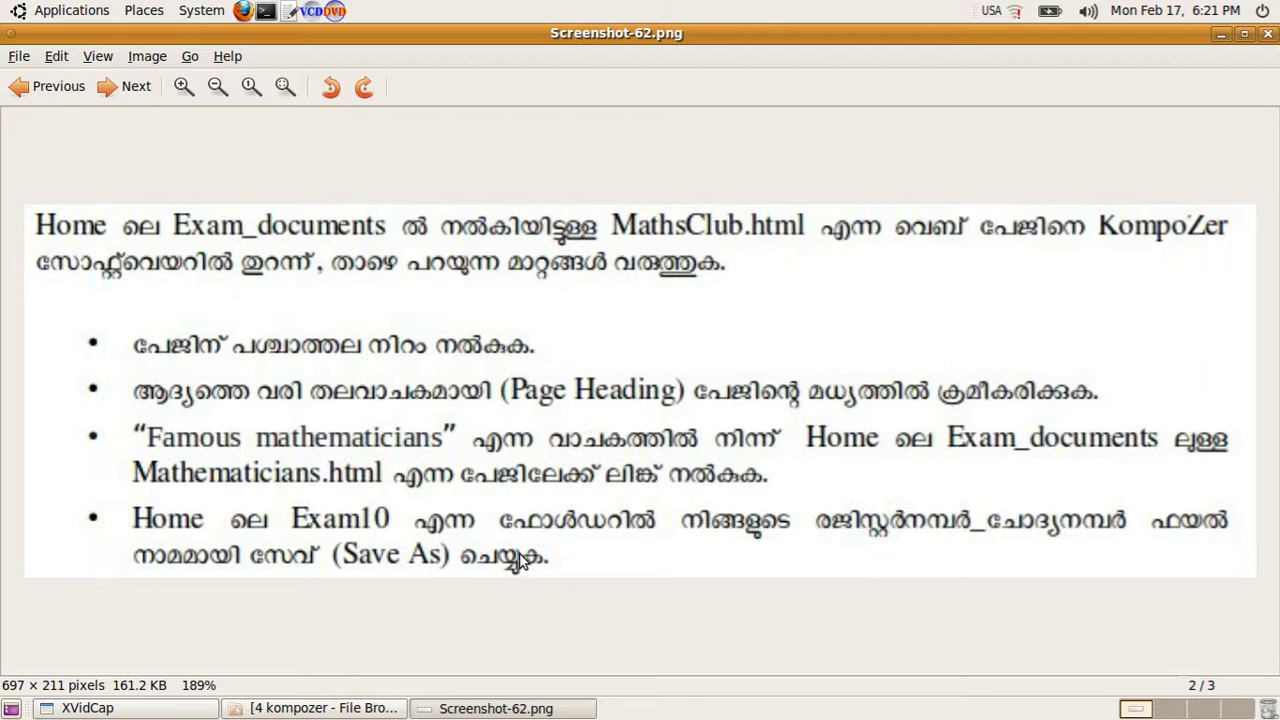
# - View the next exercise image, Screenshot-182.png, enlarged to read its World Water Day 2014 instructions
pyautogui.click(137, 86)
pyautogui.scroll(8, 410, 436)
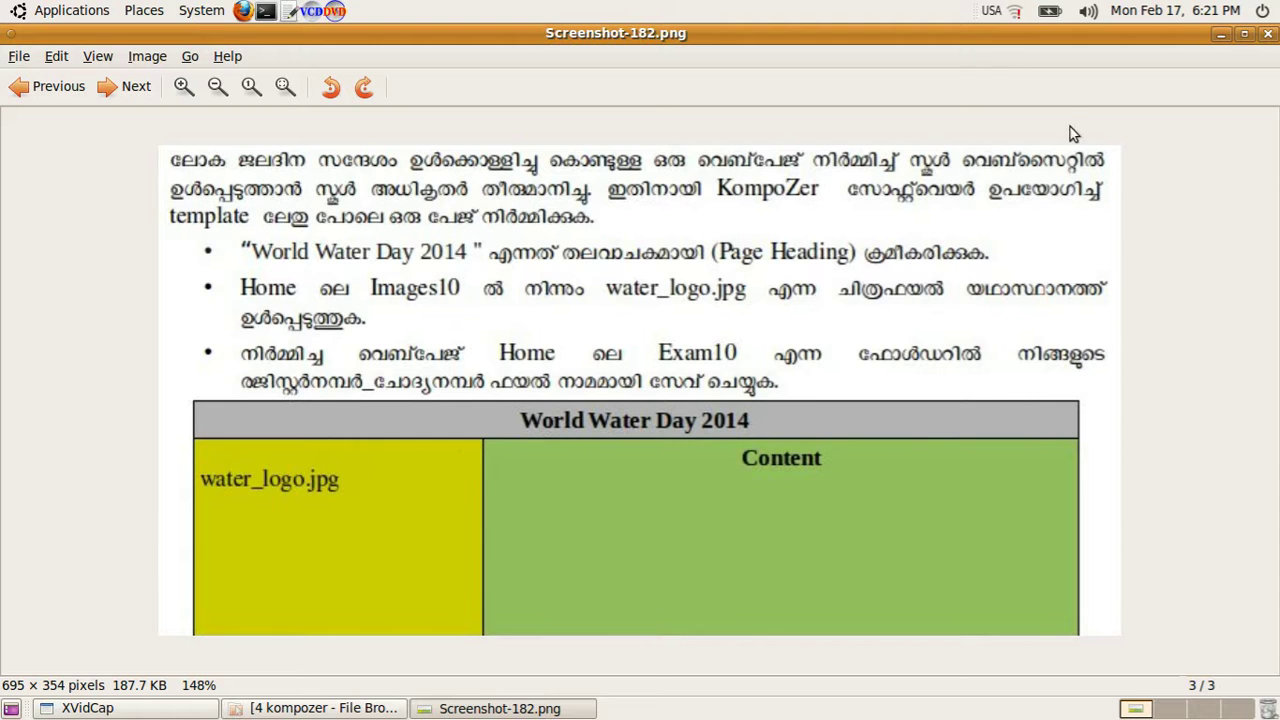
# - Minimize the exercise image and launch KompoZer with a blank untitled page for the World Water Day exercise
pyautogui.click(1221, 33)
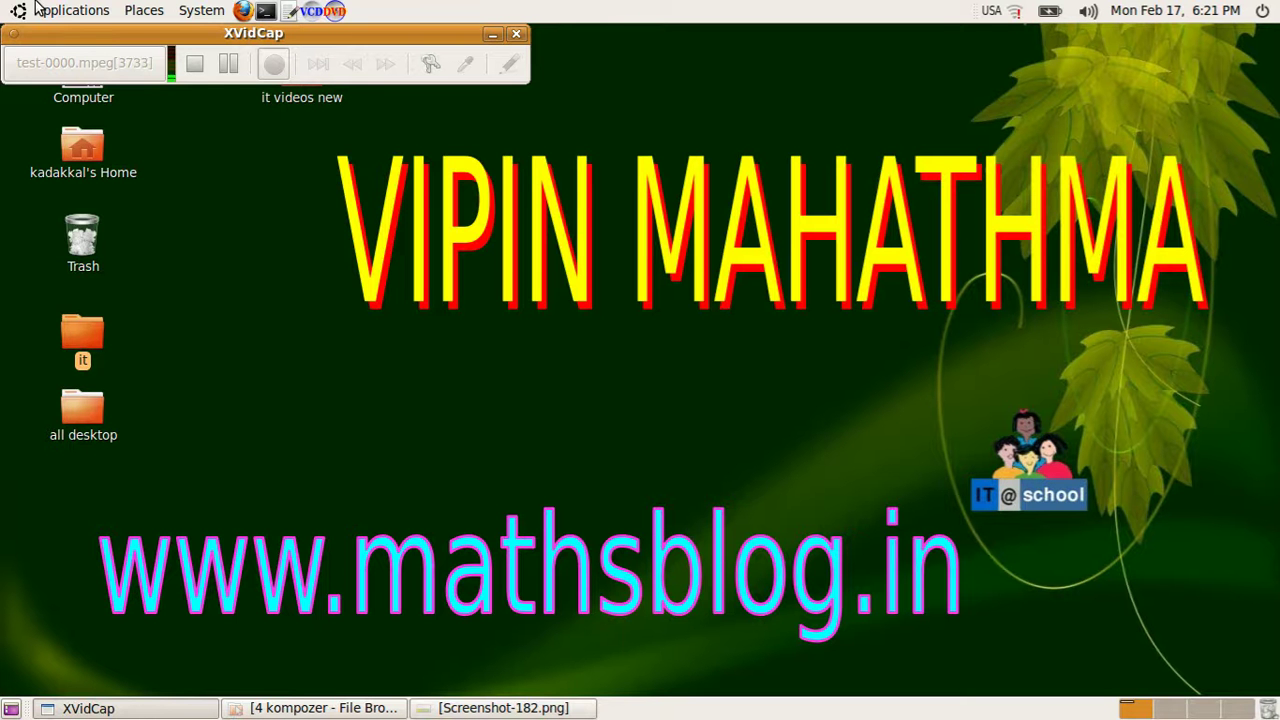
pyautogui.click(66, 10)
pyautogui.moveTo(78, 158)
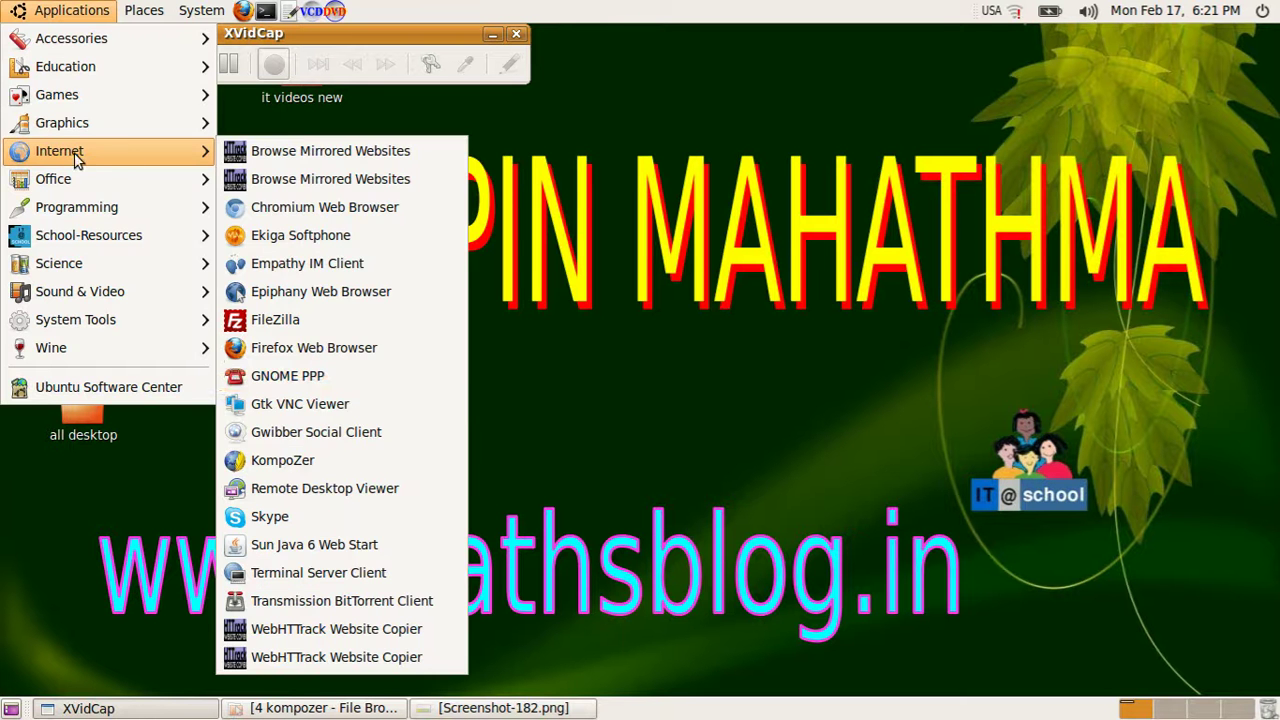
pyautogui.click(330, 464)
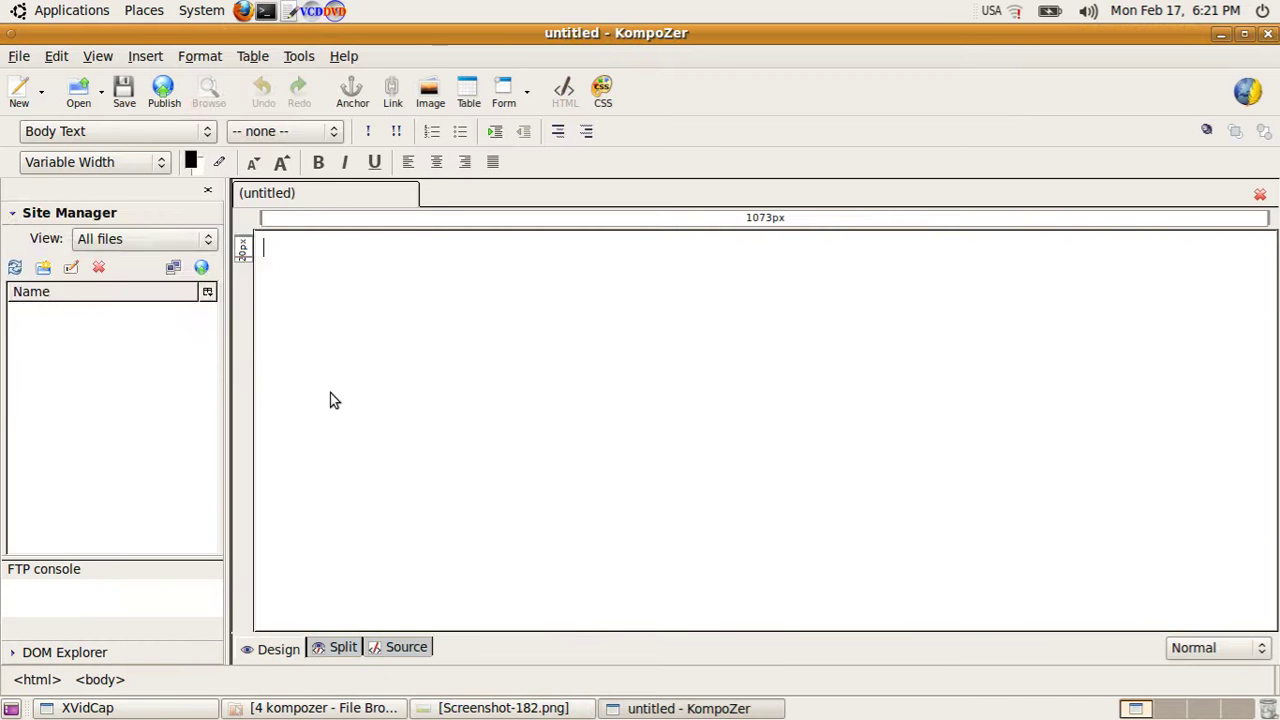
pyautogui.click(381, 323)
# - Check the table template in Screenshot-182.png and insert a 2 x 2 table into the blank KompoZer page
pyautogui.click(503, 708)
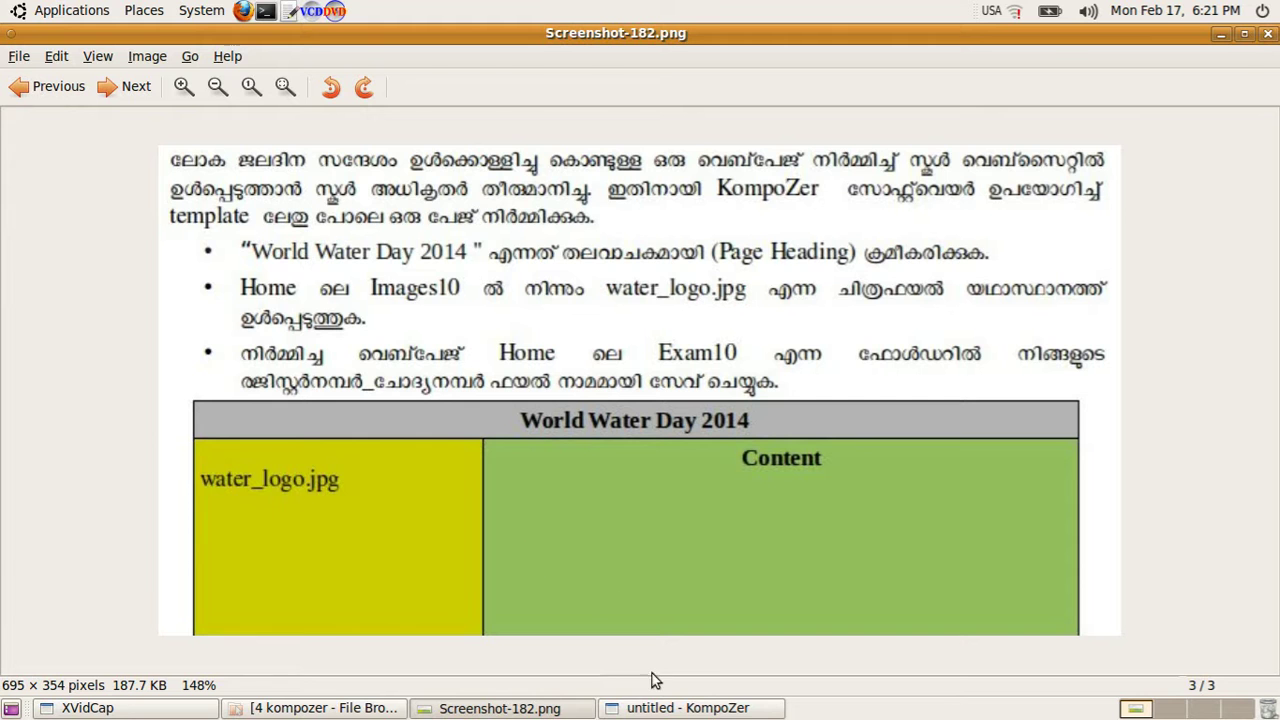
pyautogui.click(660, 708)
pyautogui.click(474, 100)
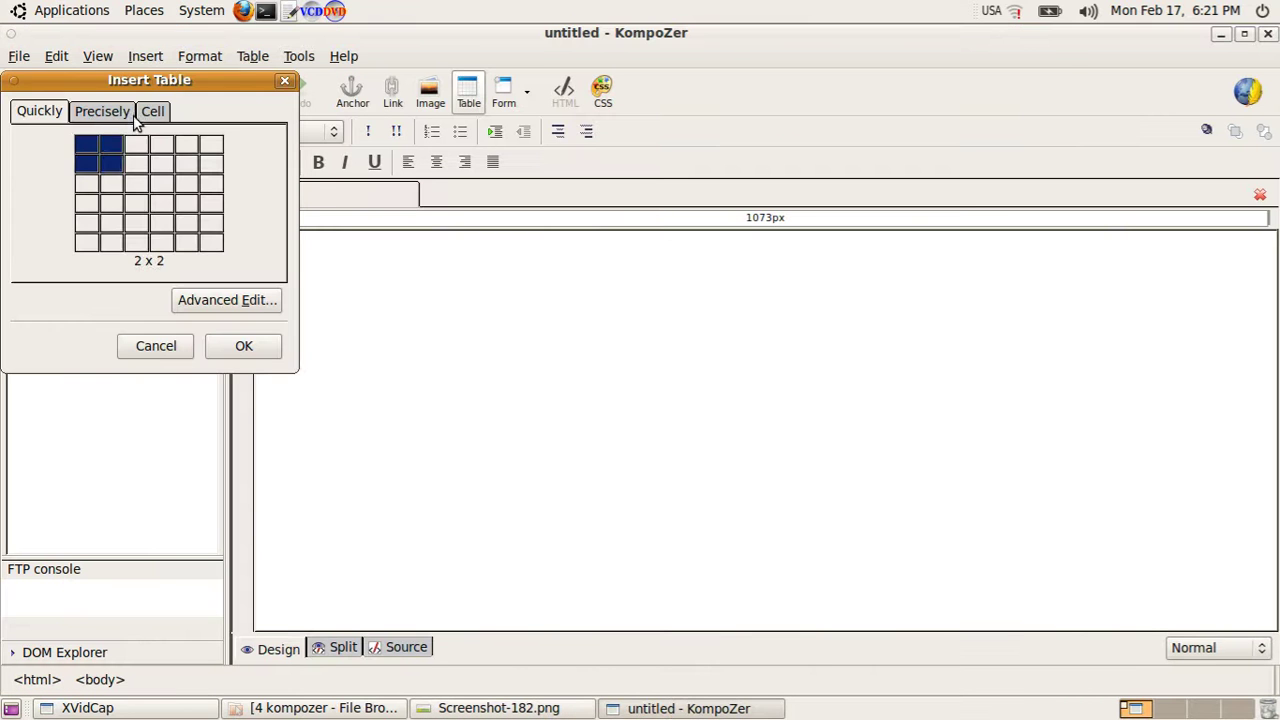
pyautogui.click(112, 166)
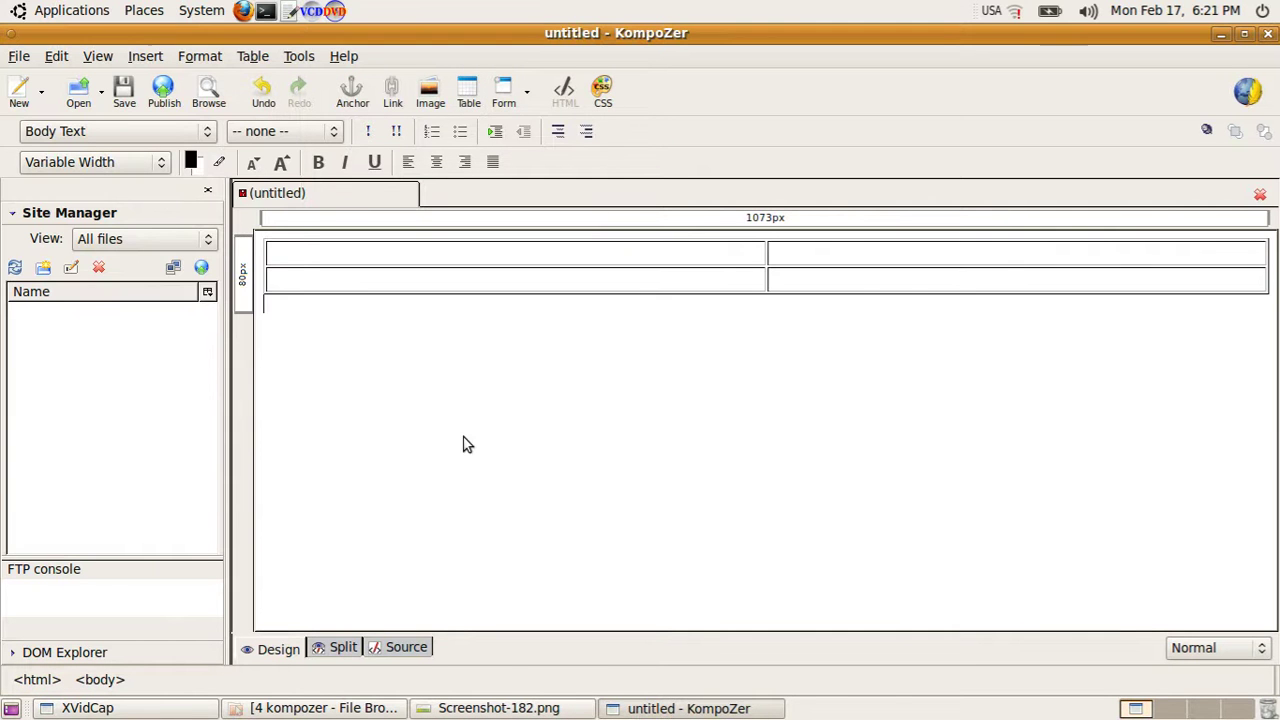
# - Join the two cells of the table's upper row into a single heading cell
pyautogui.click(690, 256)
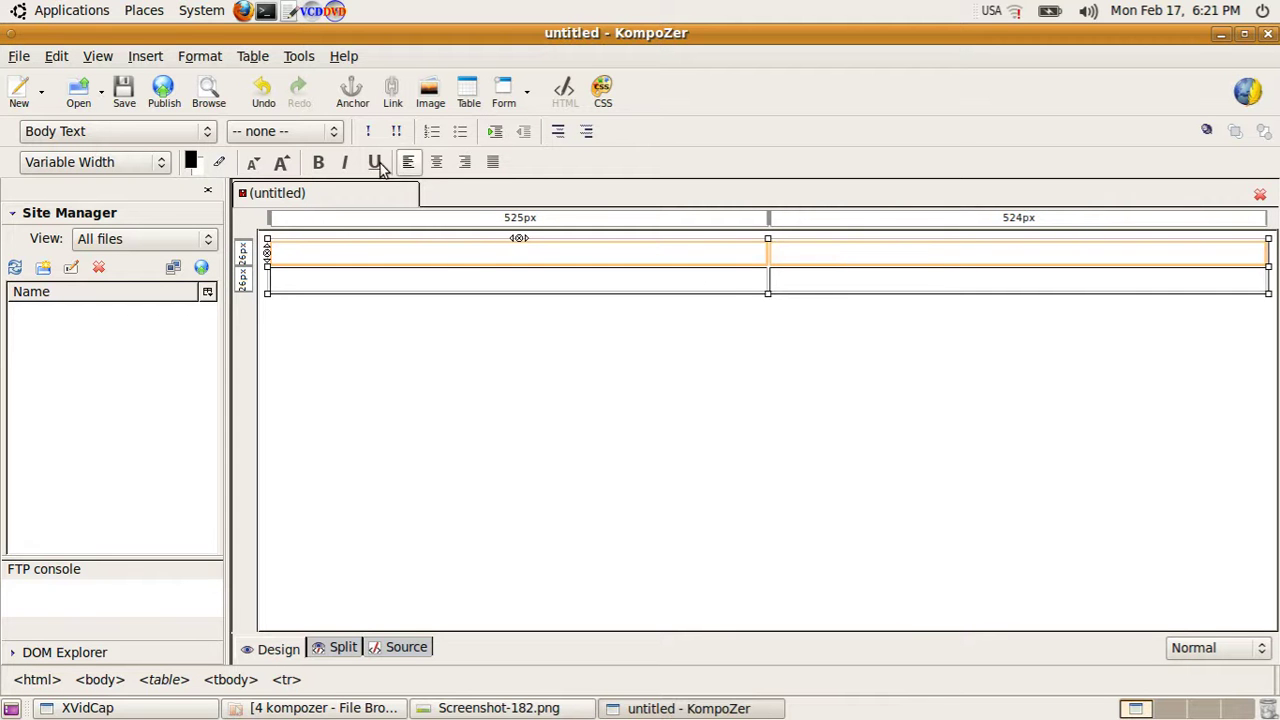
pyautogui.click(246, 60)
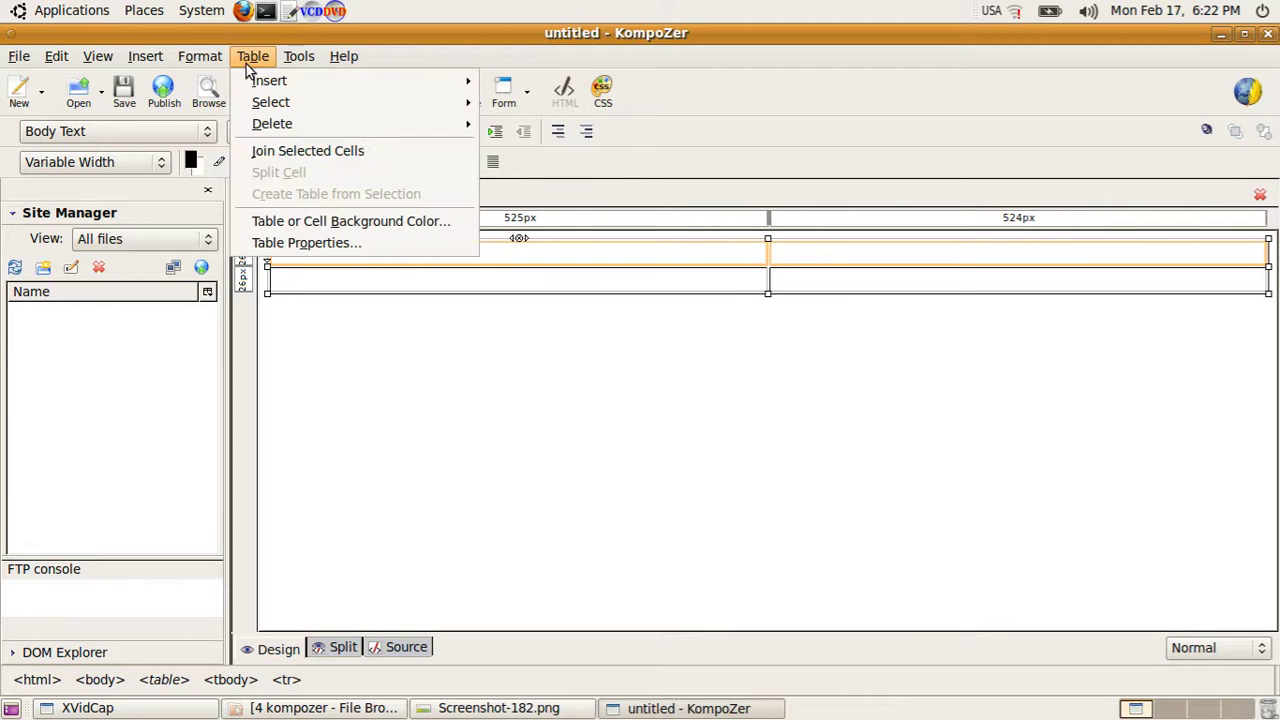
pyautogui.click(345, 151)
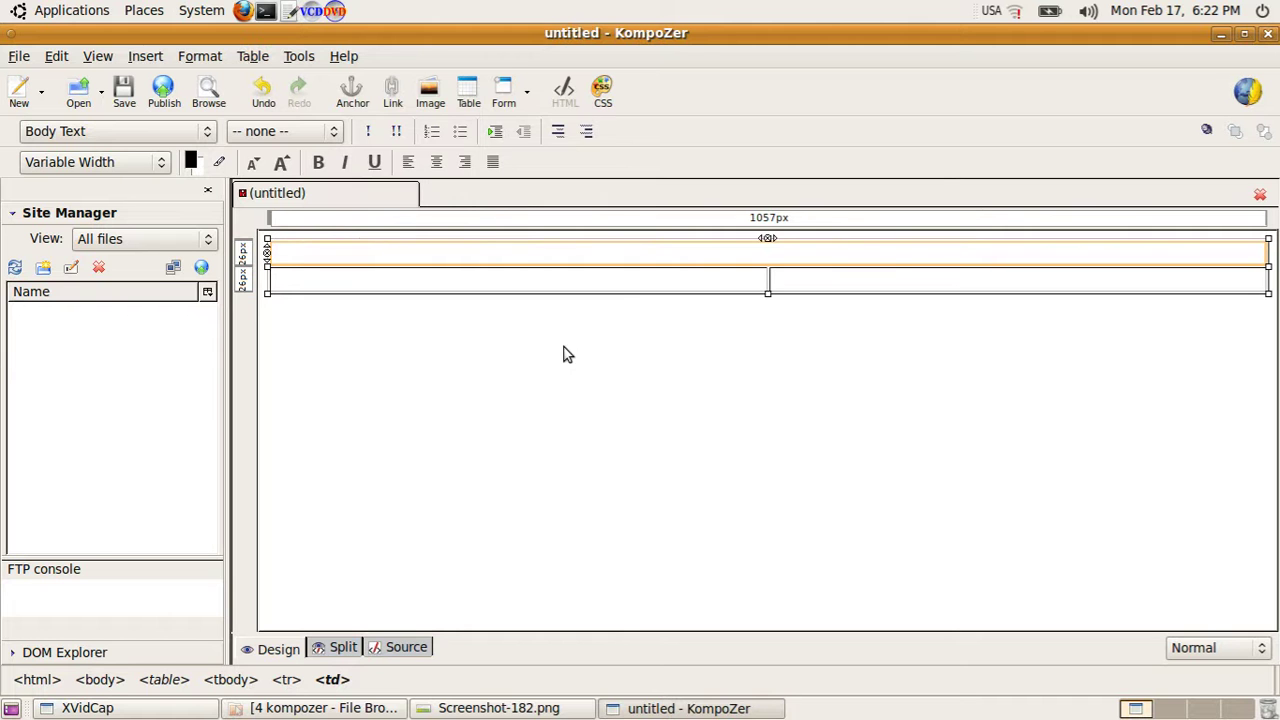
pyautogui.click(626, 279)
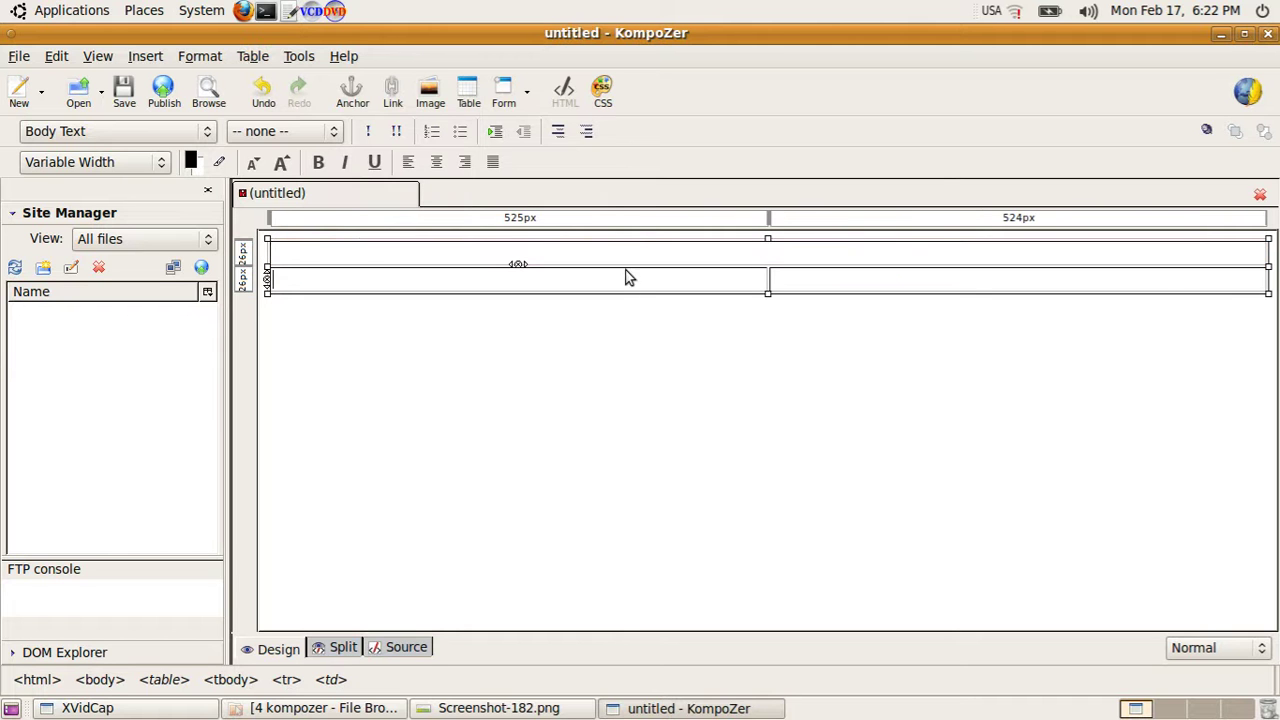
# - Enter the heading text "World Water Day 2014" in the merged upper cell, consulting the exercise image for the wording
pyautogui.click(634, 250)
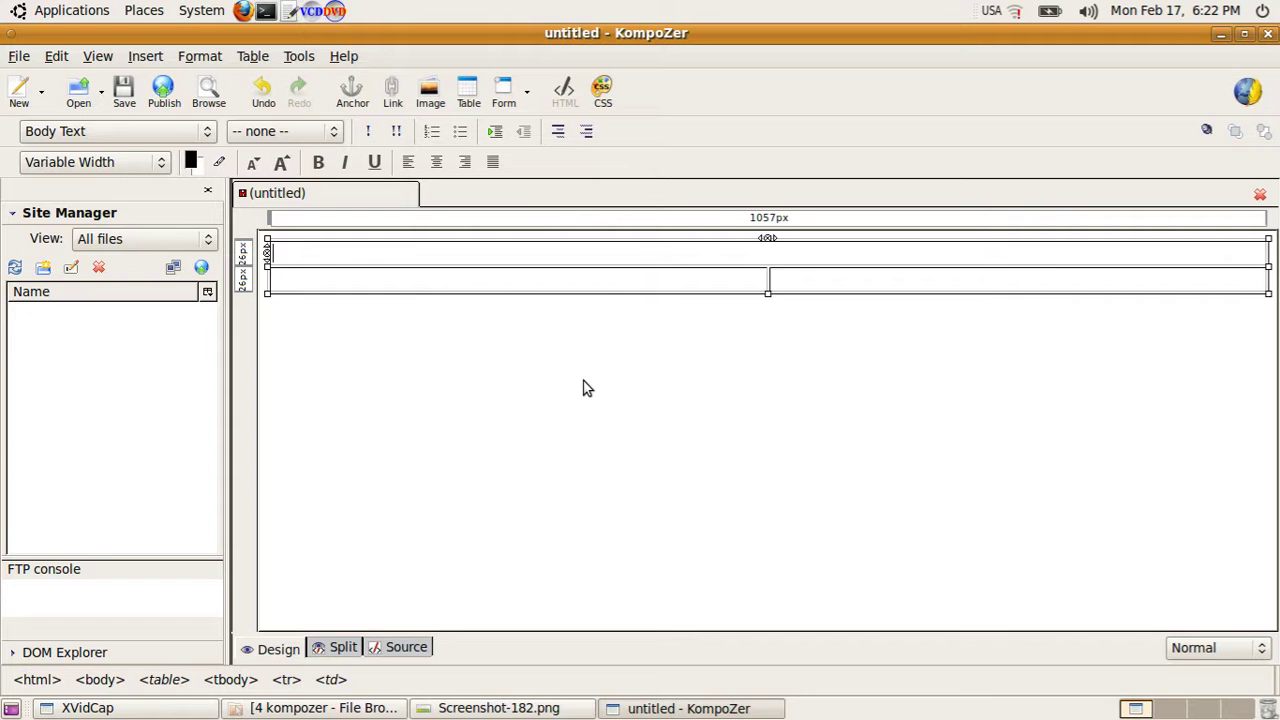
pyautogui.click(516, 710)
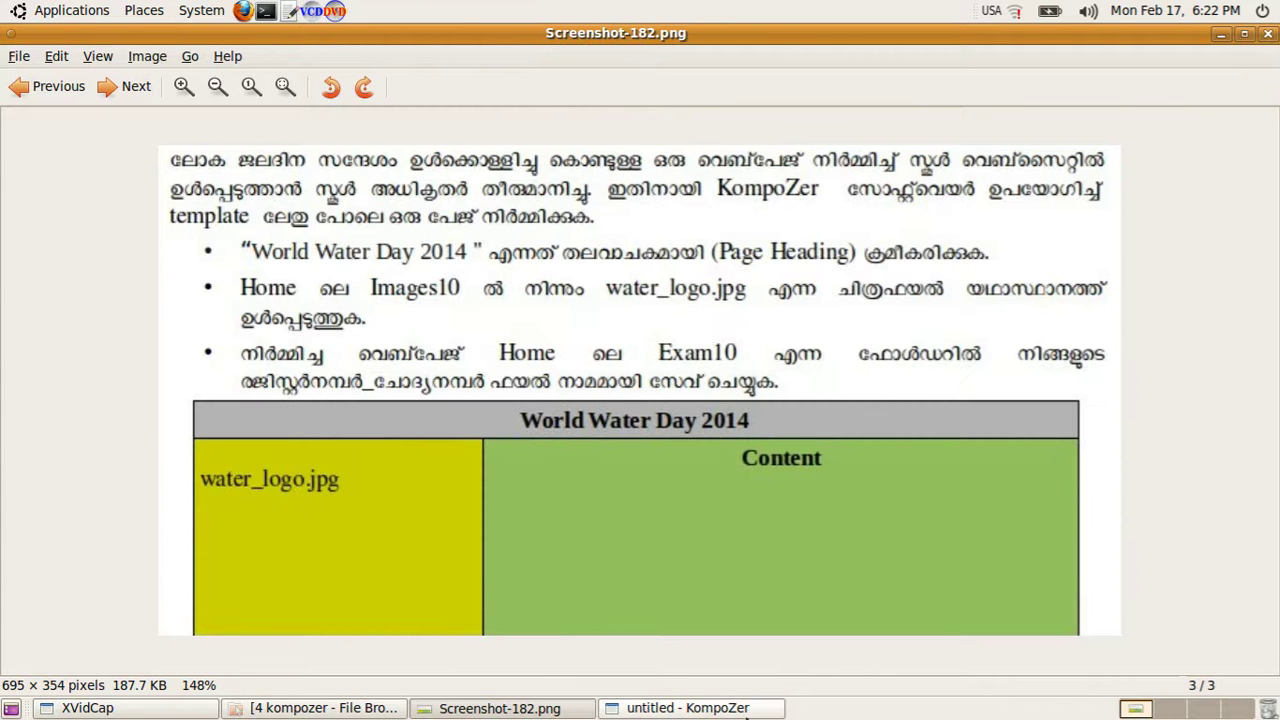
pyautogui.click(722, 710)
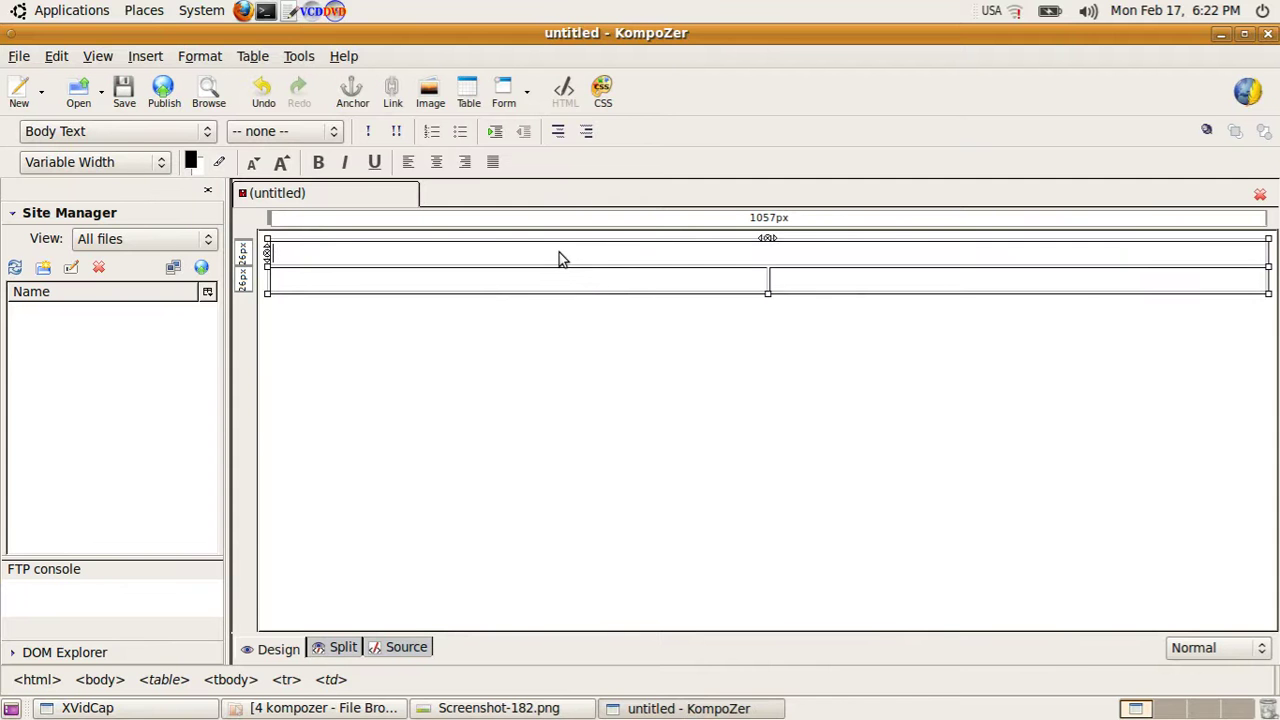
pyautogui.write('World')
pyautogui.write('Water')
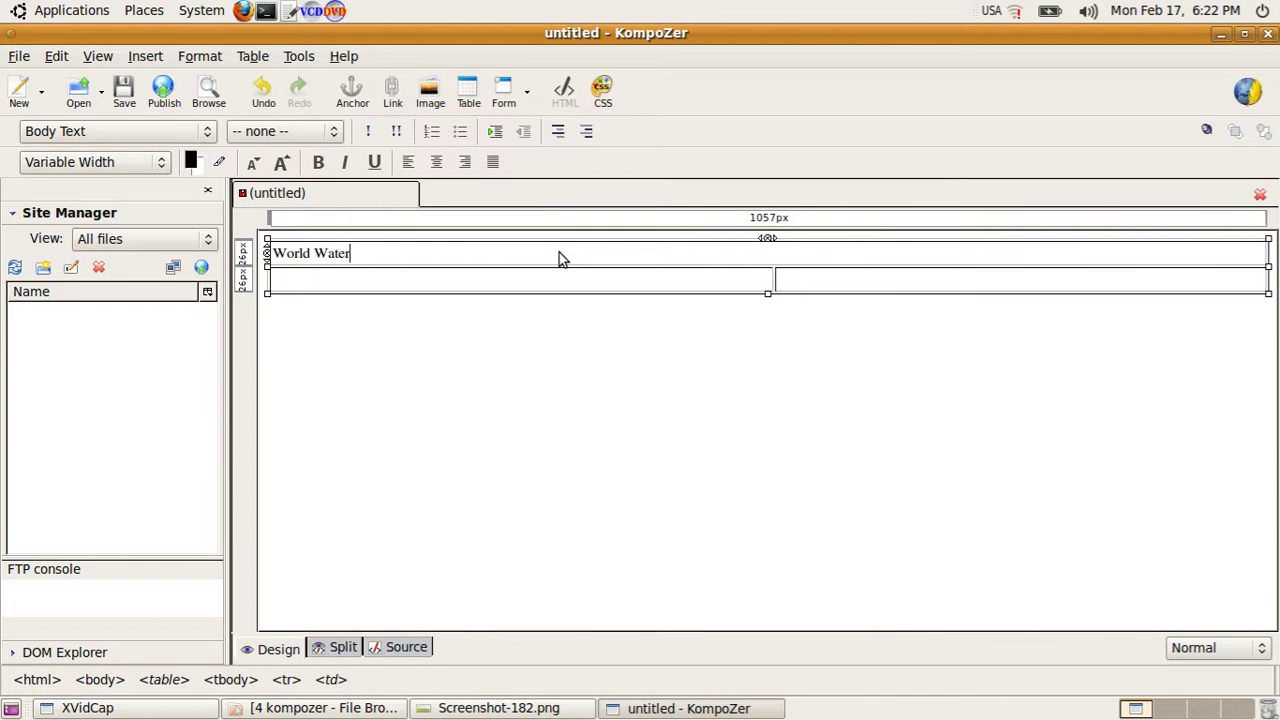
pyautogui.write(' Day 2014')
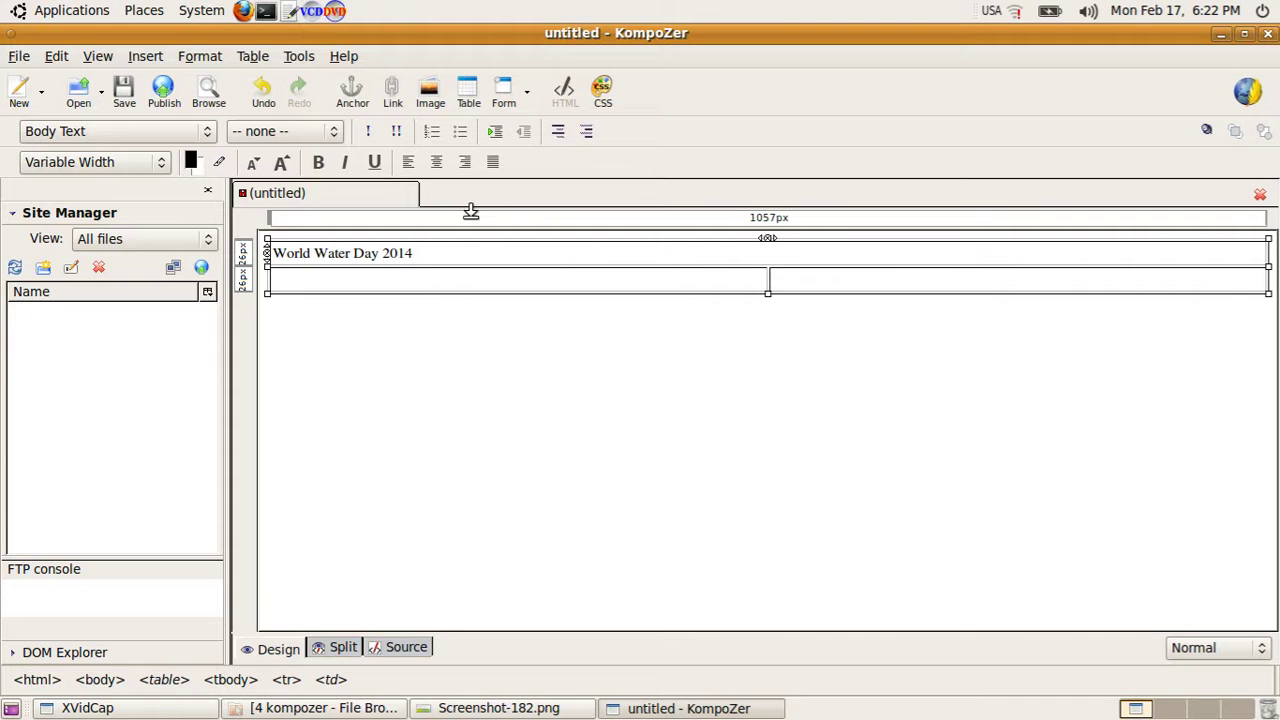
# - Try to give the World Water Day 2014 heading cell a green background
pyautogui.click(252, 56)
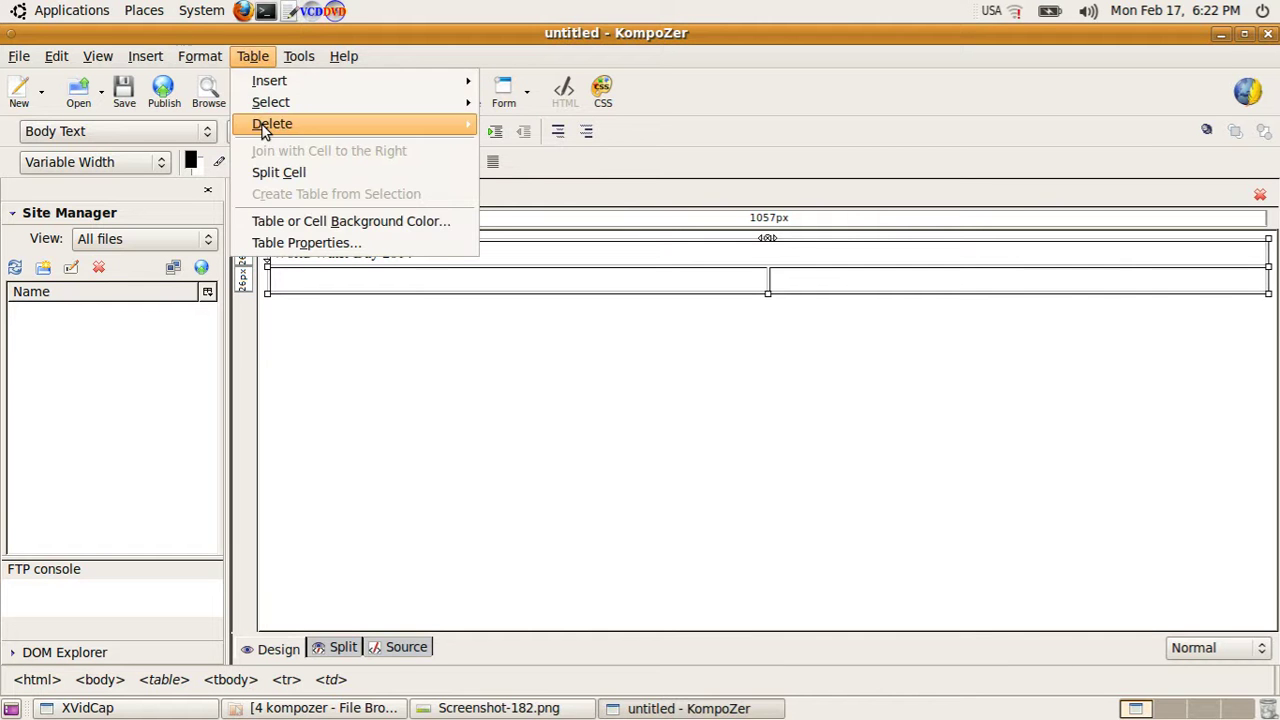
pyautogui.click(361, 221)
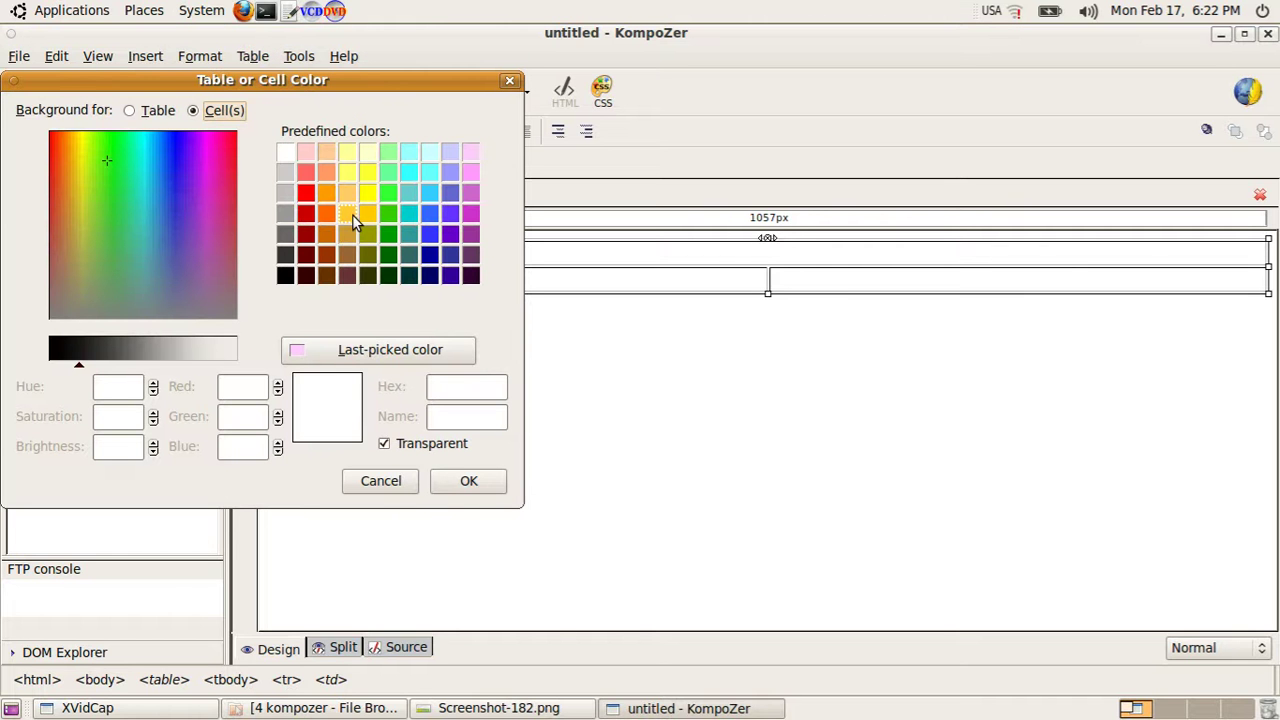
pyautogui.click(394, 211)
pyautogui.click(480, 479)
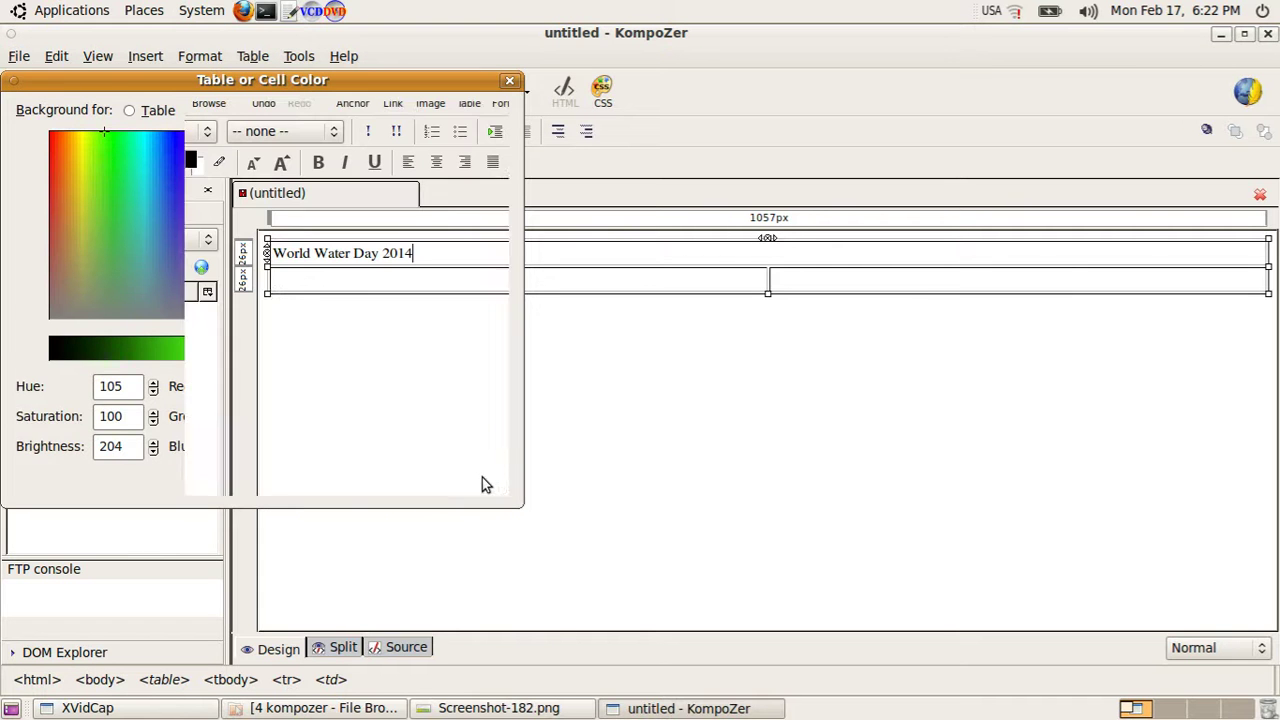
# - Set the background of the table's lower-left cell to bright green (#33CC00)
pyautogui.click(516, 274)
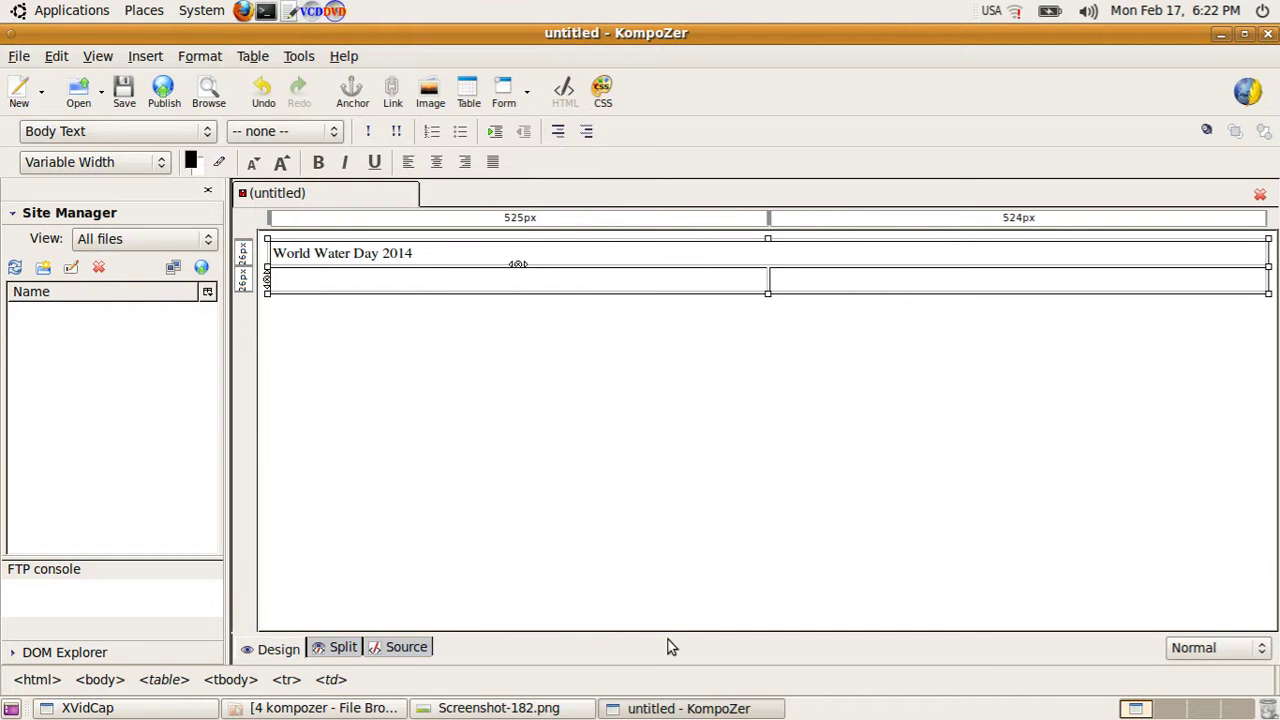
pyautogui.click(657, 712)
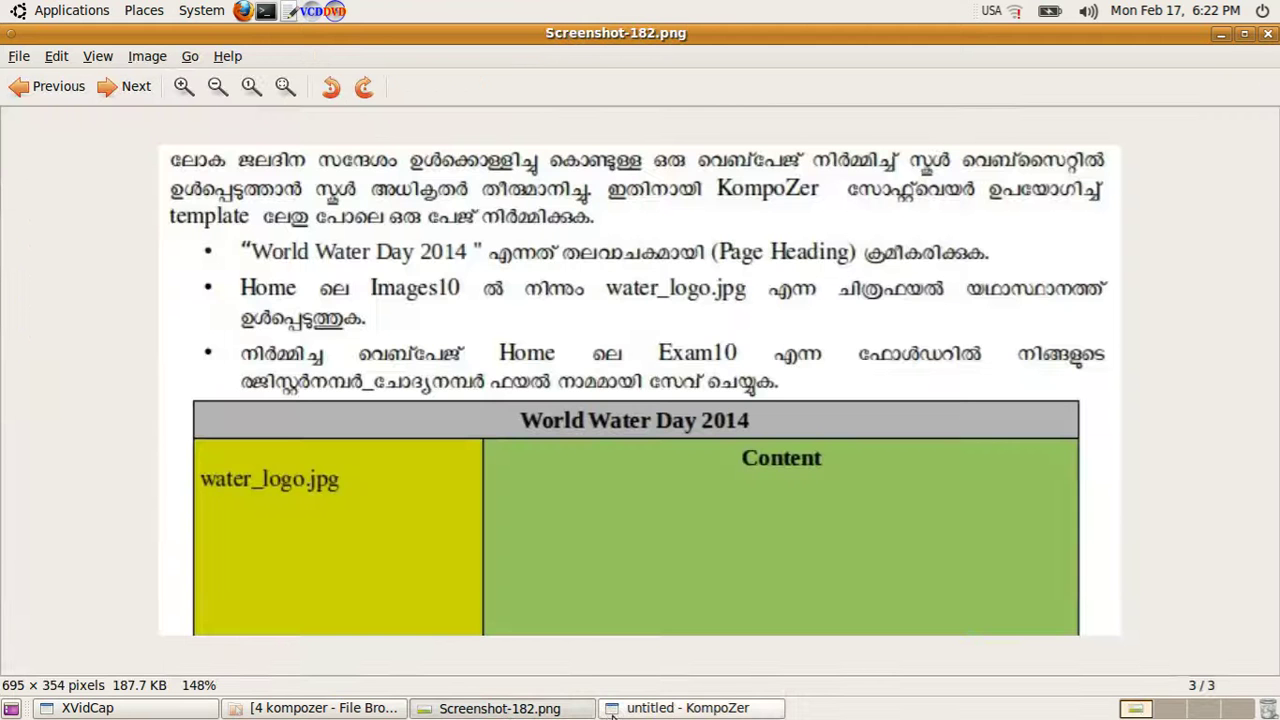
pyautogui.click(657, 712)
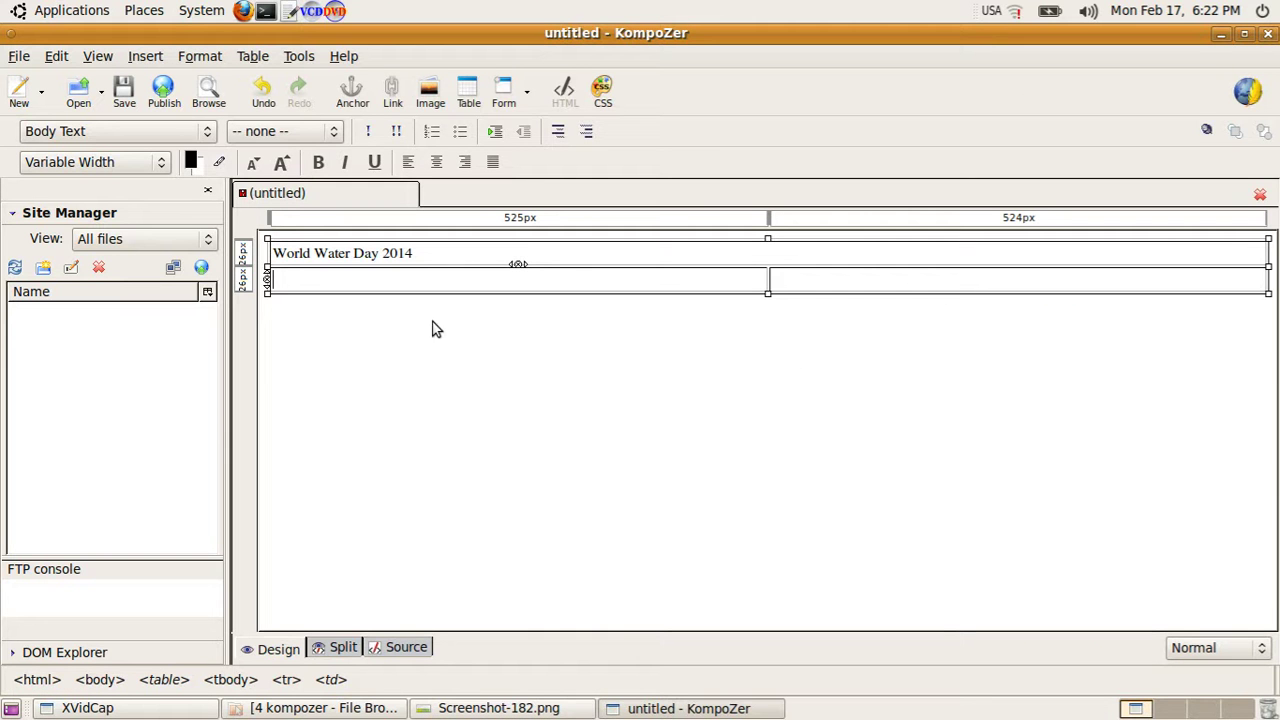
pyautogui.click(252, 57)
pyautogui.click(345, 222)
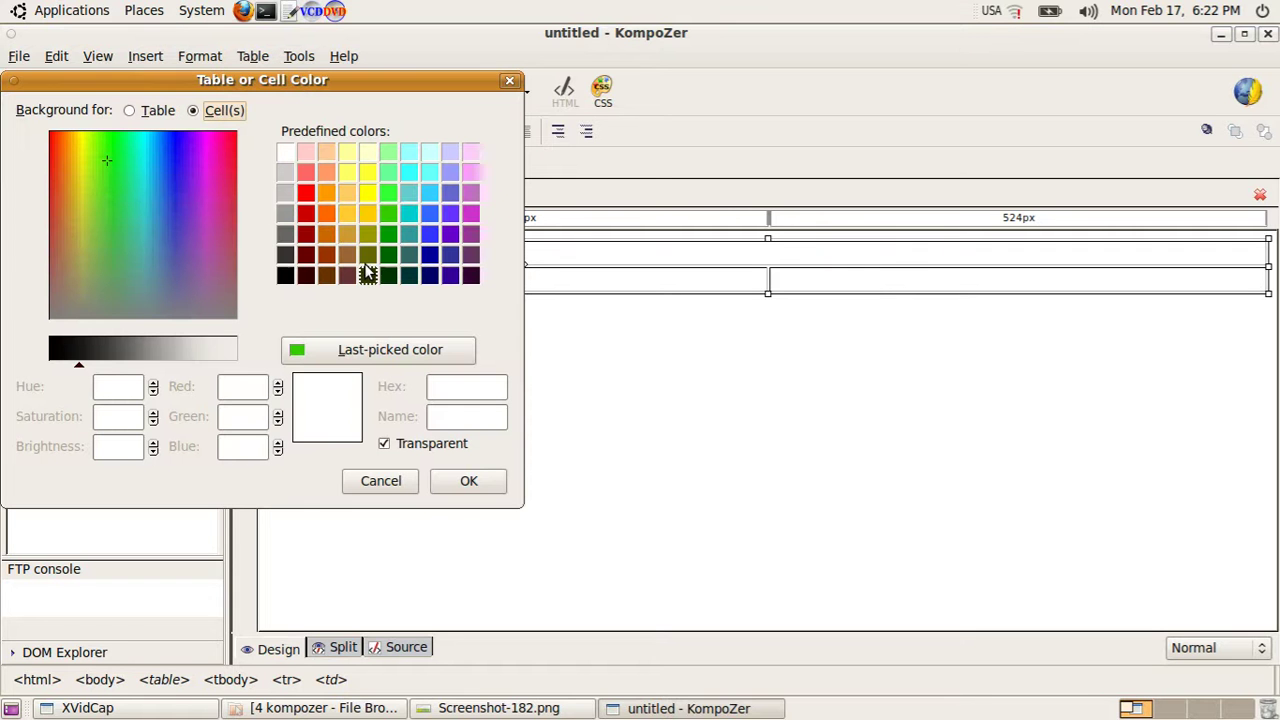
pyautogui.click(429, 193)
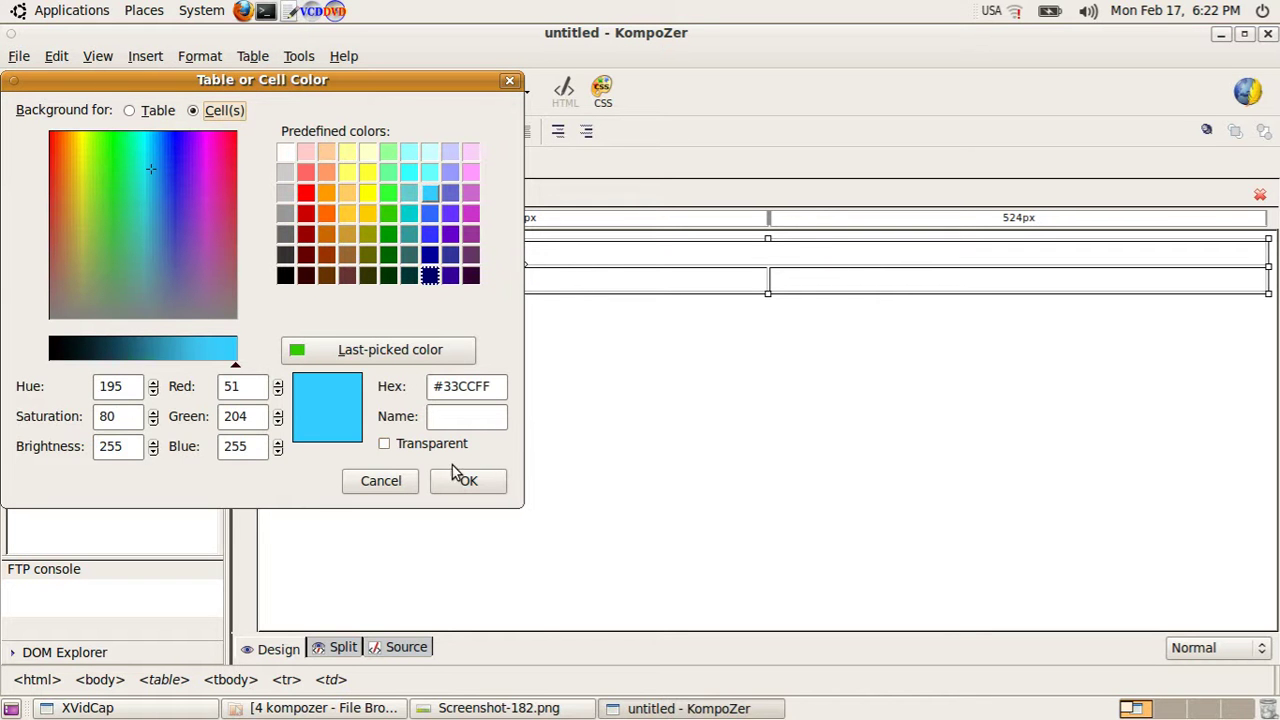
pyautogui.click(386, 214)
pyautogui.click(476, 486)
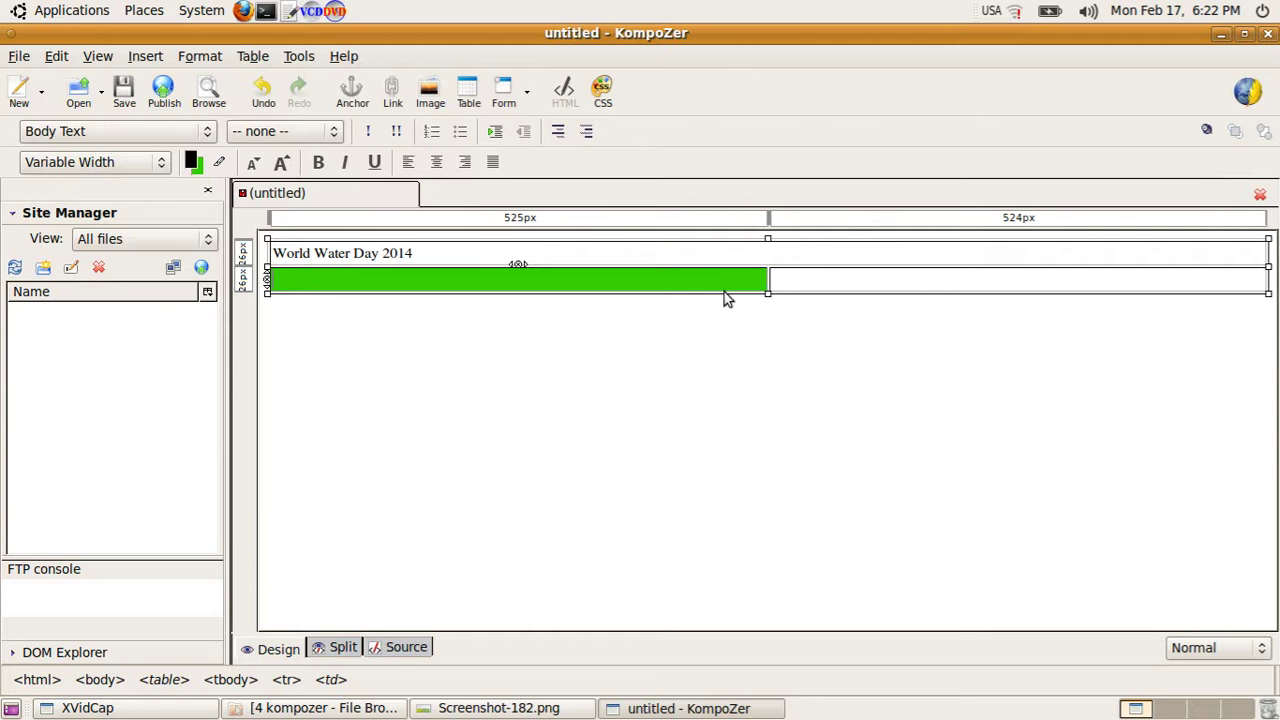
# - Compare with the exercise template and set the lower-right cell's background to dark green (#009900)
pyautogui.click(440, 708)
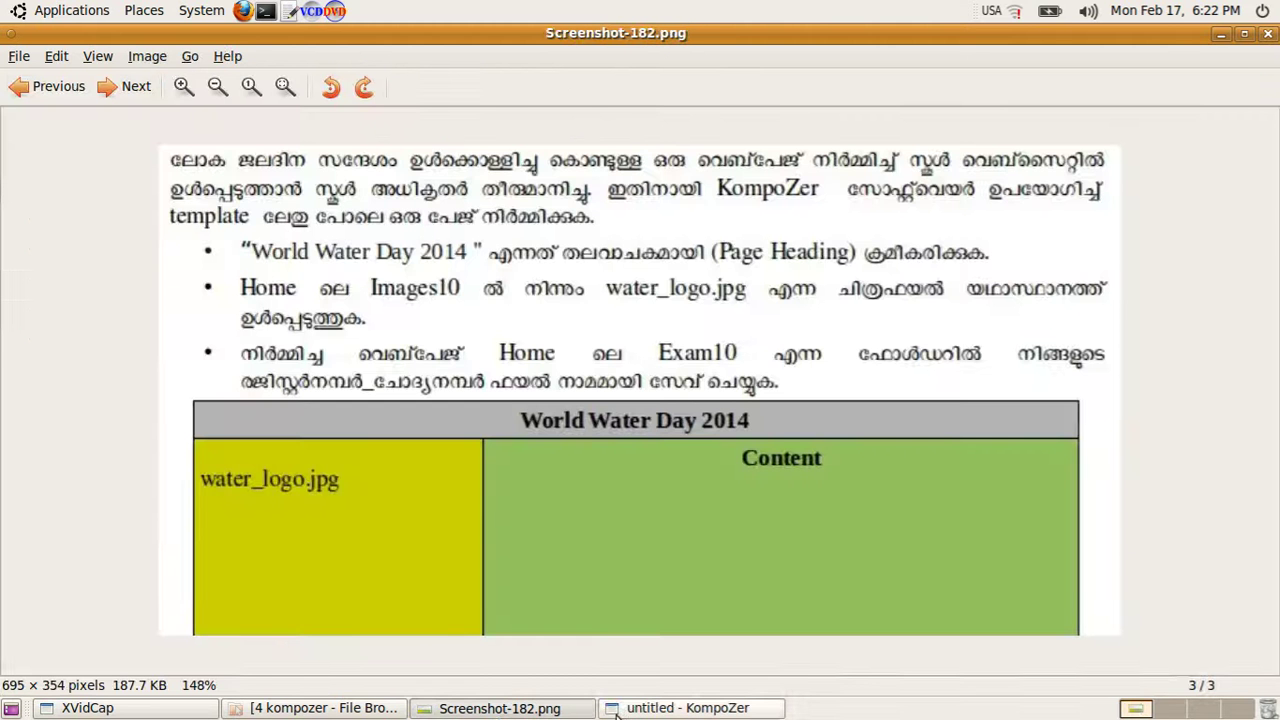
pyautogui.click(688, 708)
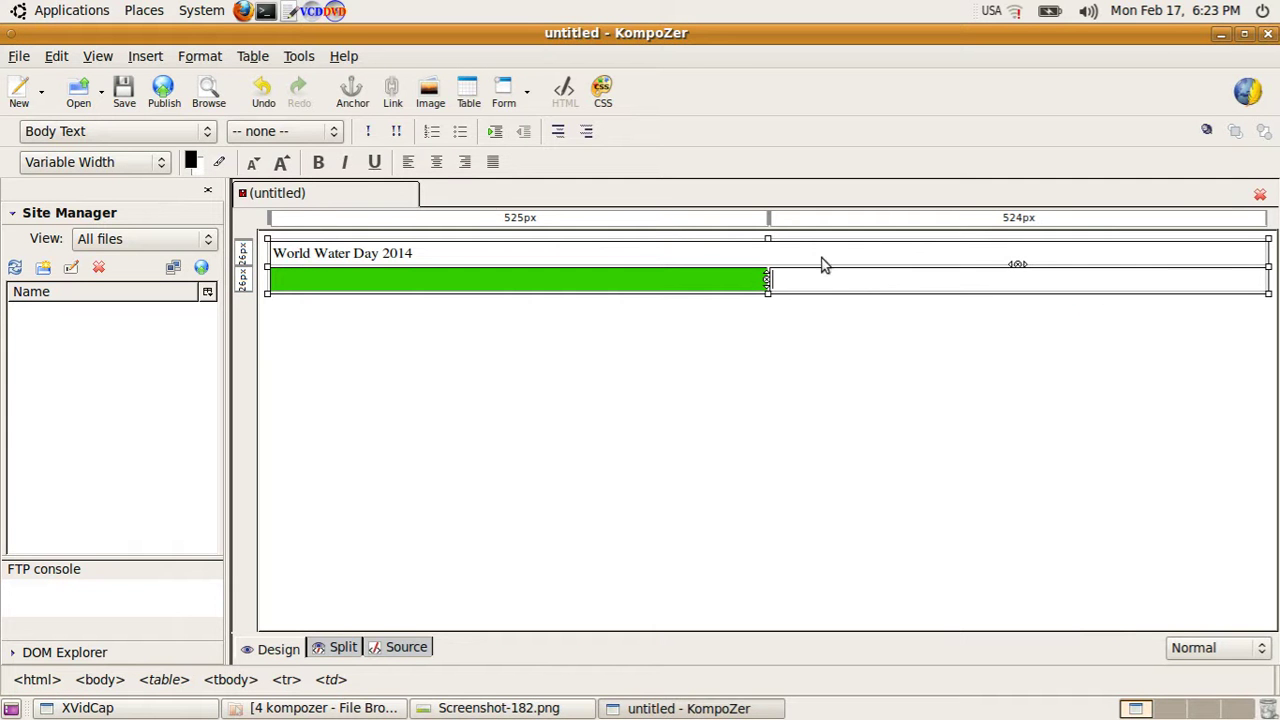
pyautogui.click(253, 56)
pyautogui.click(300, 222)
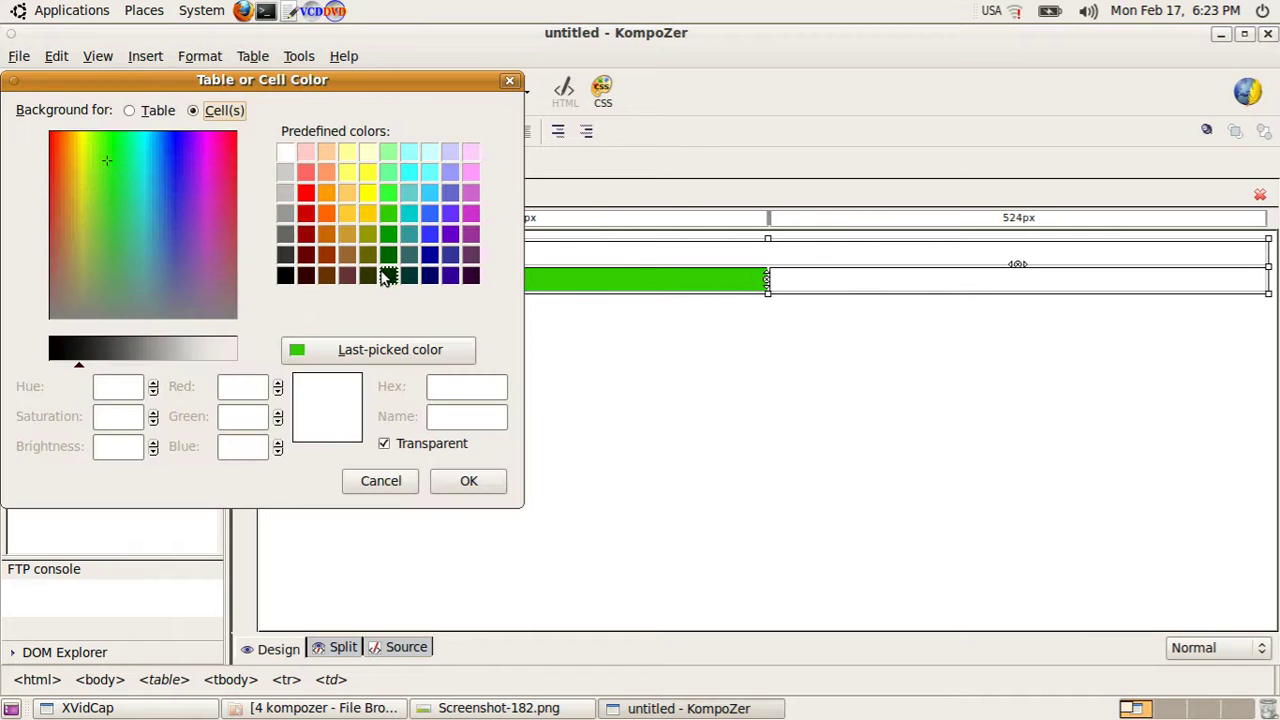
pyautogui.click(389, 237)
pyautogui.click(487, 488)
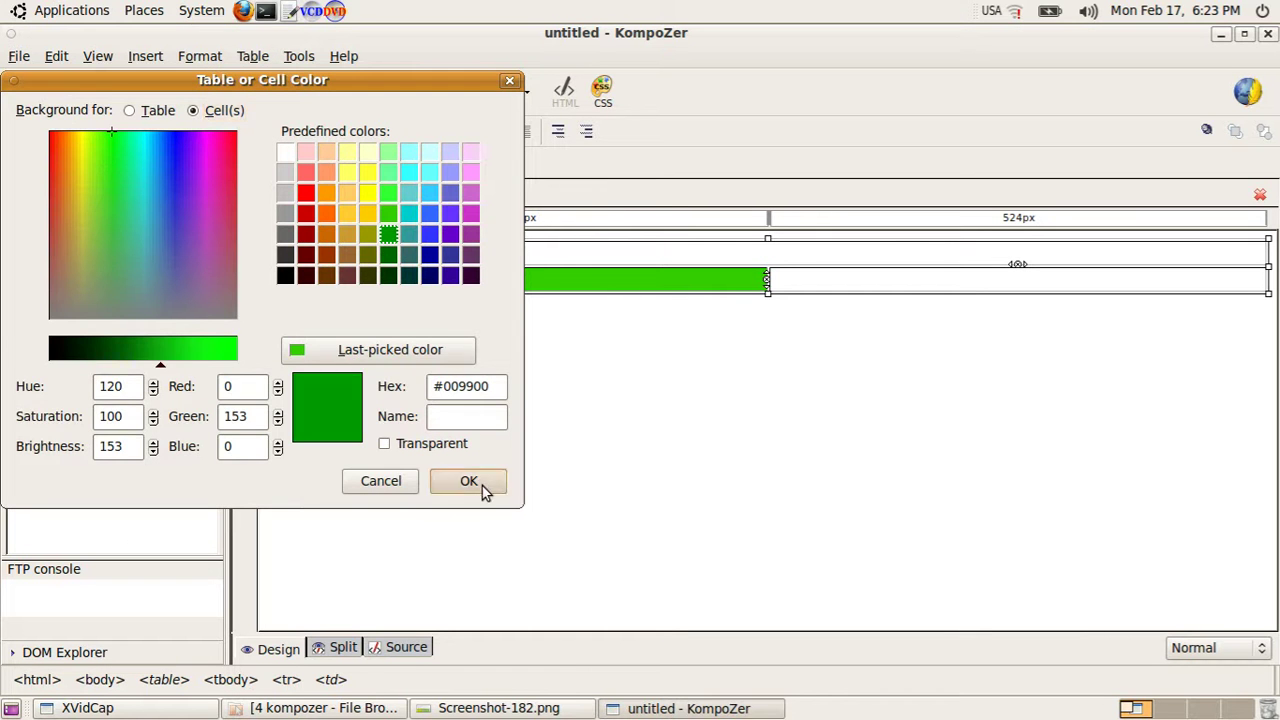
# - Change the background of the table's lower-left cell to yellow (#FFCC00)
pyautogui.click(253, 56)
pyautogui.click(309, 222)
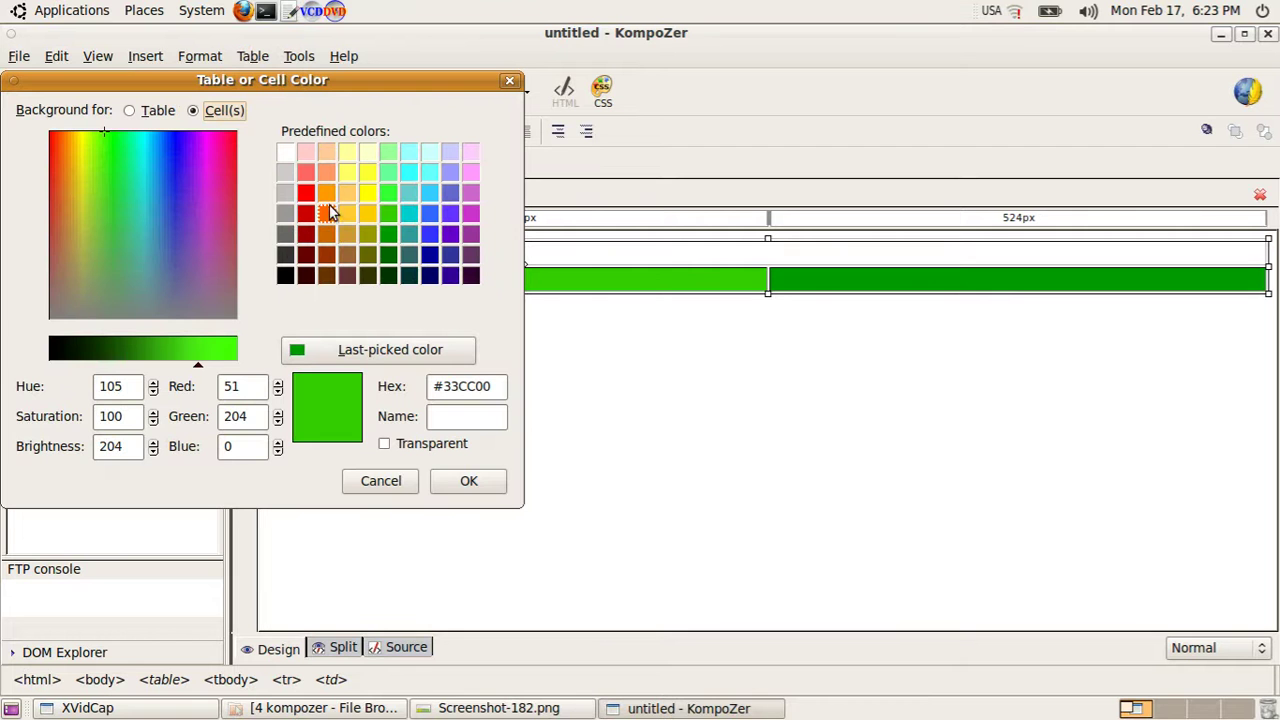
pyautogui.click(369, 218)
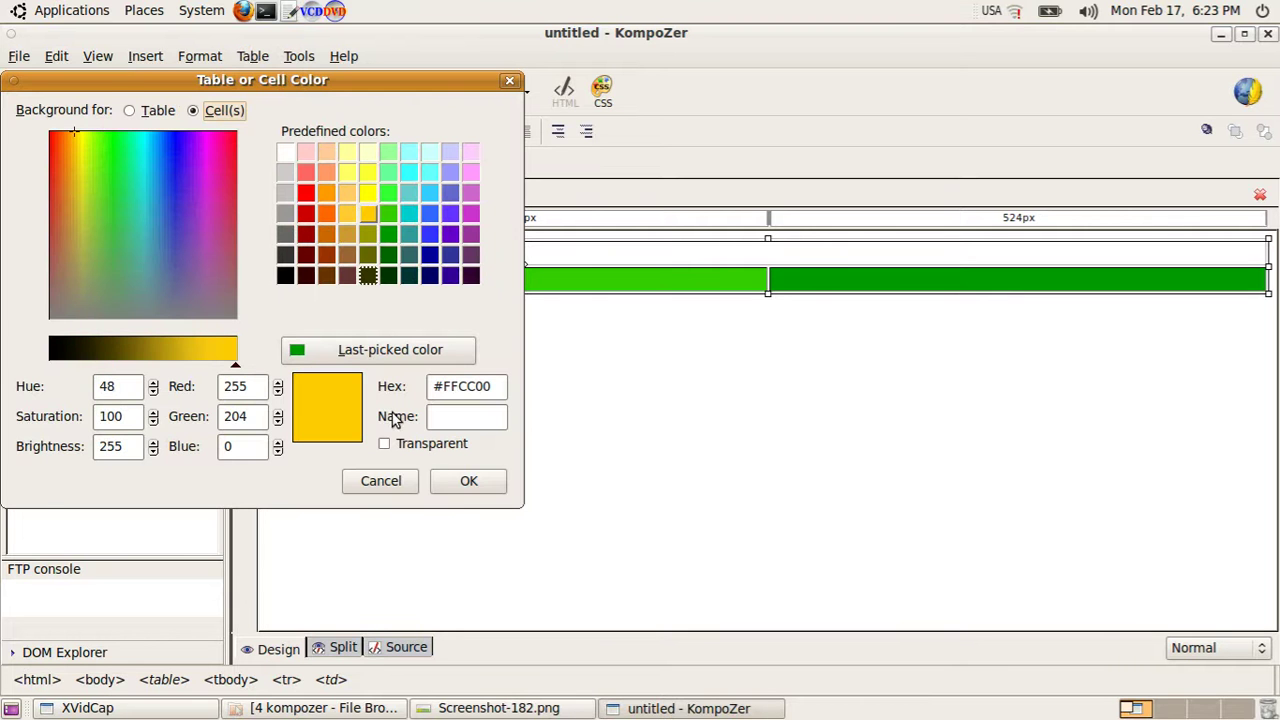
pyautogui.click(474, 486)
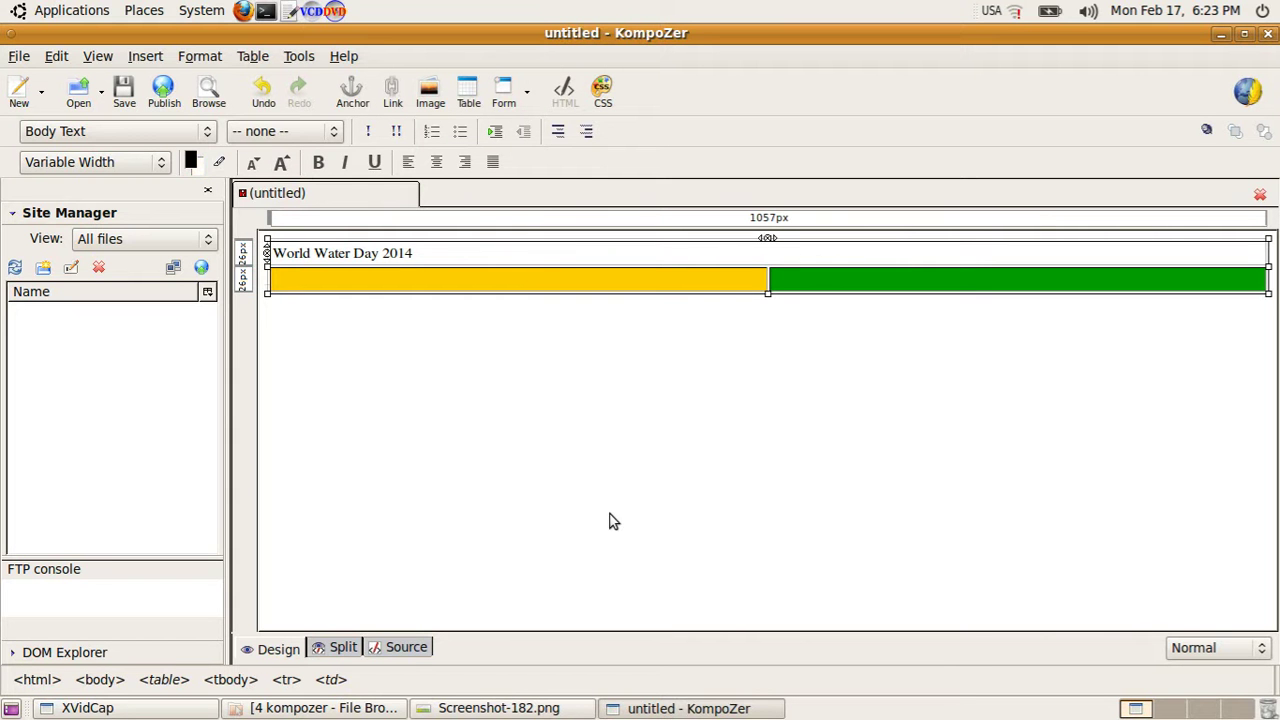
# - Insert water_logo.jpg from Images10 without alternate text in the yellow cell, and narrow that table column to about 495 px
pyautogui.click(554, 275)
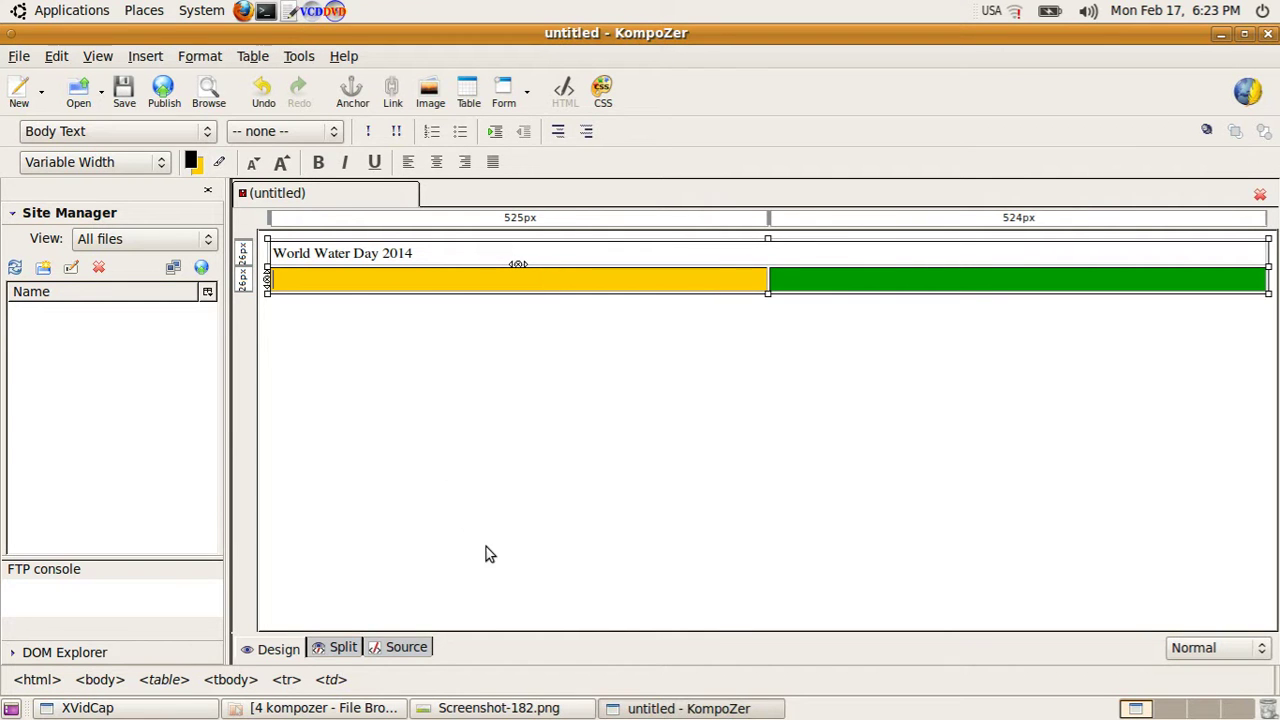
pyautogui.click(500, 708)
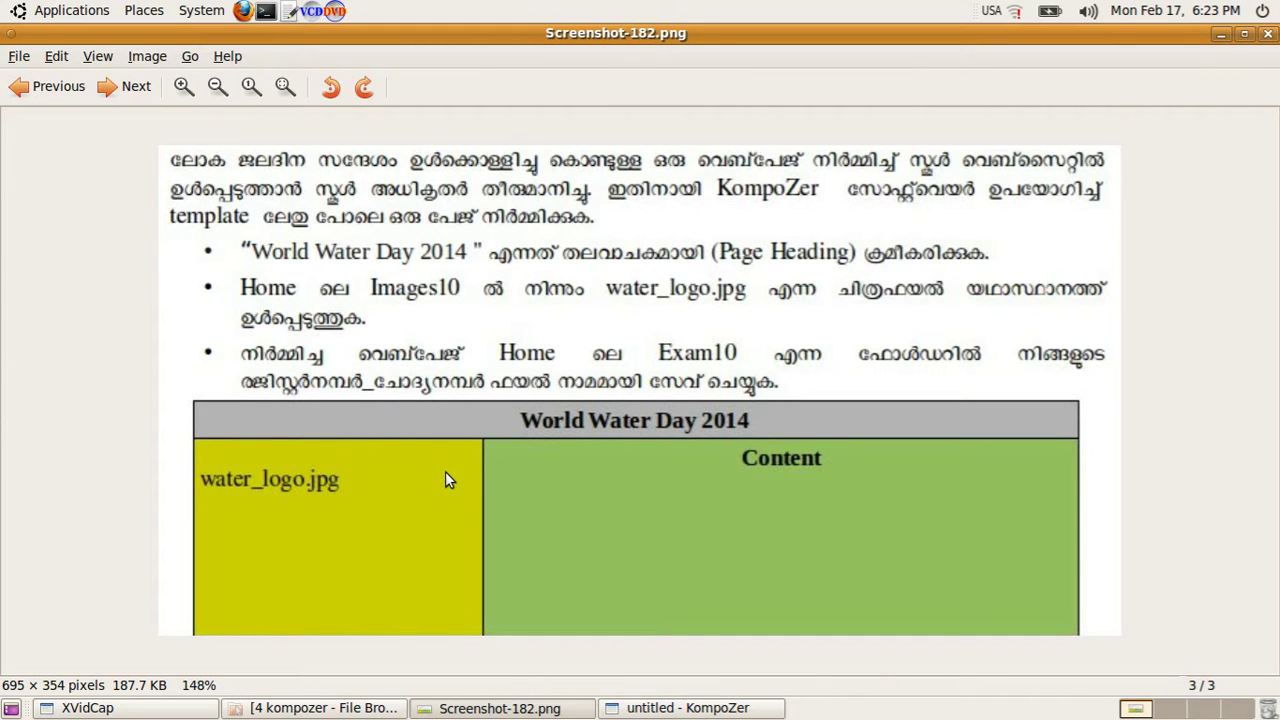
pyautogui.click(688, 708)
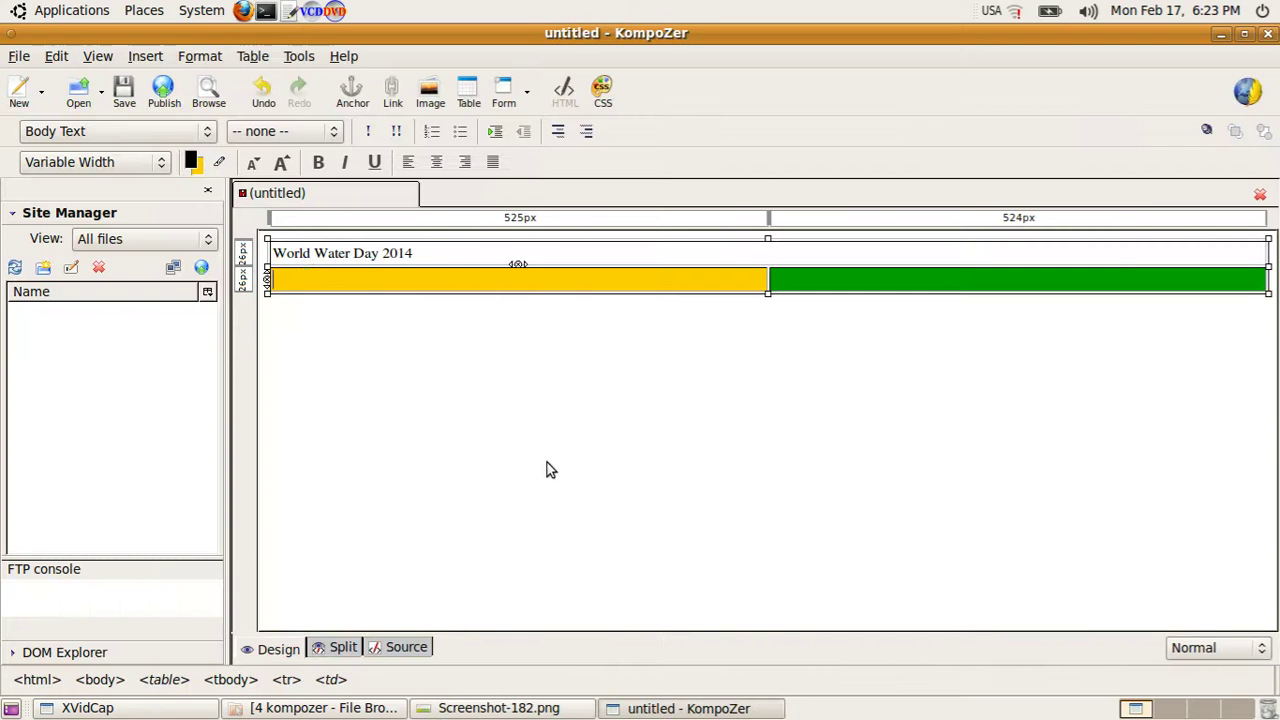
pyautogui.click(433, 93)
pyautogui.click(409, 164)
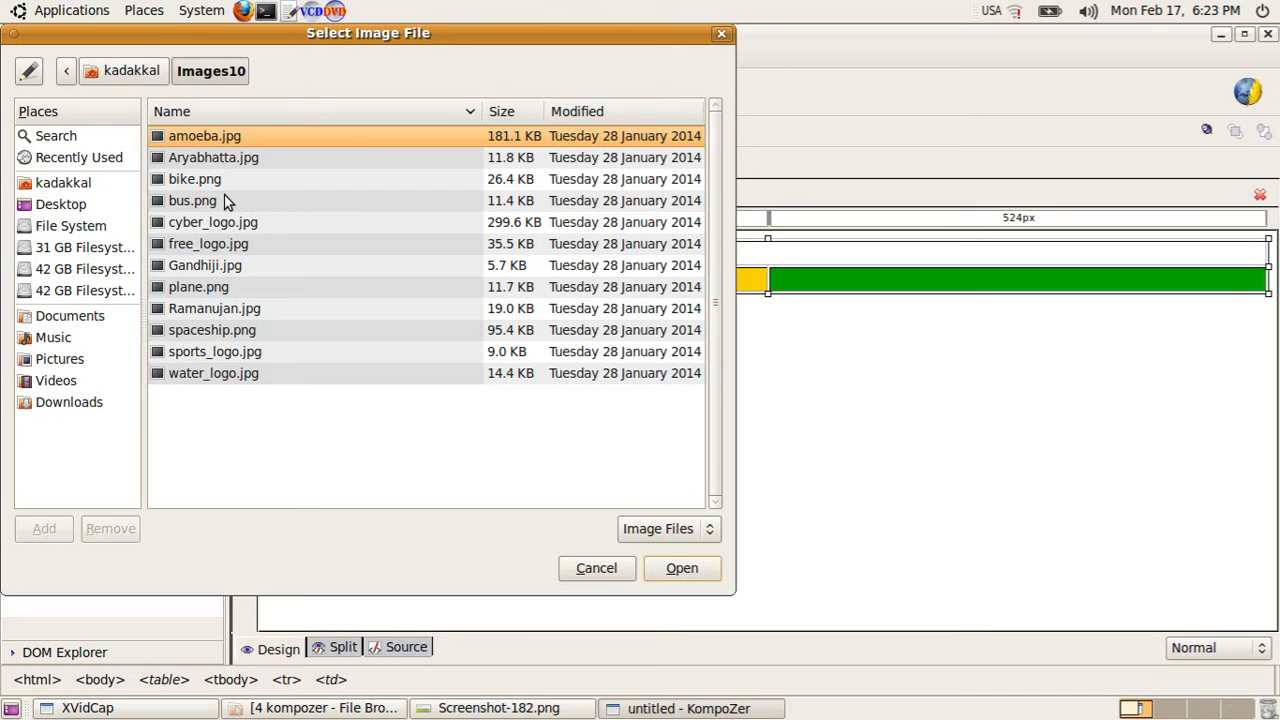
pyautogui.click(244, 375)
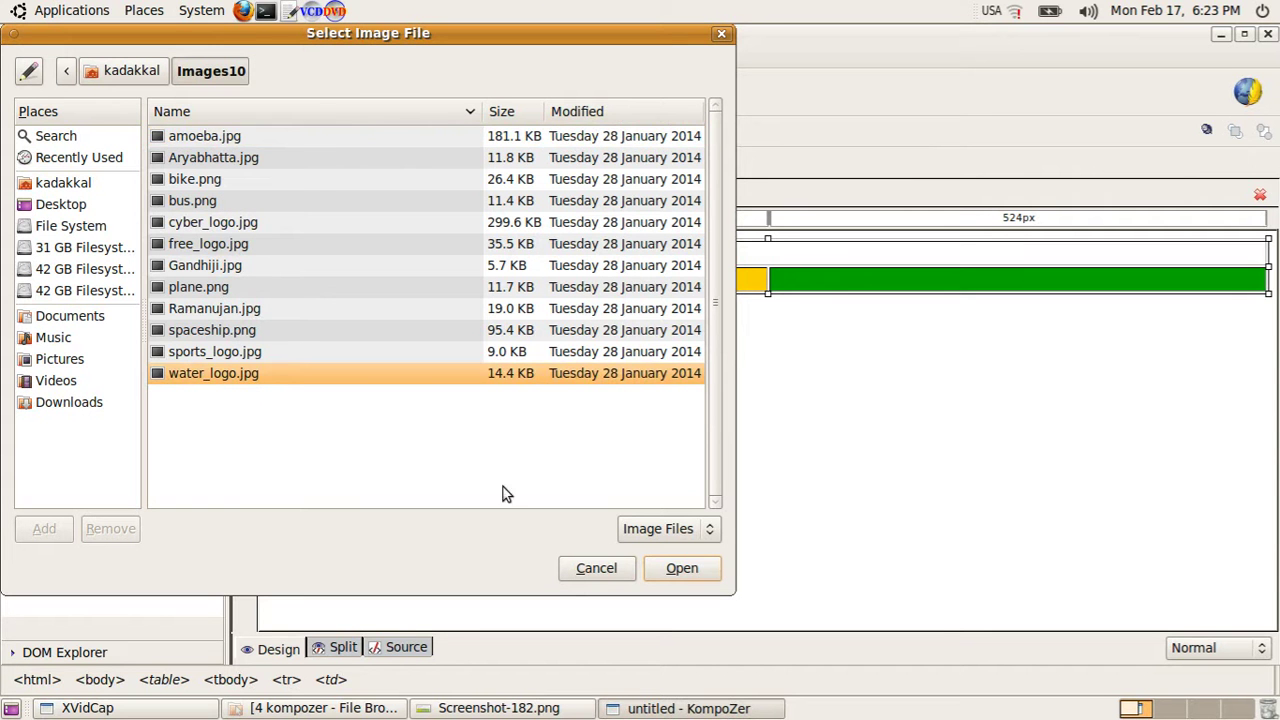
pyautogui.click(676, 567)
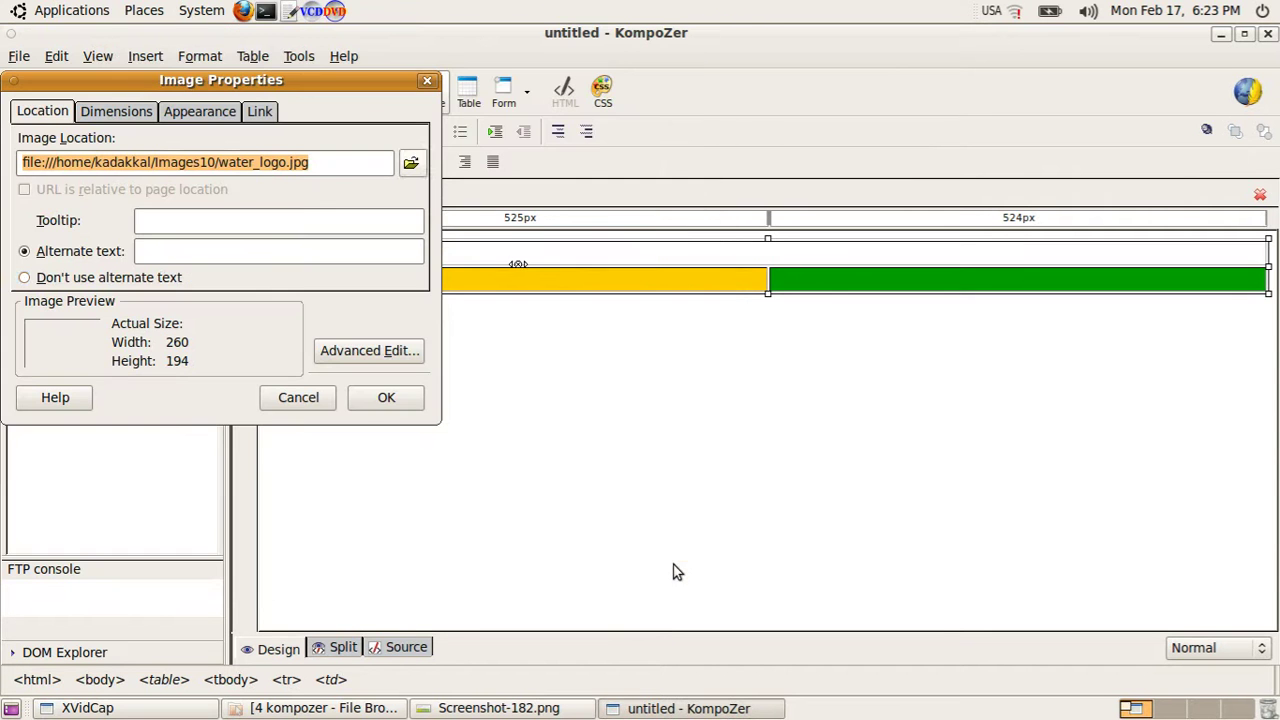
pyautogui.click(145, 277)
pyautogui.click(380, 400)
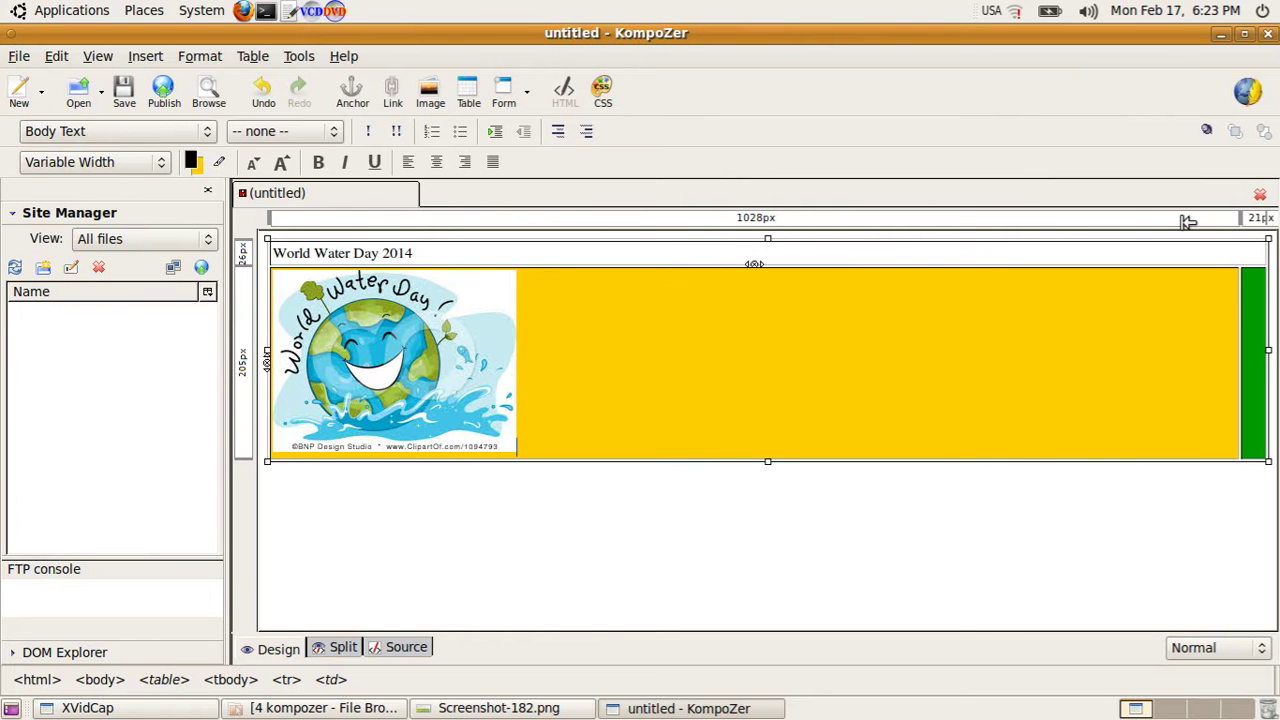
pyautogui.moveTo(742, 242); pyautogui.dragTo(741, 244)
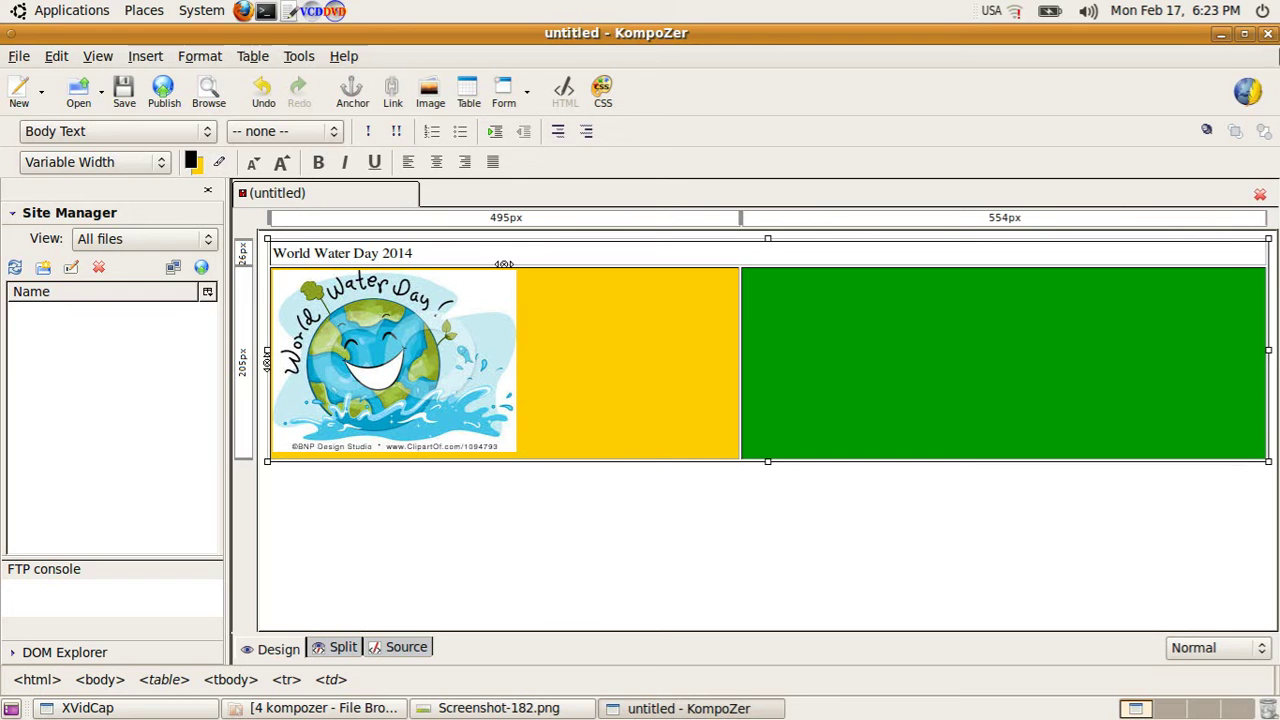
# - Close the untitled World Water Day page and the editor without saving the changes
pyautogui.click(1268, 34)
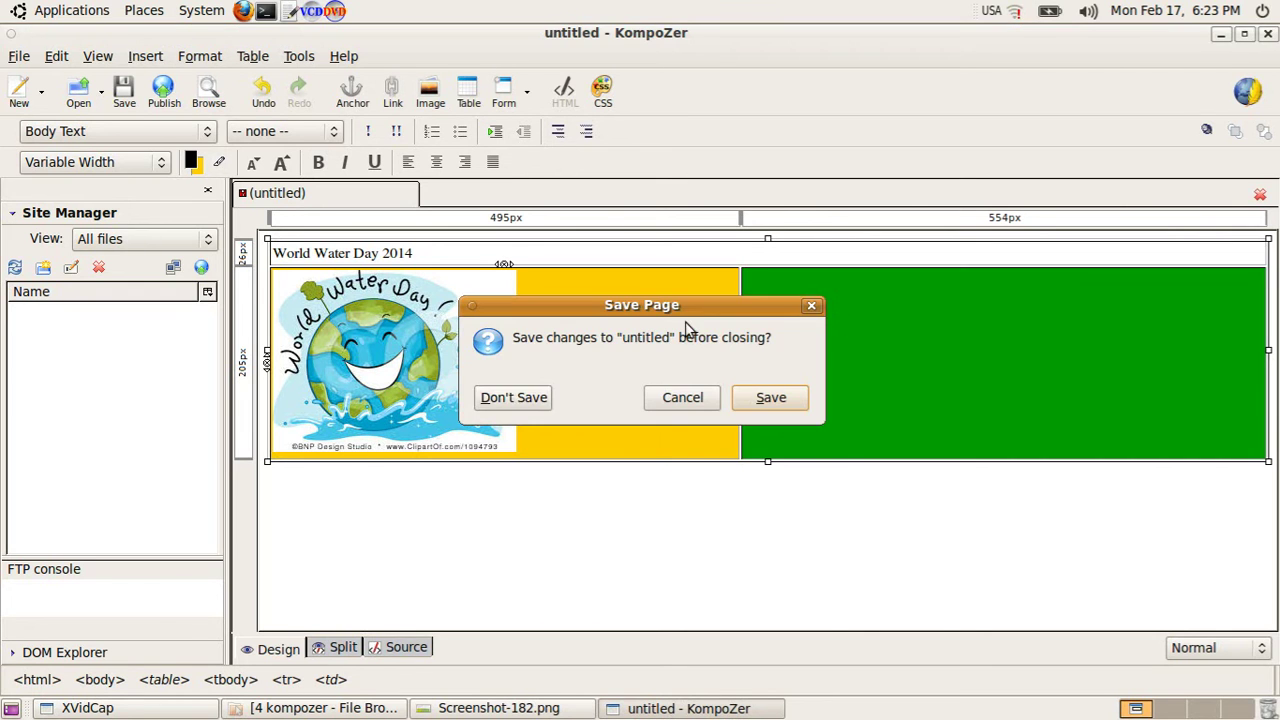
pyautogui.click(509, 398)
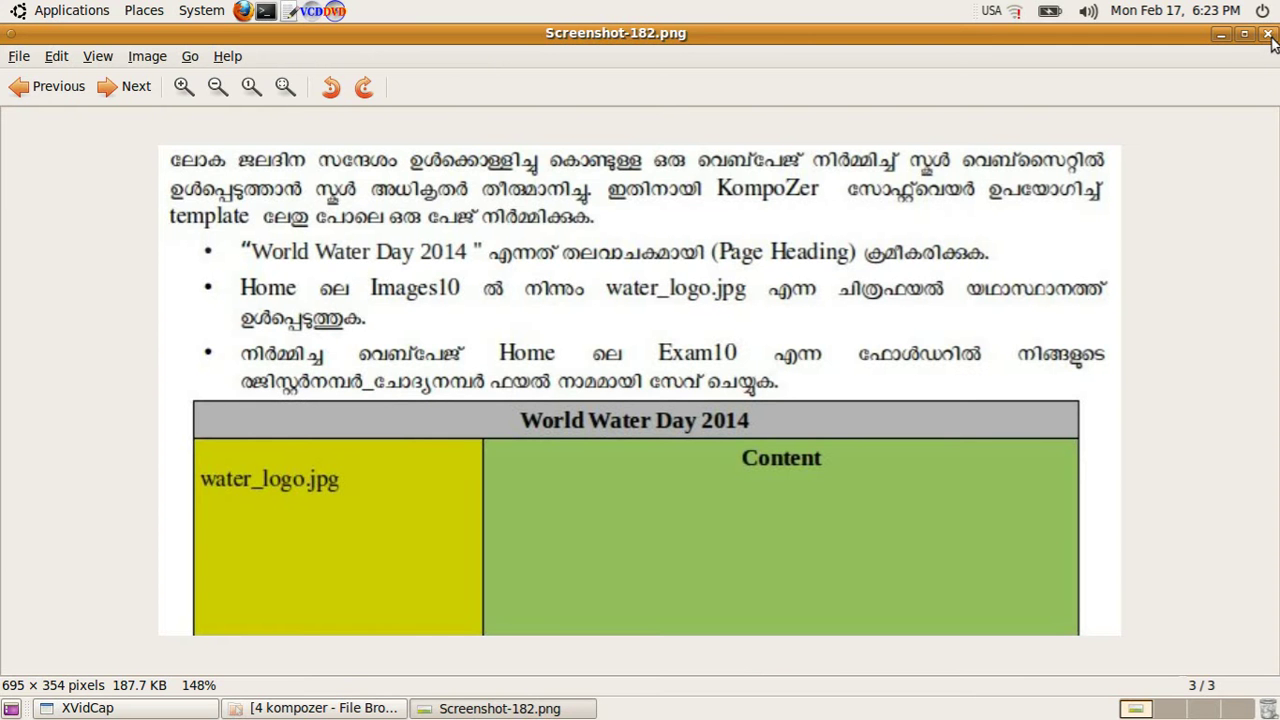